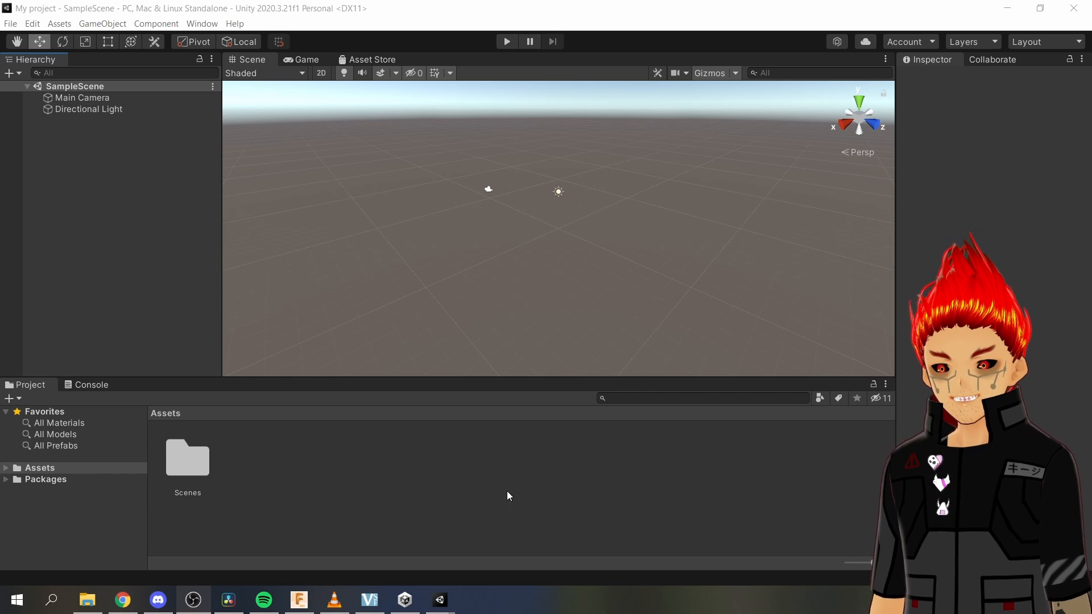
Import the full UniVRM-0.90.0_d192 package into the project and accept all of its recommended project settings.
left_click_drag(89, 613, 366, 467)
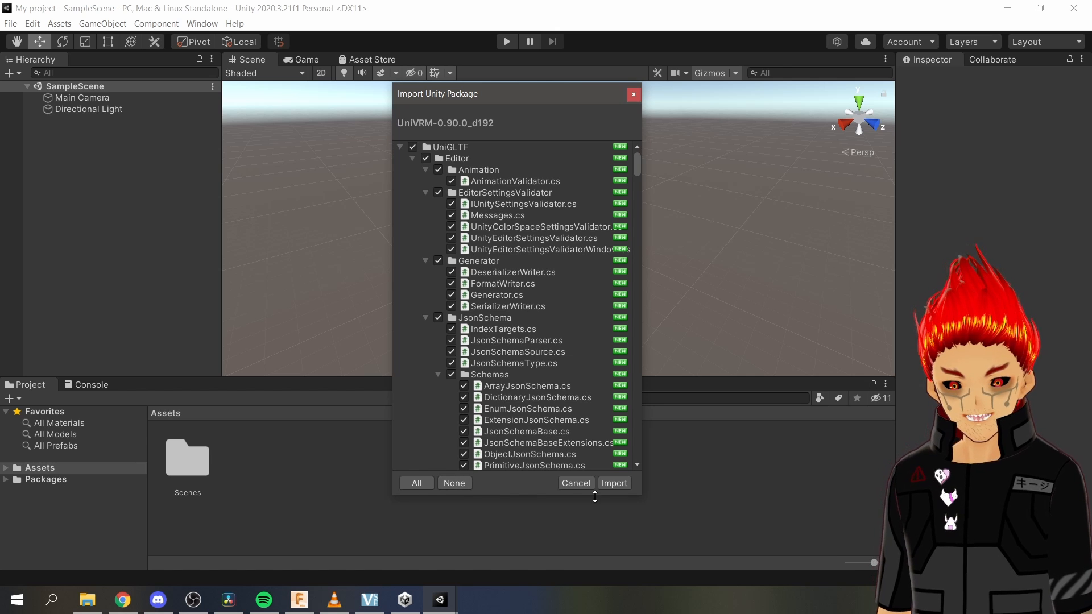
left_click(615, 484)
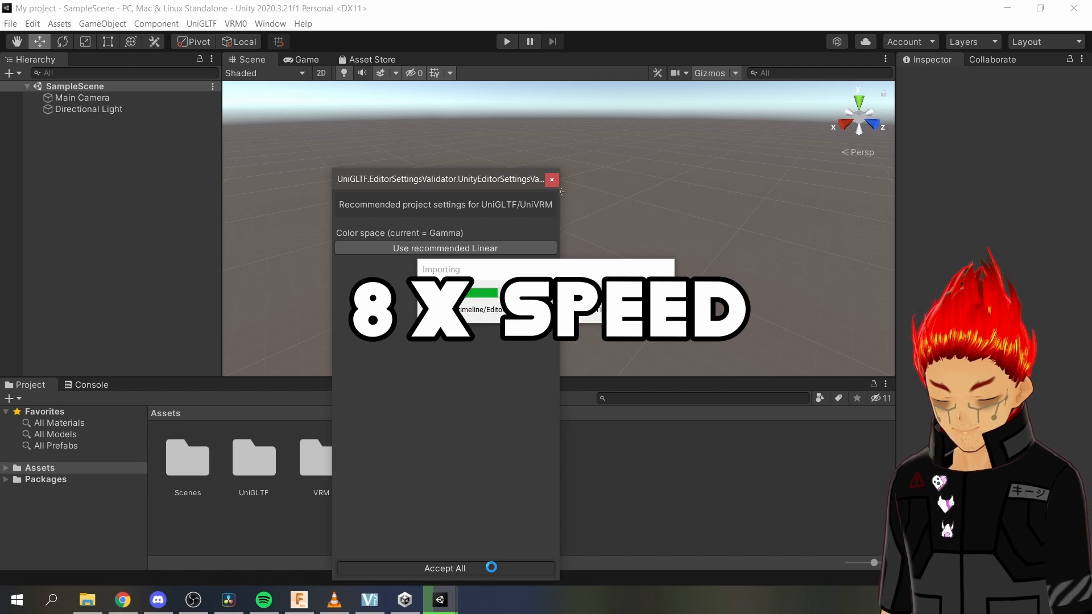
left_click(457, 568)
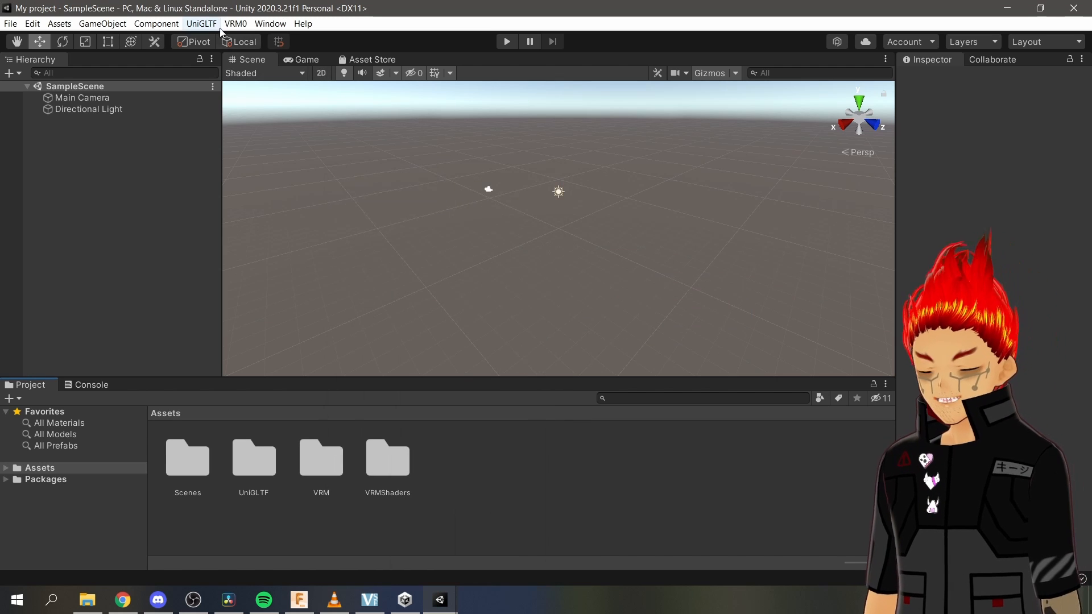
Import the button flint 2 avatar with the VRM0 importer into the Assets folder.
left_click(238, 26)
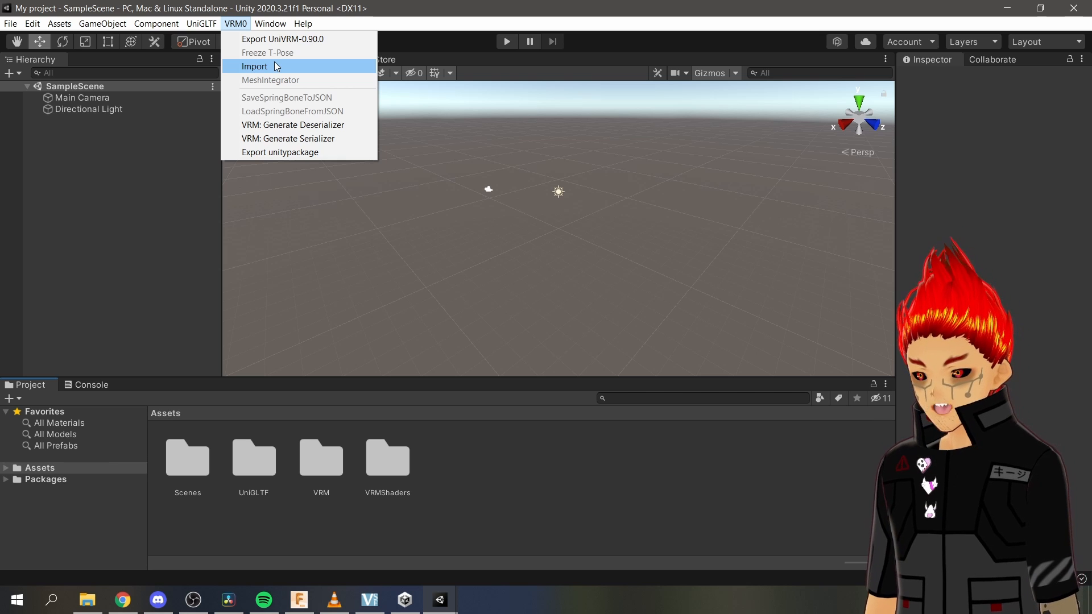
left_click(254, 66)
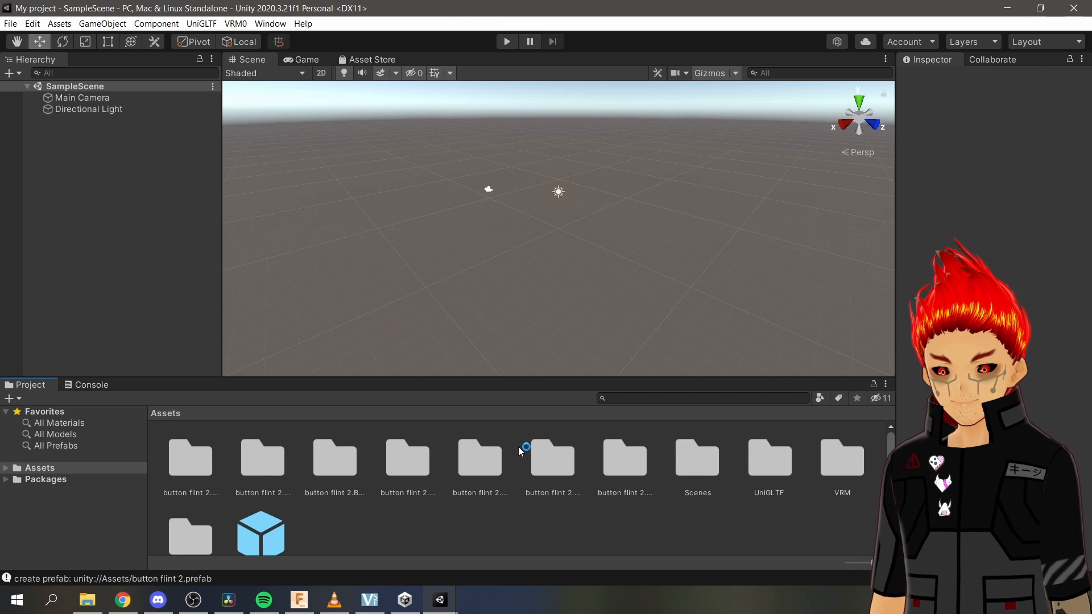
Add the button flint 2 prefab from Assets to SampleScene and view the avatar from the front.
left_click(414, 456)
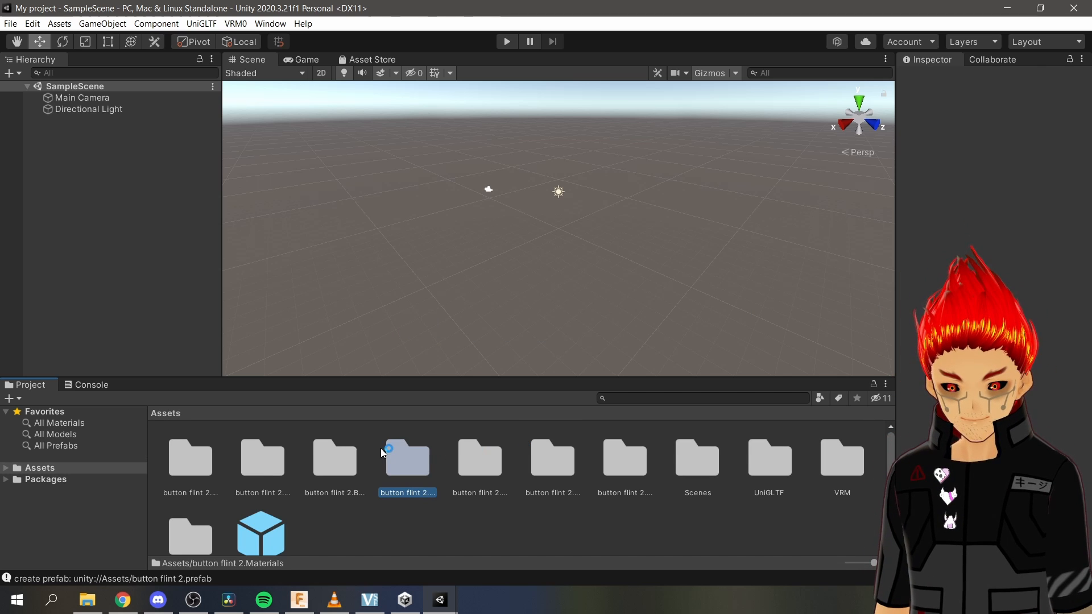
left_click(340, 448)
scroll(442, 496, "down", 1)
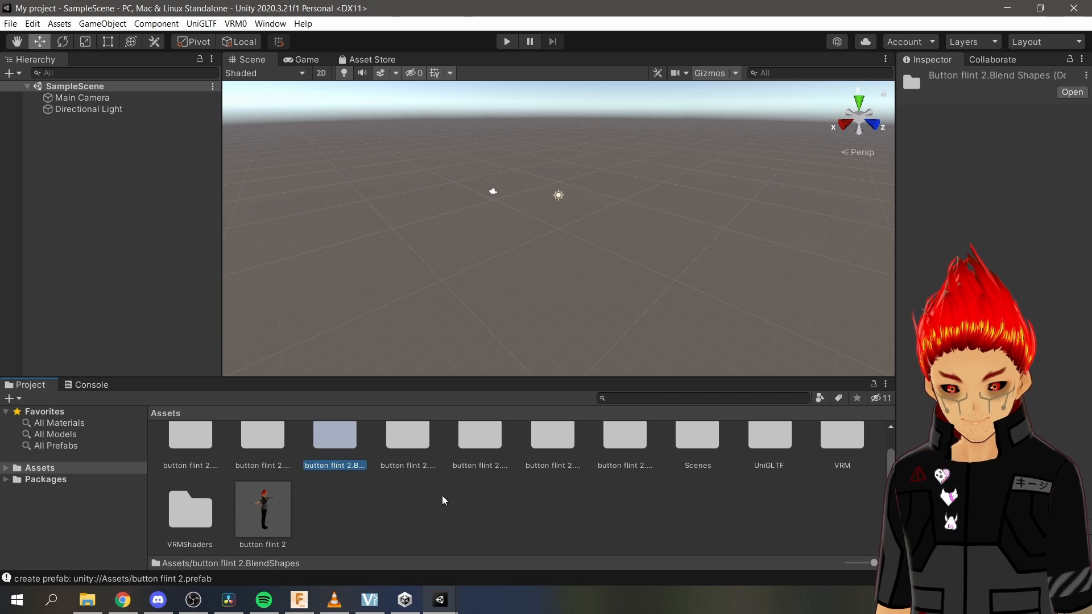
left_click(286, 524)
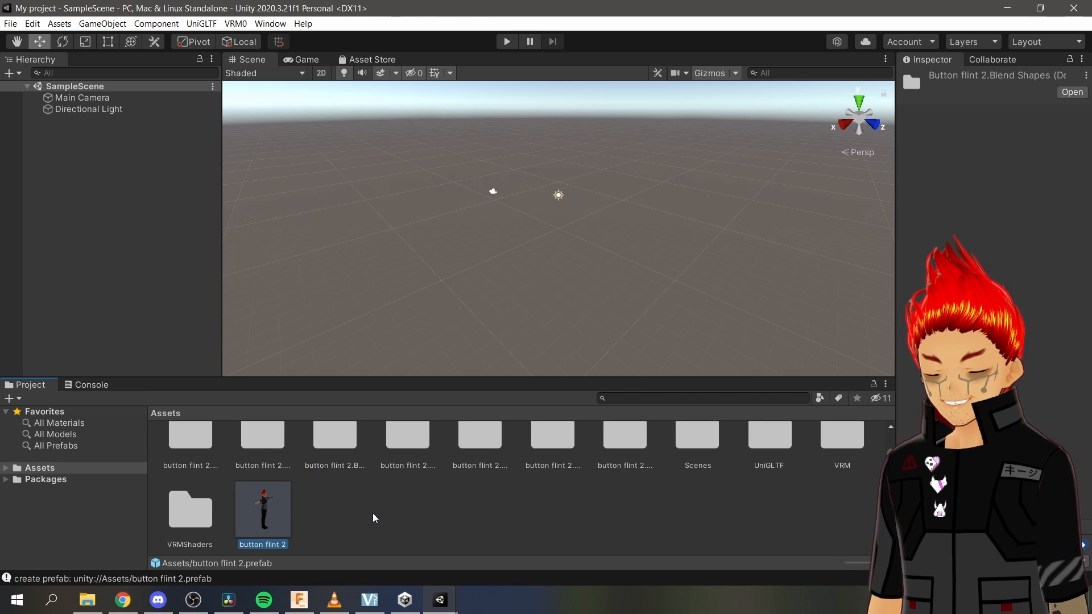
left_click(353, 499)
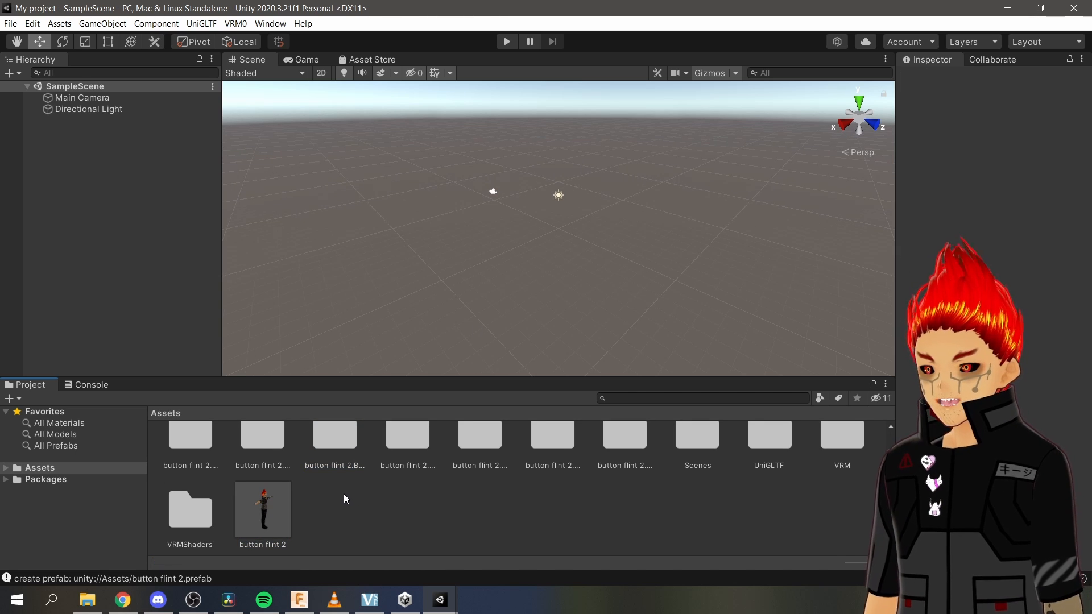
left_click_drag(259, 501, 122, 268)
left_click_drag(101, 233, 102, 231)
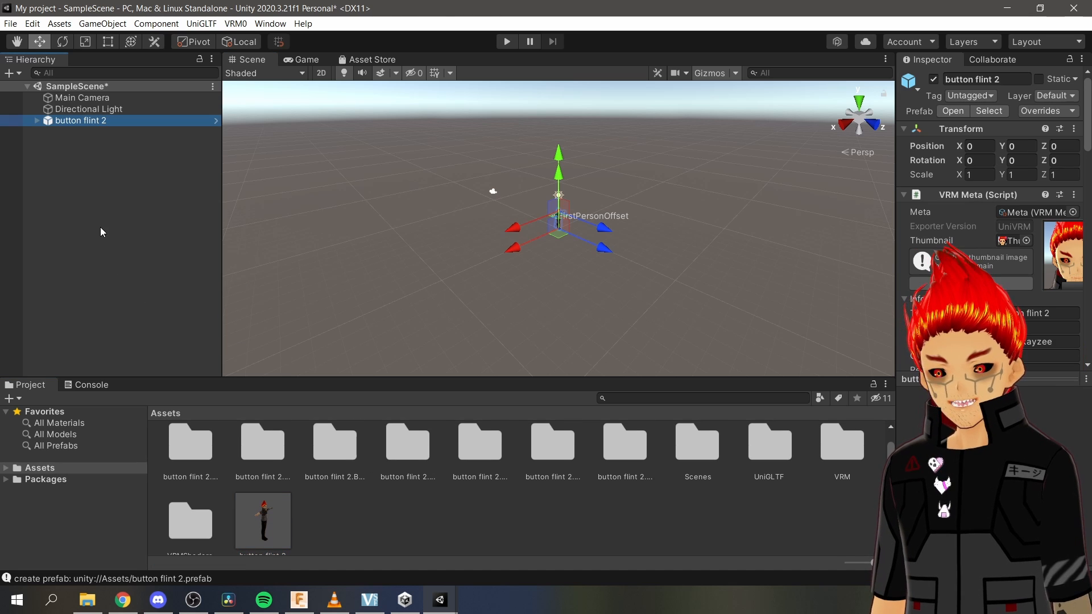
scroll(575, 254, "up", 4)
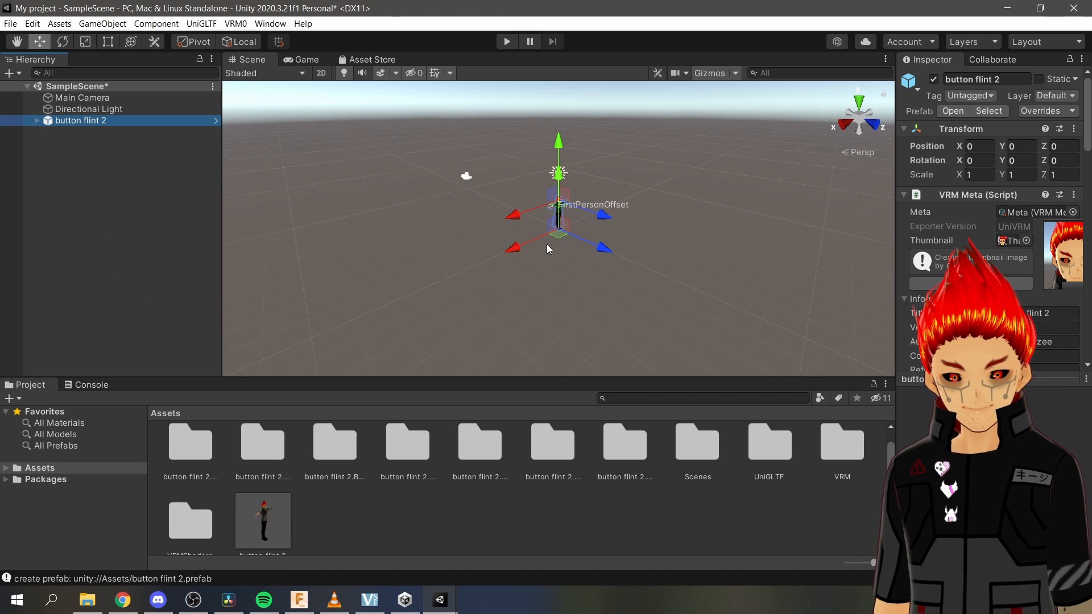
scroll(536, 245, "up", 5)
right_click_drag(671, 233, 666, 233)
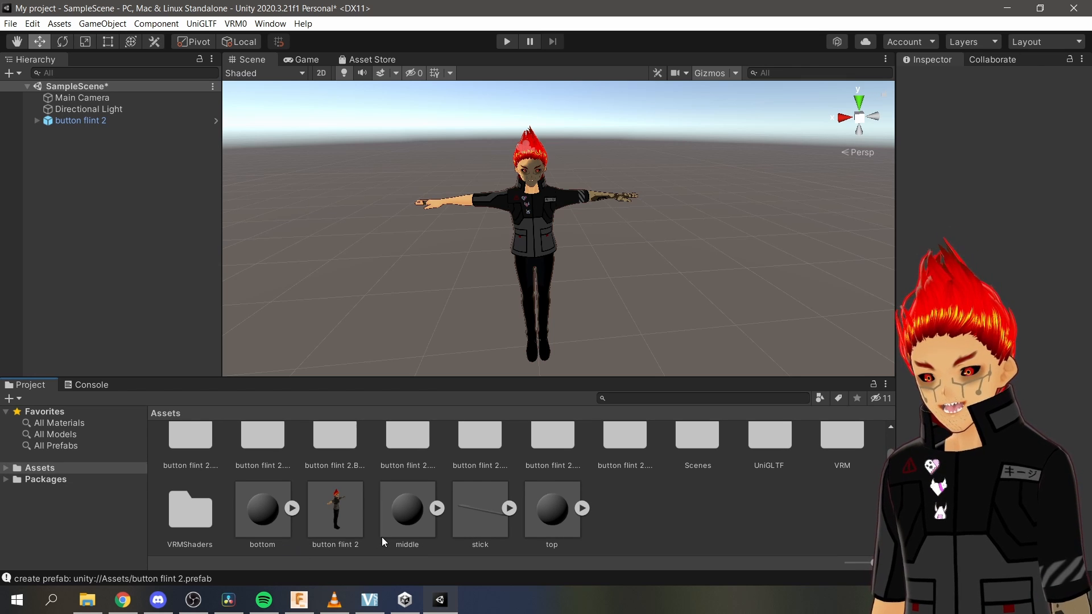
Set the import Scale Factor of the top, stick, middle and bottom models to 0.001 and apply the settings.
left_click(551, 530)
left_click(480, 527, "ctrl")
left_click(426, 526, "ctrl")
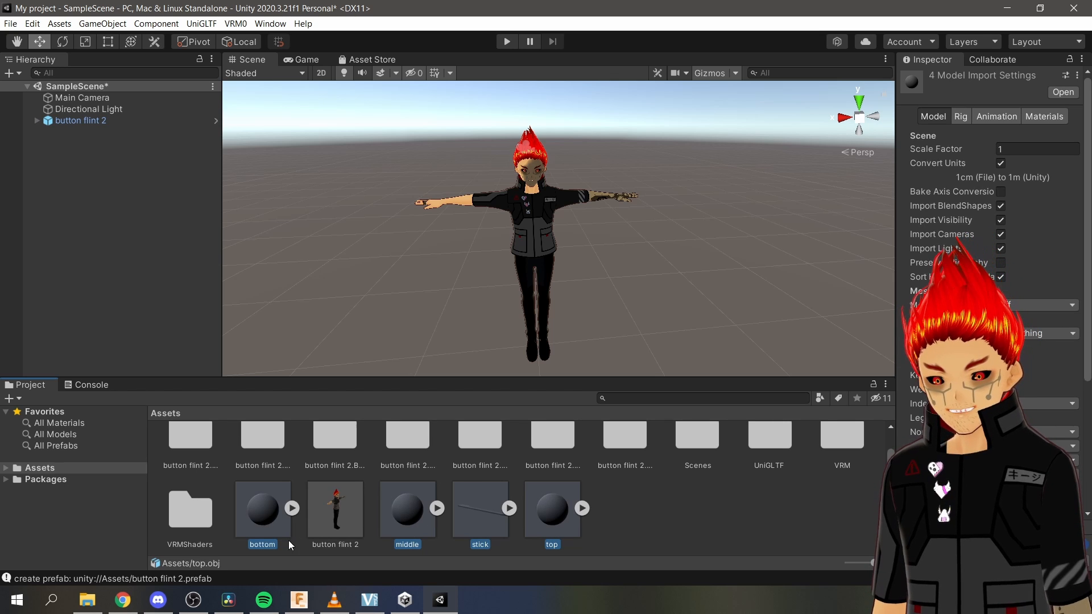
left_click_drag(277, 521, 67, 231)
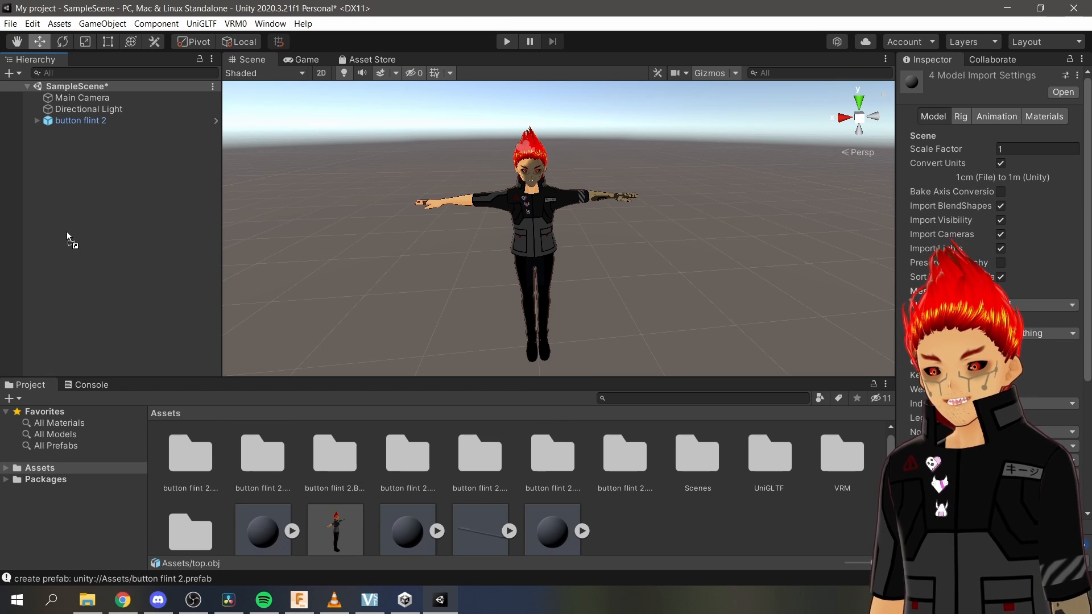
left_click_drag(119, 316, 415, 534)
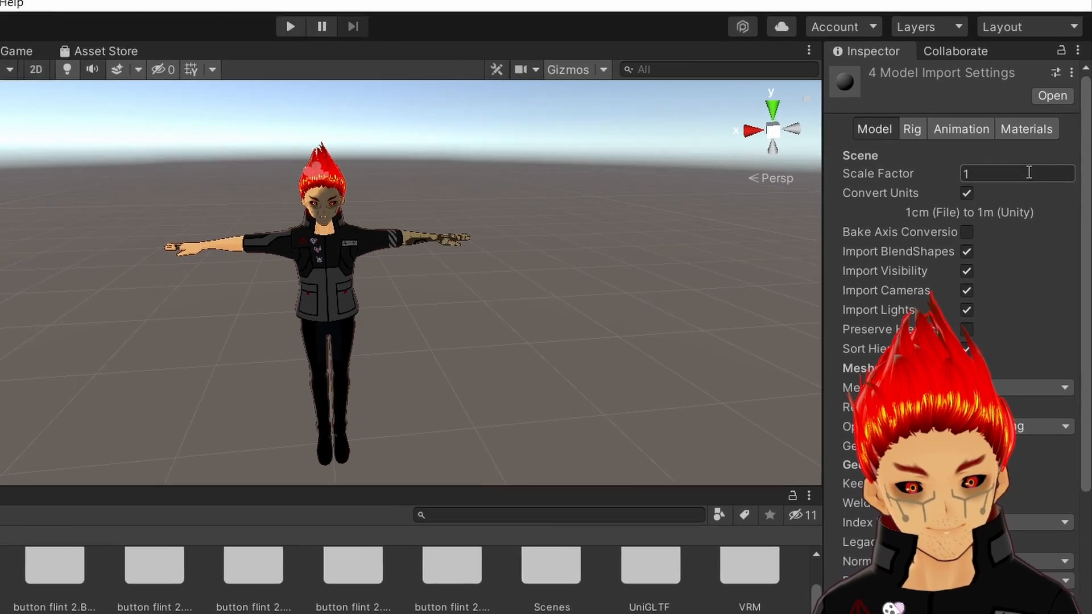
left_click(1029, 173)
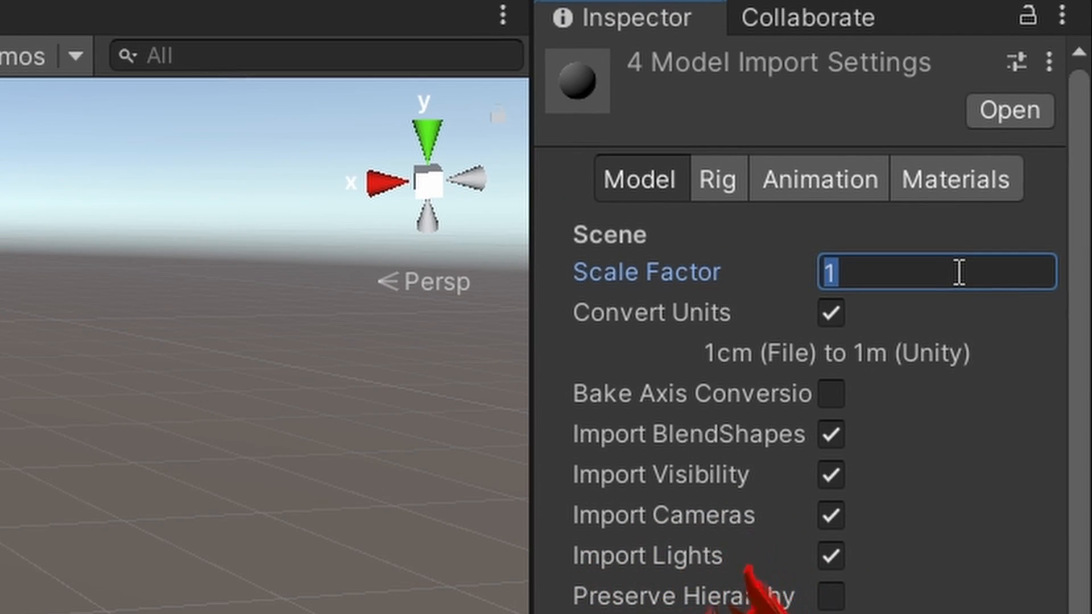
type("0.0001")
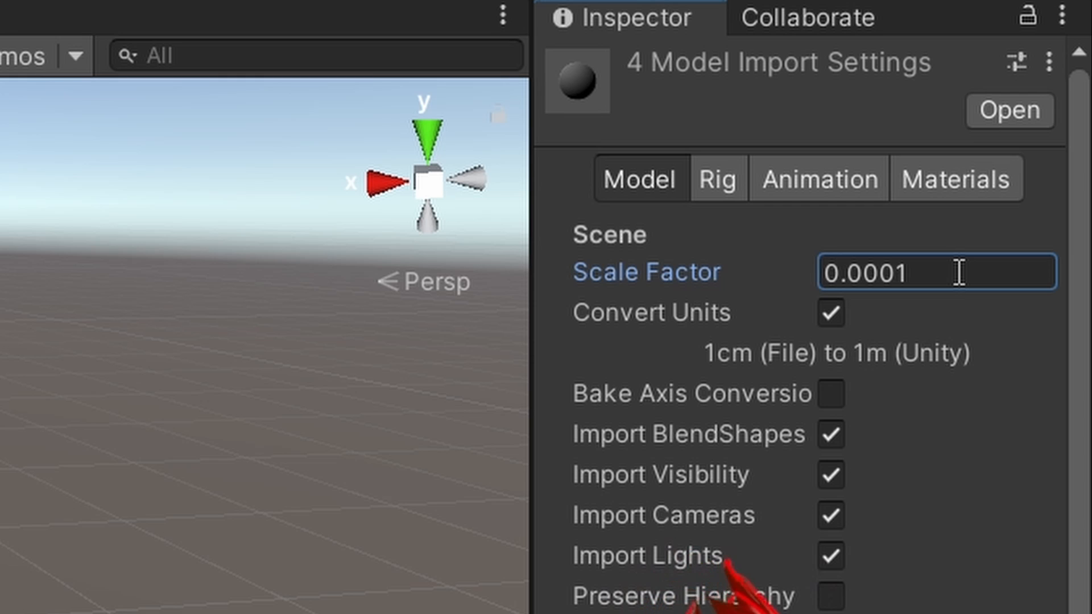
key("ctrl+a")
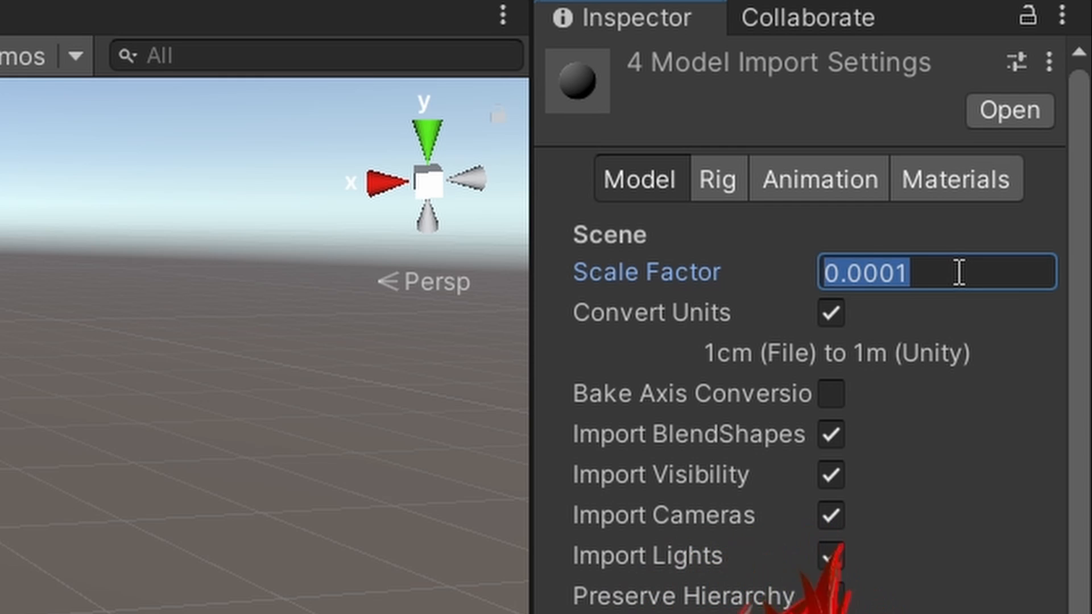
type("0.001")
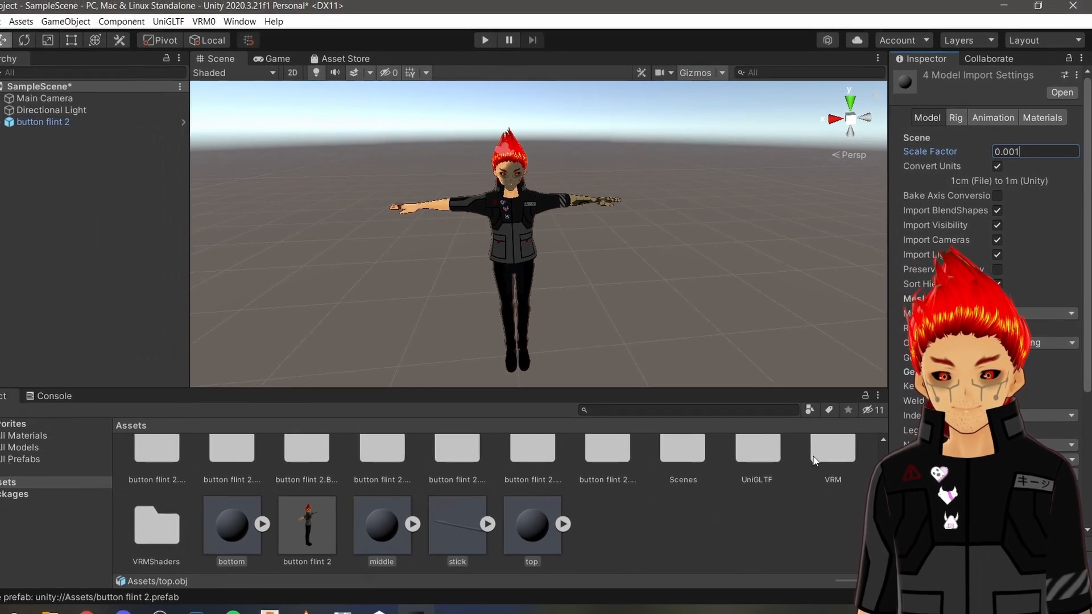
left_click(702, 605)
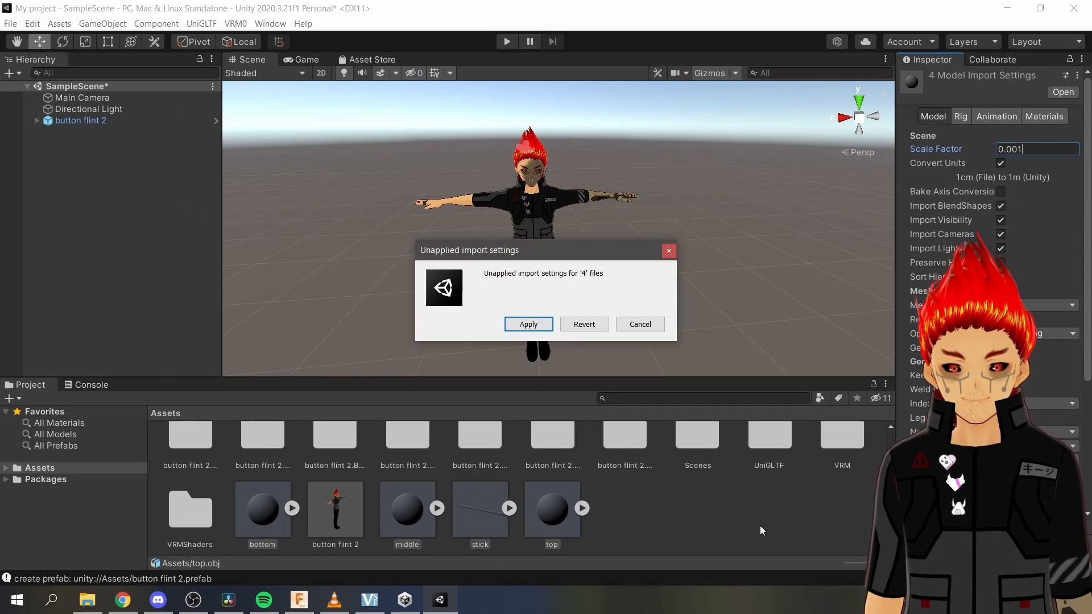
left_click(542, 329)
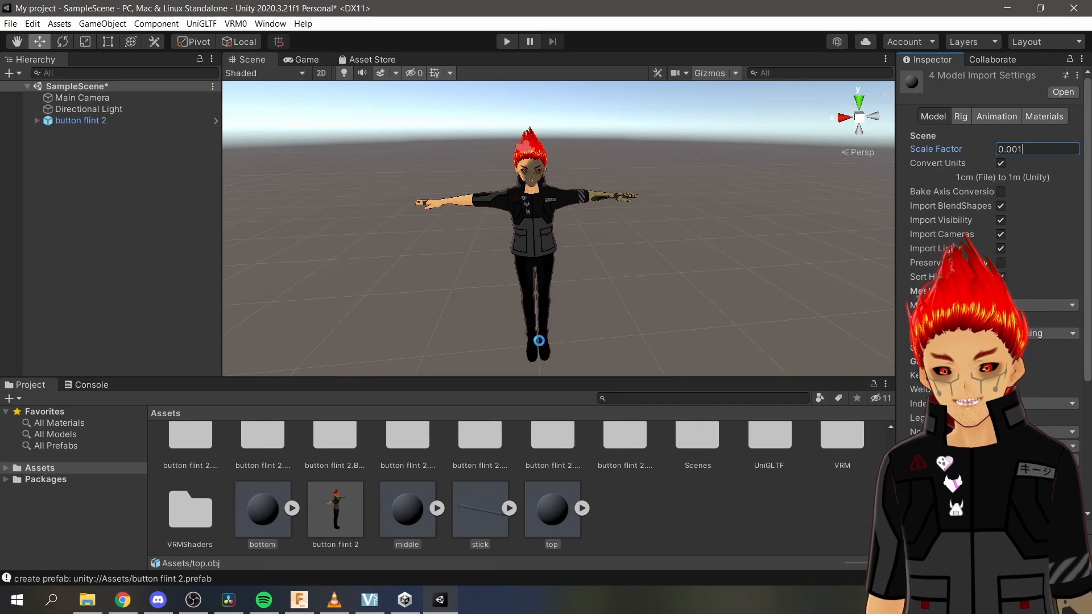
Add the rescaled top, stick, middle and bottom models to SampleScene together.
left_click(541, 513)
left_click(483, 512, "ctrl")
left_click(398, 509, "ctrl")
left_click(263, 512, "ctrl")
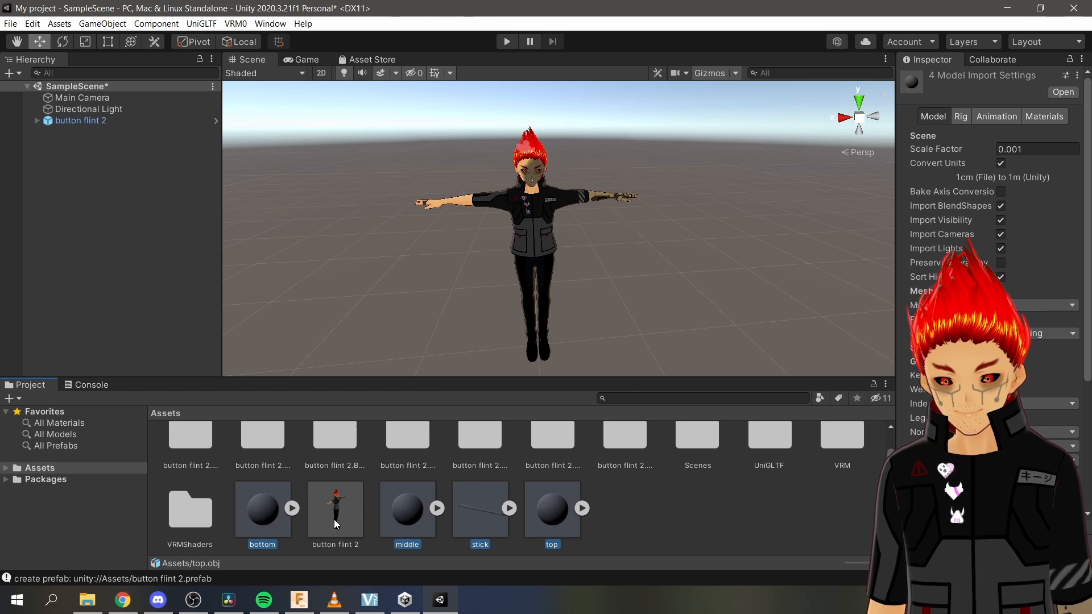
left_click_drag(480, 518, 80, 204)
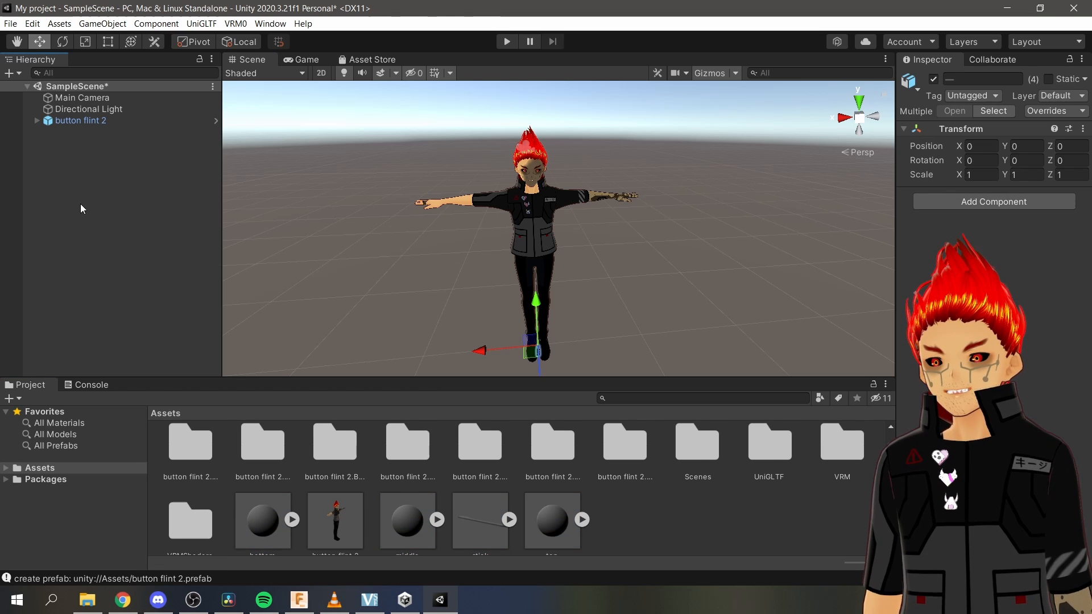
Move the button flint 2 avatar sideways along the X axis, clear of the added models.
left_click(513, 312)
middle_click_drag(610, 326, 580, 277)
left_click(508, 197)
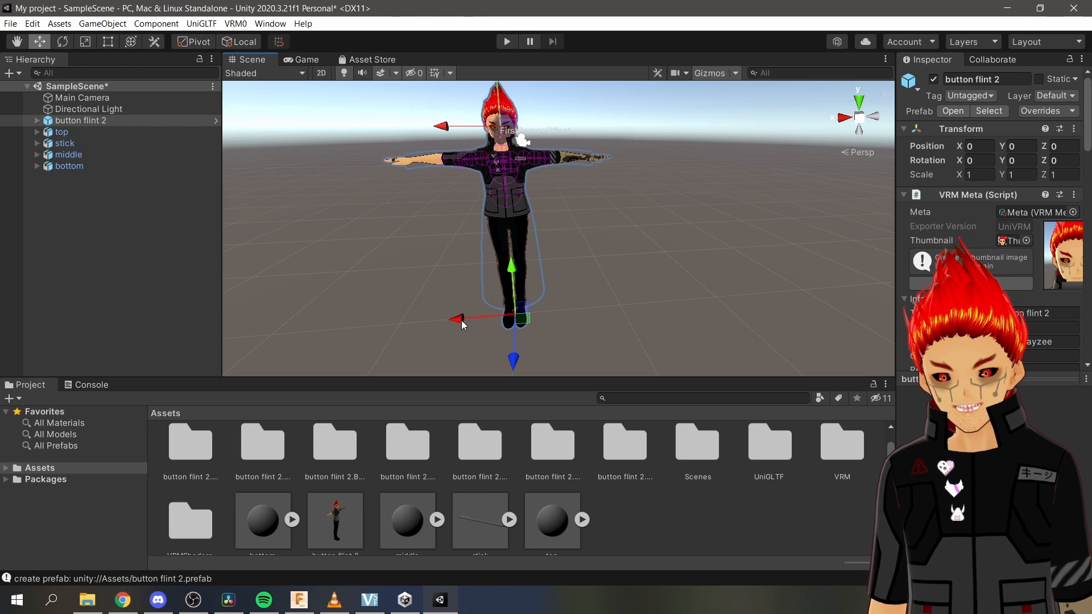
left_click_drag(462, 319, 555, 317)
left_click(535, 320)
Make the bottom, middle and top objects children of the stick object in the hierarchy.
scroll(533, 326, "down", 3)
scroll(537, 301, "up", 8)
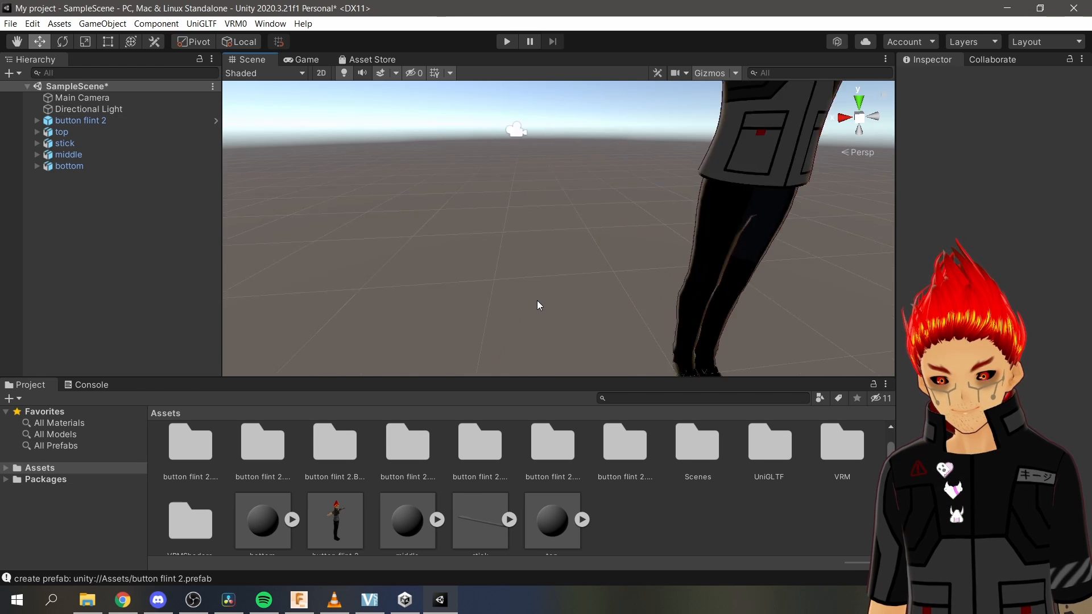
scroll(537, 306, "up", 5)
left_click_drag(595, 236, 43, 273, "alt")
scroll(364, 245, "down", 5)
scroll(435, 262, "up", 7)
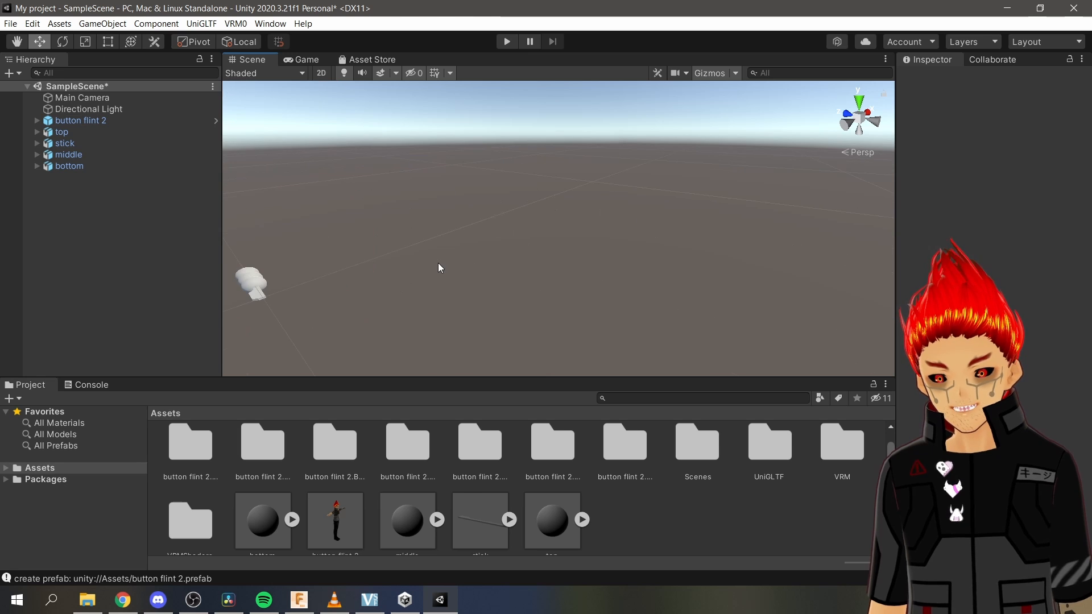
left_click_drag(438, 268, 718, 293, "alt")
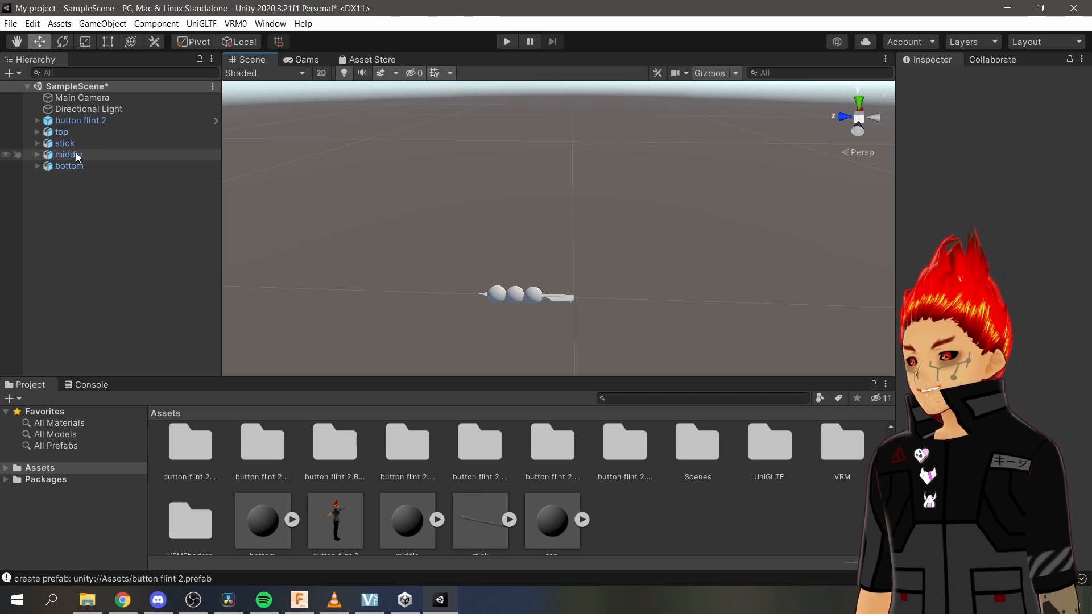
left_click(92, 166)
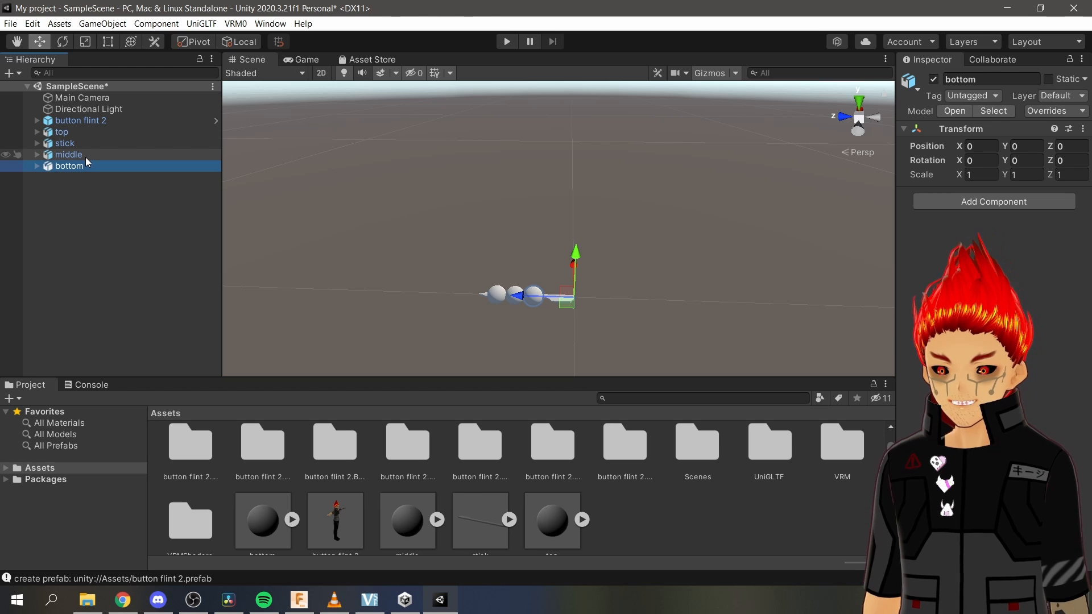
left_click(85, 155, "ctrl")
left_click(80, 131, "ctrl")
left_click_drag(89, 165, 101, 145)
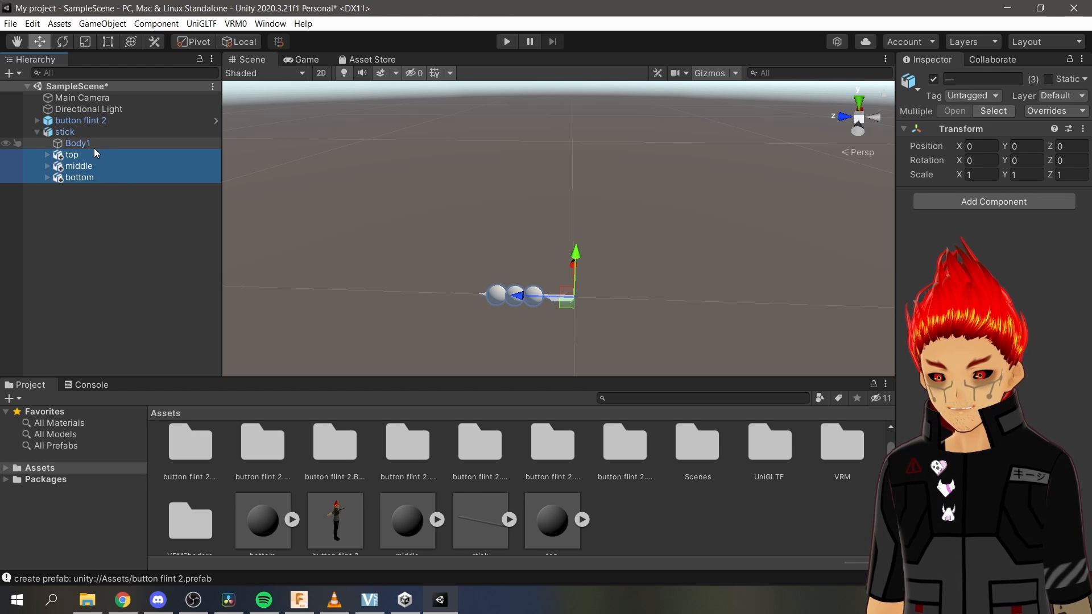
Test the parenting by trying to move the three spheres, and separately the whole stick, along the Z axis.
mouse_move(530, 301)
left_mouse_down()
mouse_move(435, 292)
mouse_move(523, 298)
left_mouse_up()
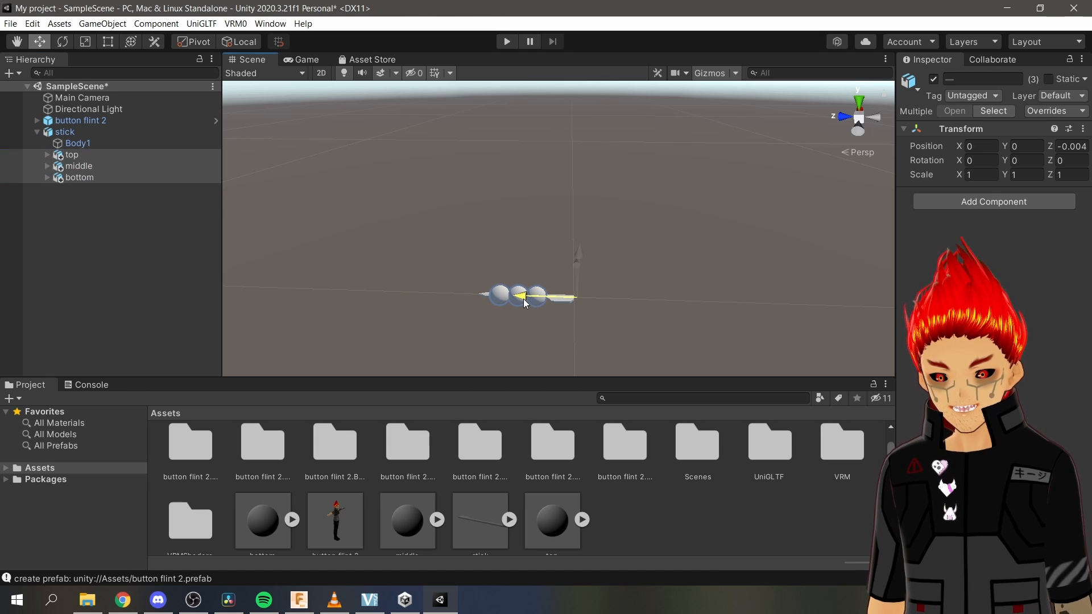
left_click(607, 327)
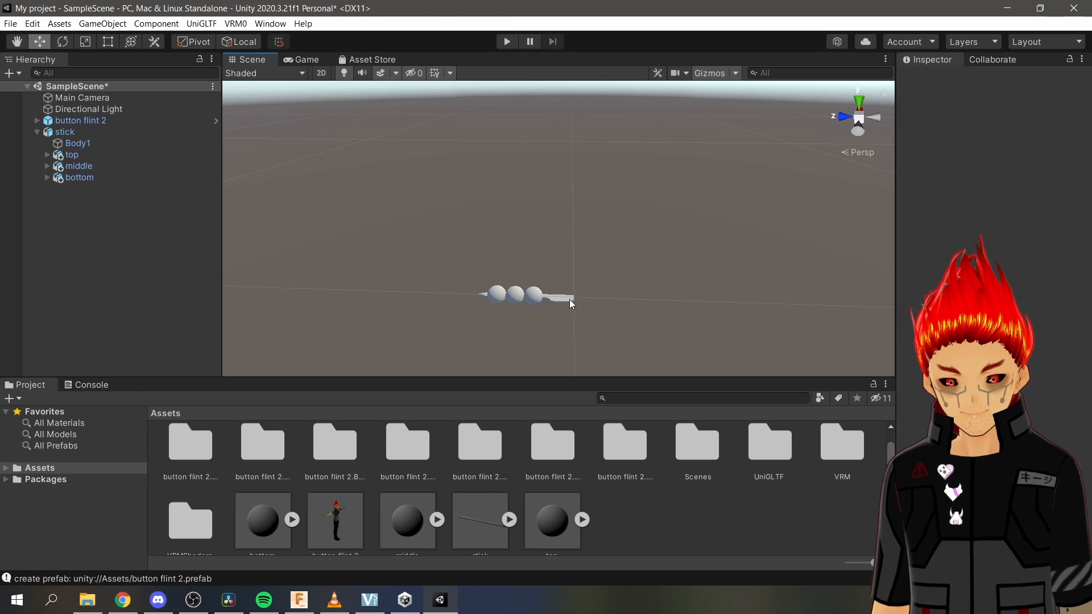
left_click(538, 301)
left_click_drag(529, 298, 455, 294)
left_click(586, 301)
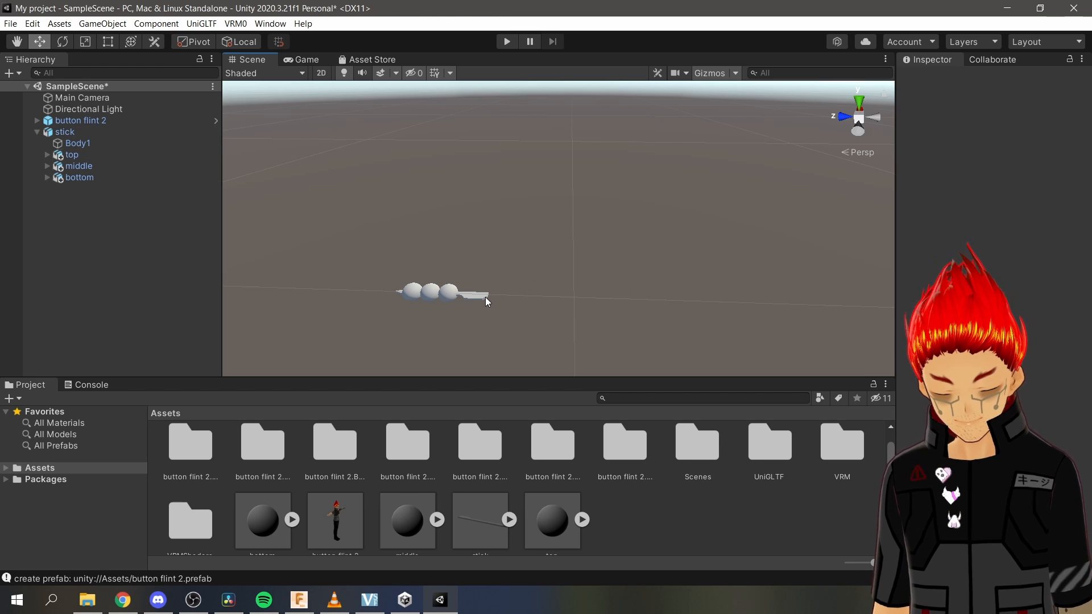
Frame the stick object and examine it with its three spheres up close in the scene view.
left_click(485, 297)
key("f")
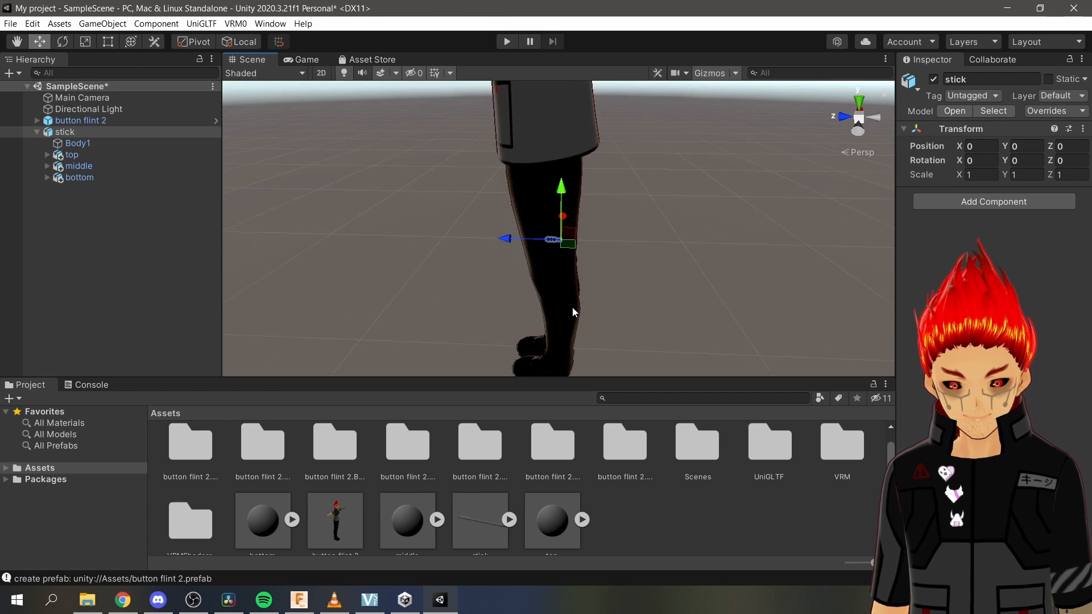
left_click(654, 278)
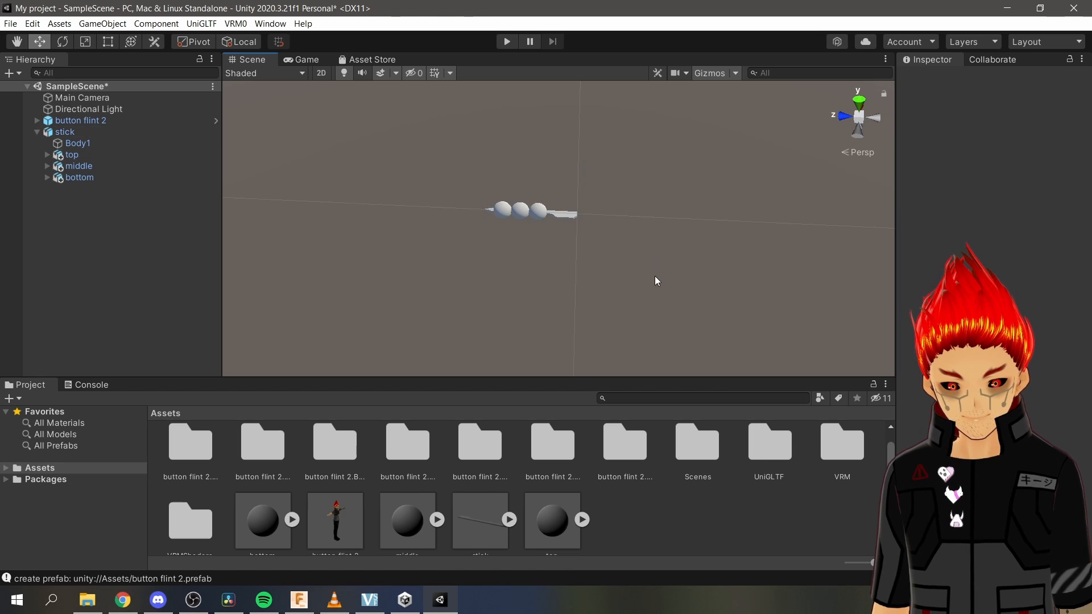
right_click_drag(656, 277, 735, 1)
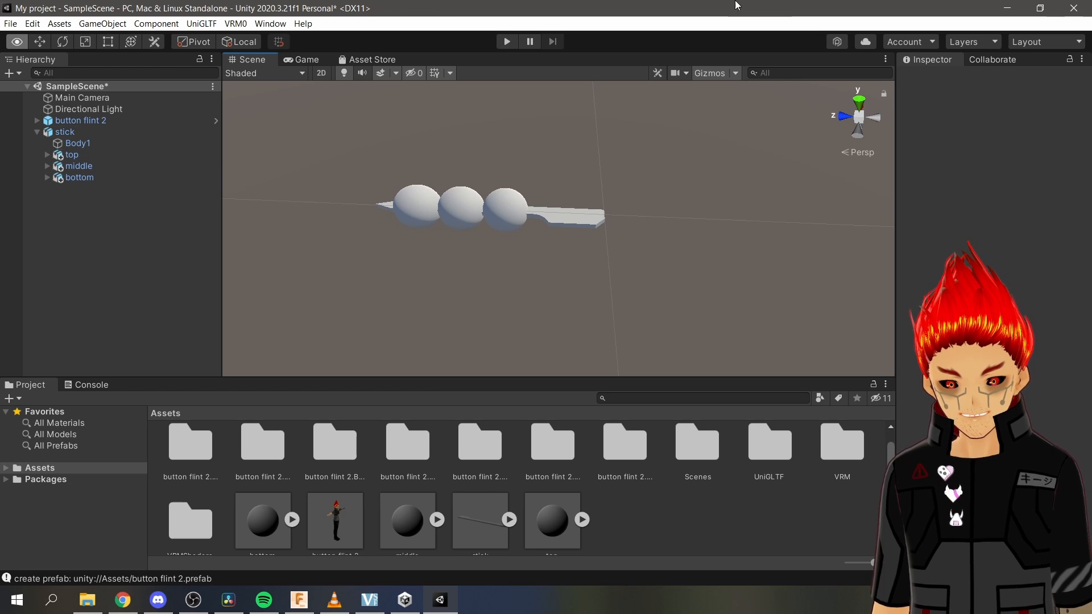
Create a new material in the Assets folder and name it stick.
right_click(667, 518)
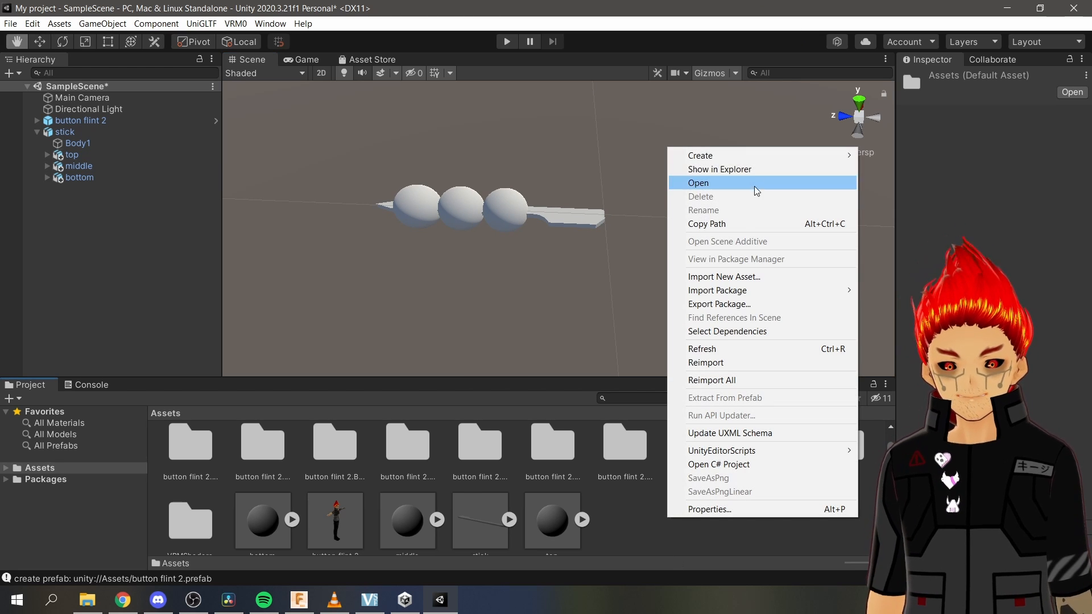
mouse_move(746, 157)
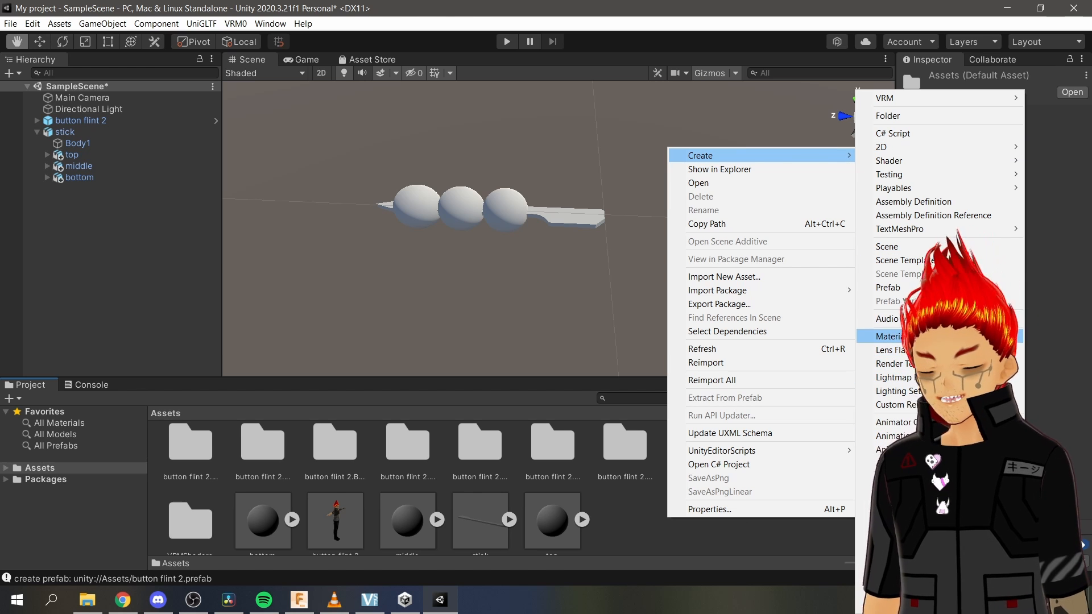
left_click(893, 336)
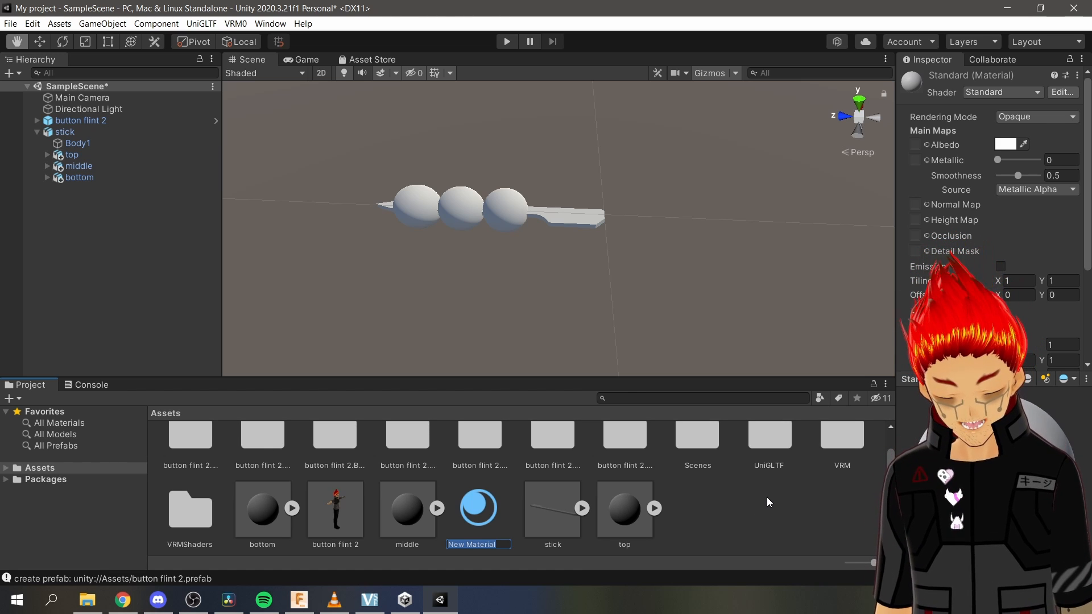
type("stic")
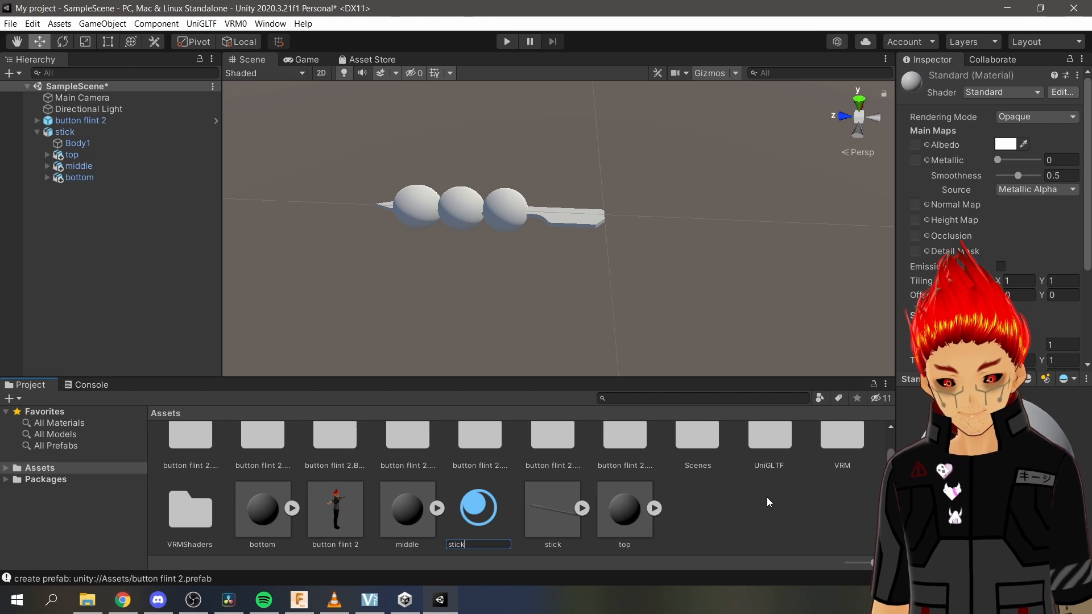
type("k")
key("Return")
left_click(733, 523)
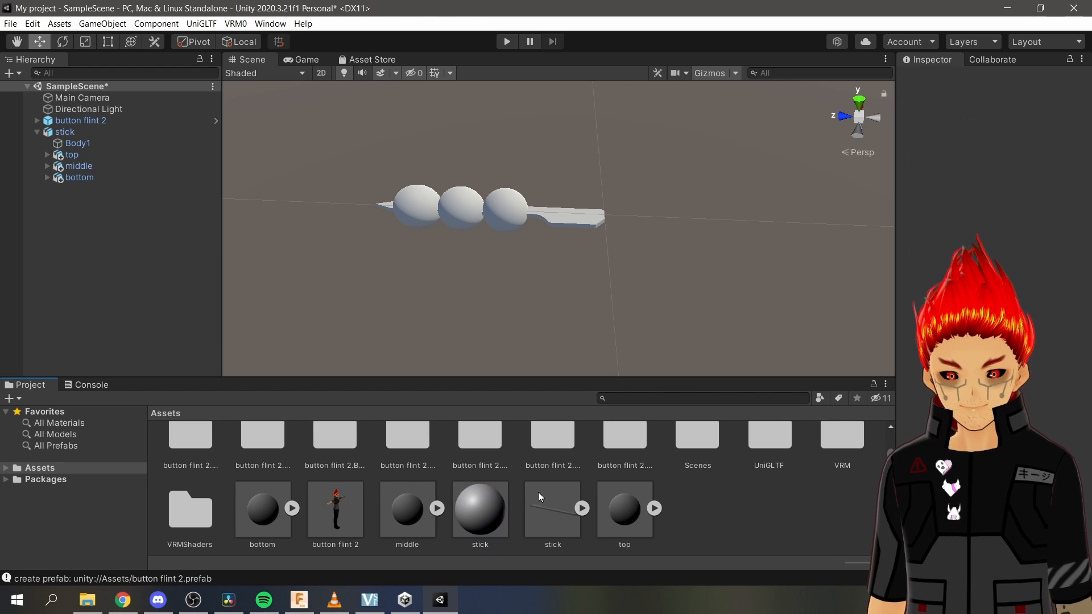
Apply the stick material to the stick body and set its albedo to a wood brown, about RGB 162, 133, 80.
left_click(489, 514)
left_click_drag(480, 500, 590, 226)
left_click(1006, 144)
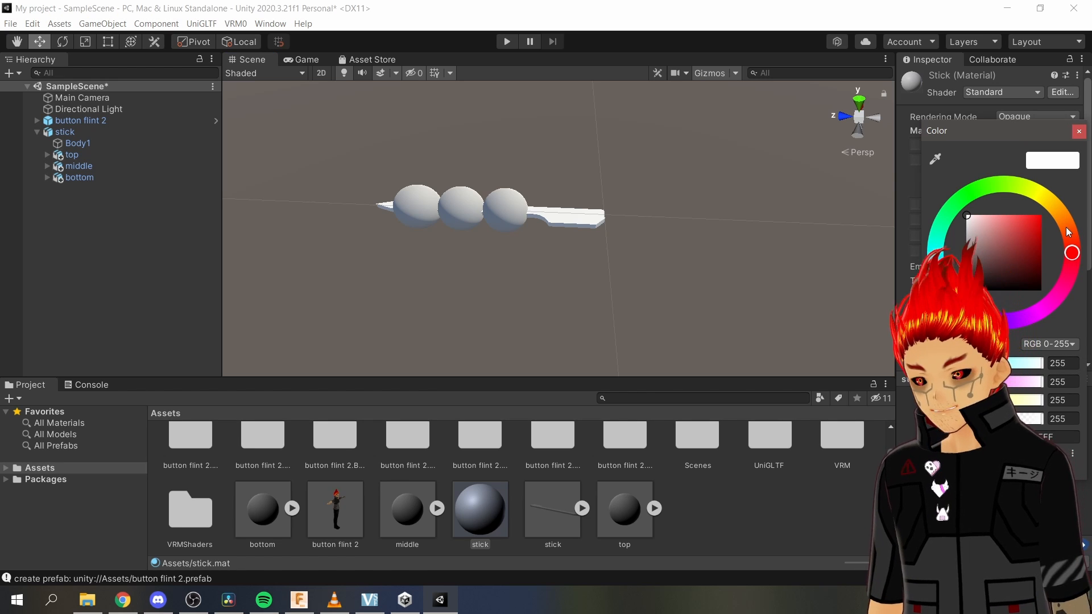
left_click_drag(1057, 230, 1063, 206)
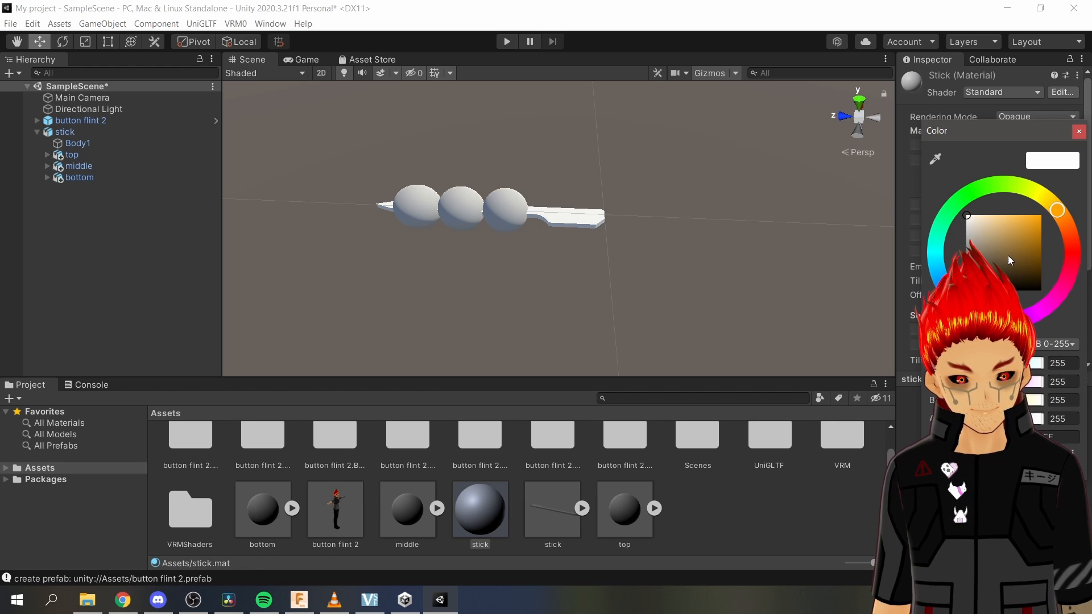
mouse_move(1008, 255)
left_mouse_down()
mouse_move(1084, 213)
mouse_move(1042, 234)
mouse_move(1046, 247)
mouse_move(1005, 243)
left_mouse_up()
left_click(1037, 243)
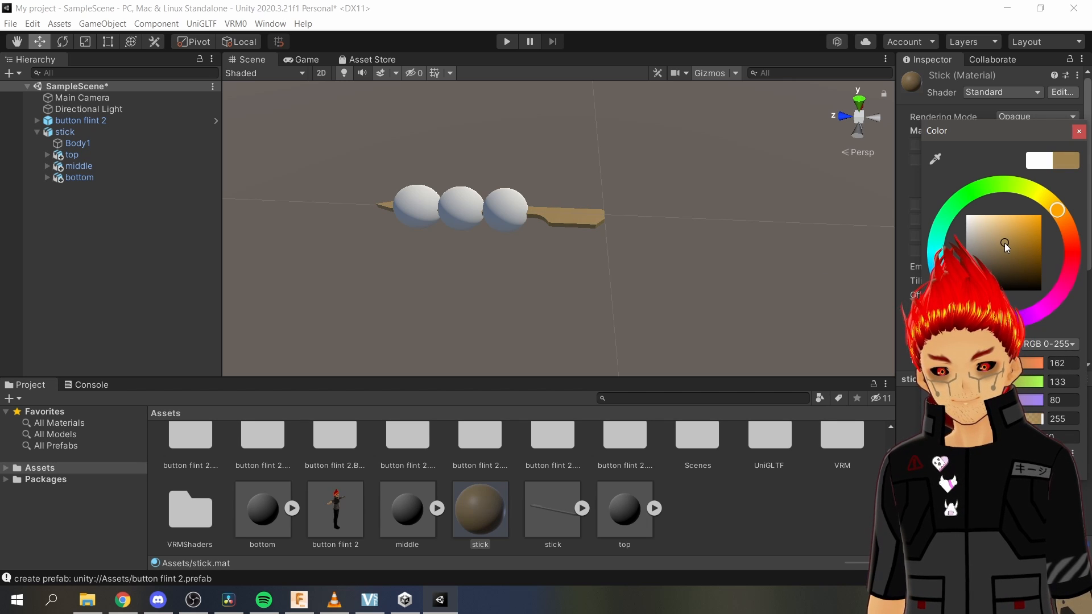
Create another material in the Assets folder and name it pink.
left_click(760, 515)
right_click(762, 519)
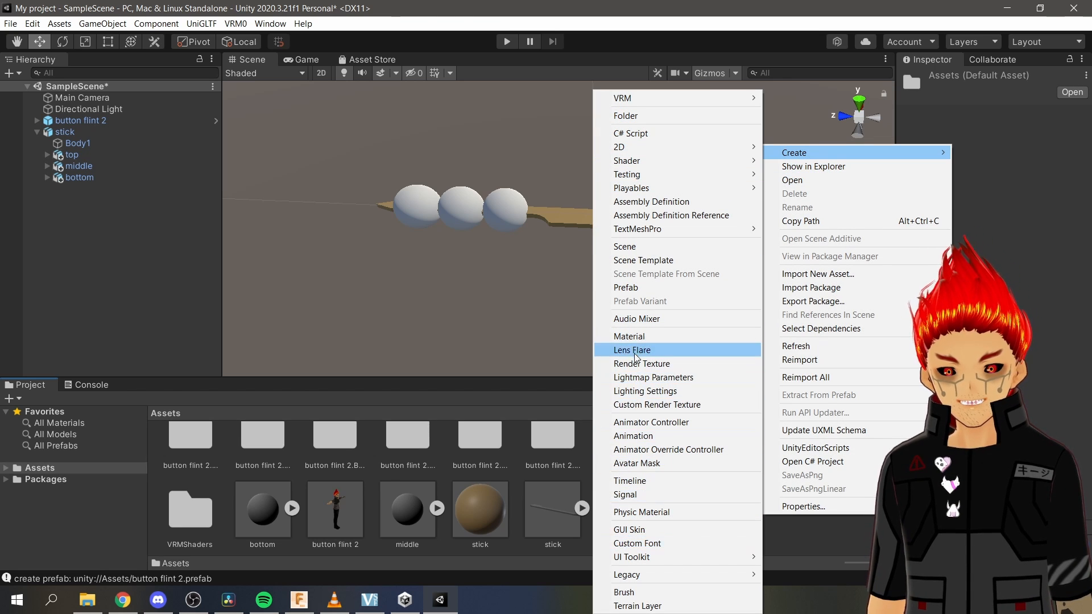
left_click(629, 336)
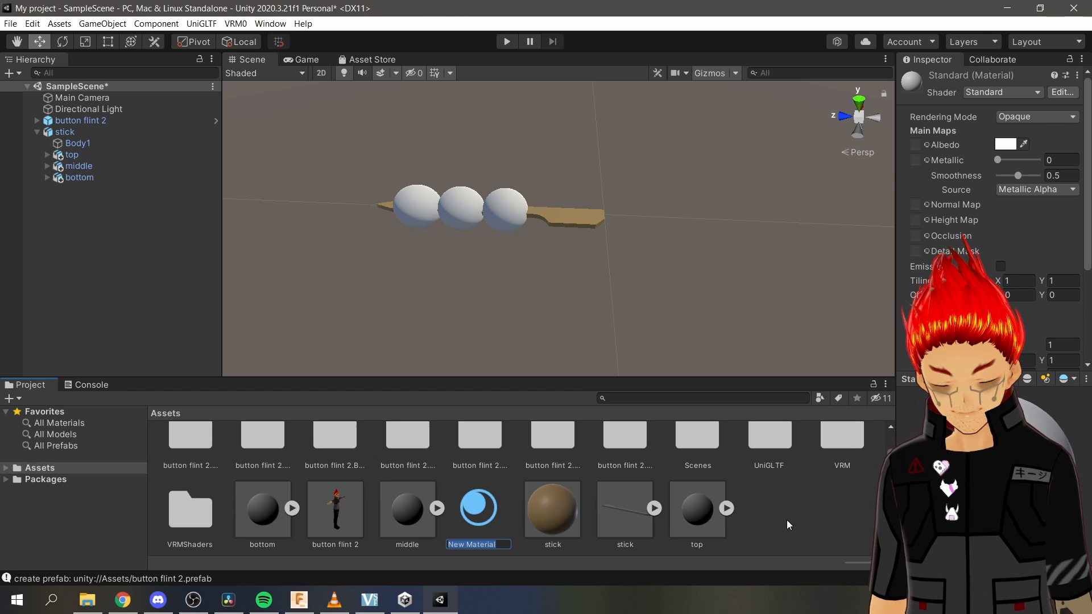
type("pink")
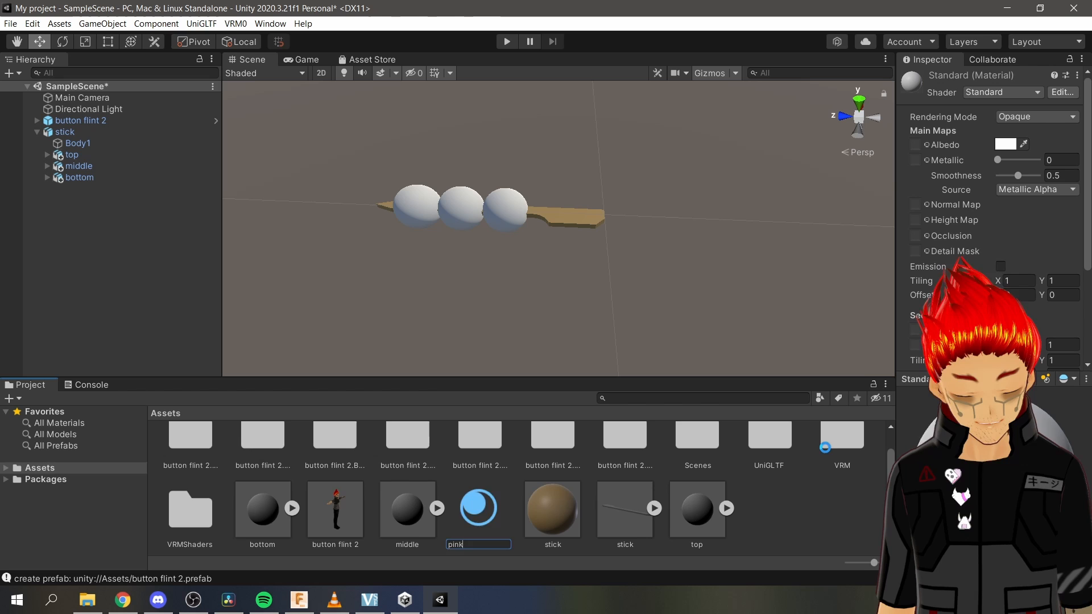
key("Return")
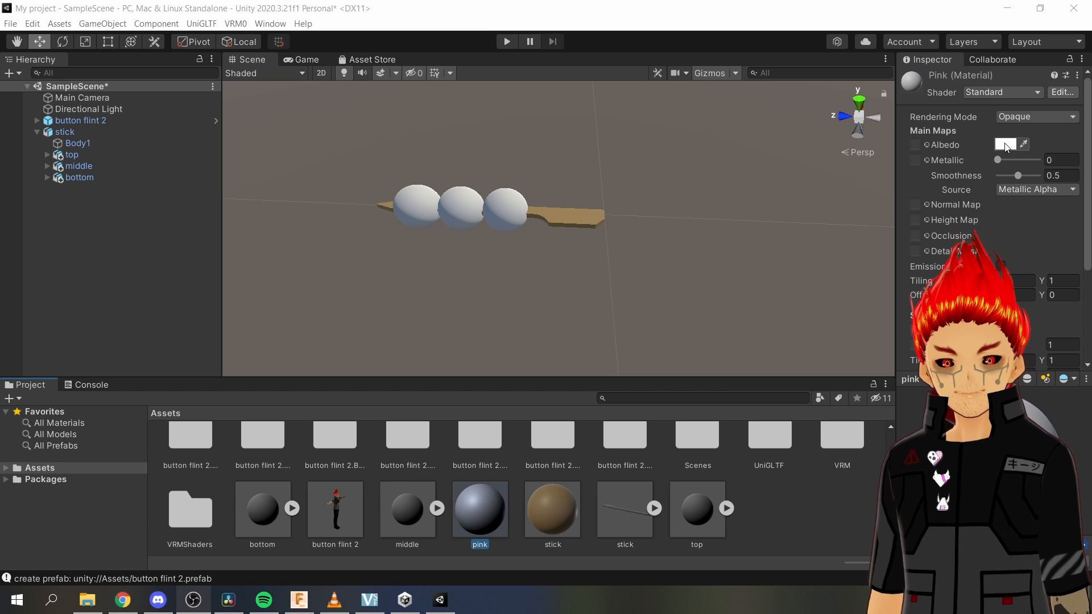
right_click(470, 528)
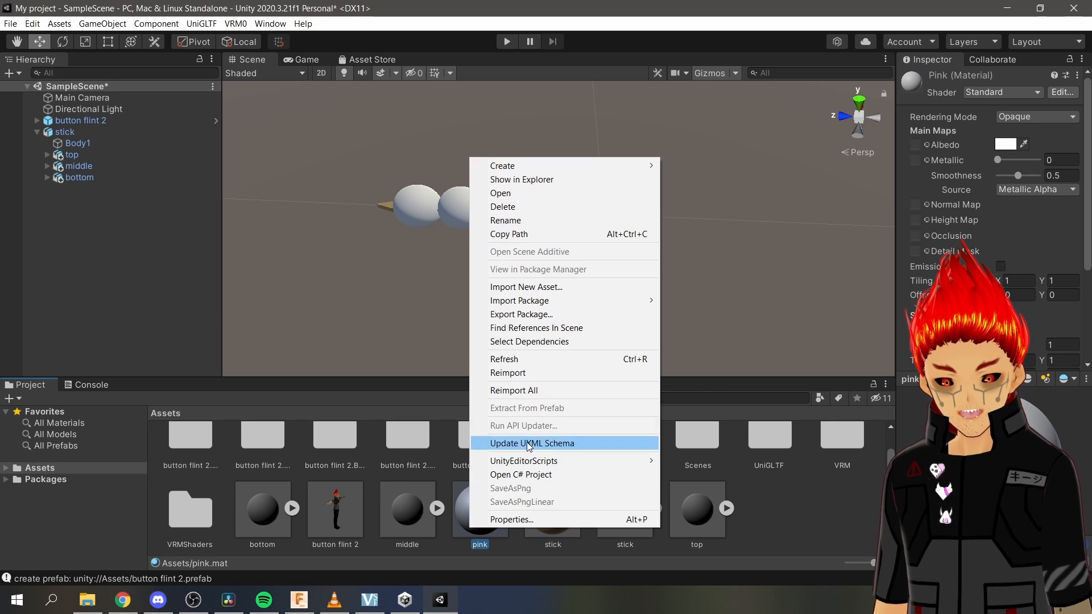
left_click(780, 536)
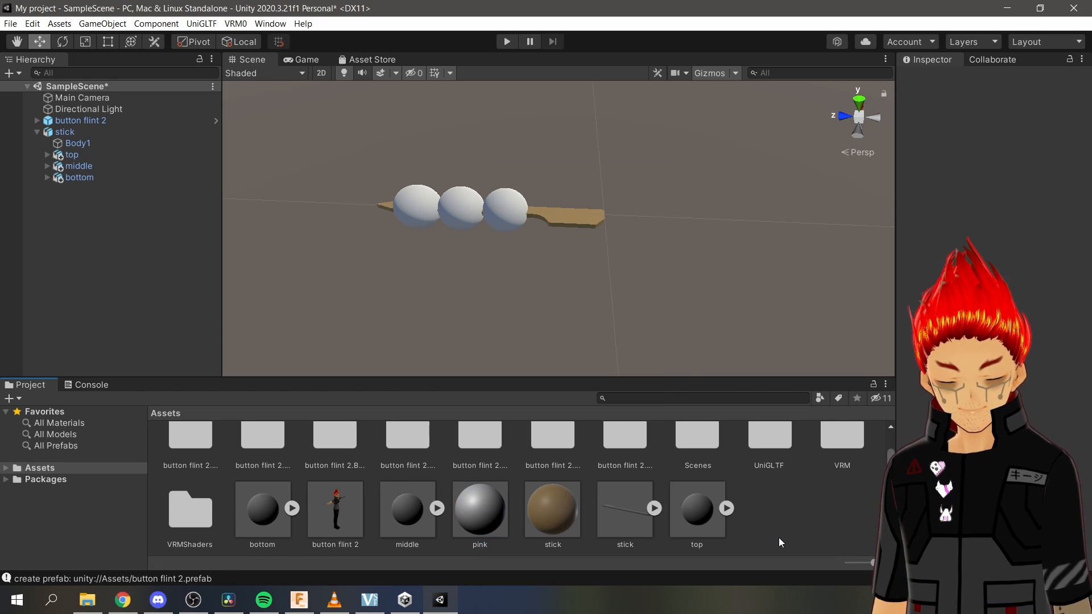
Set the pink material's albedo to a light pink, about RGB 255, 182, 192.
left_click(499, 524)
left_click(1002, 147)
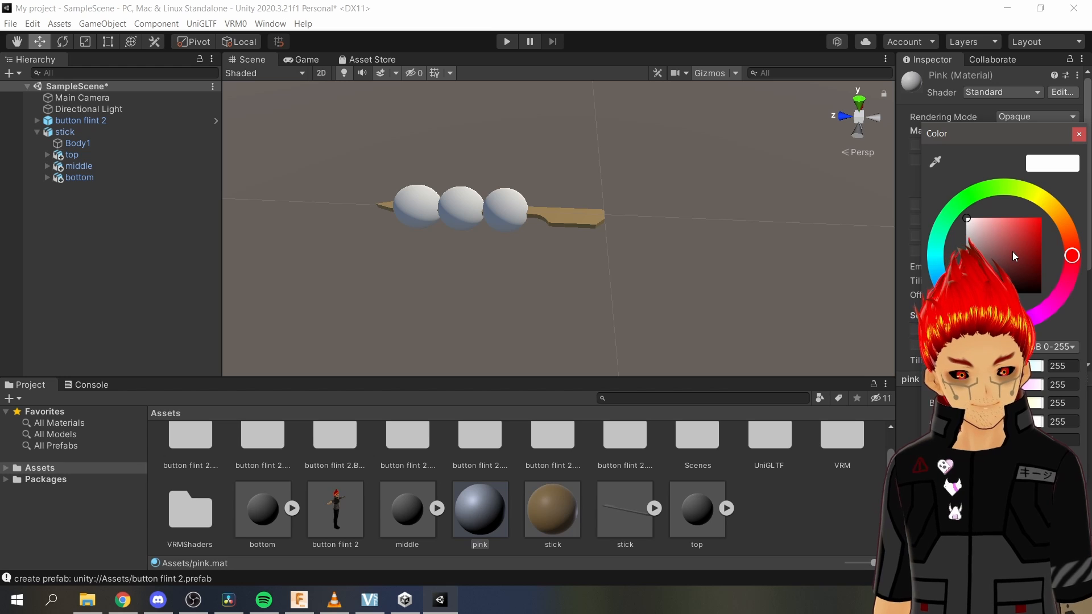
mouse_move(1013, 251)
left_mouse_down()
mouse_move(993, 201)
mouse_move(986, 225)
mouse_move(1002, 195)
mouse_move(1032, 186)
mouse_move(984, 169)
left_mouse_up()
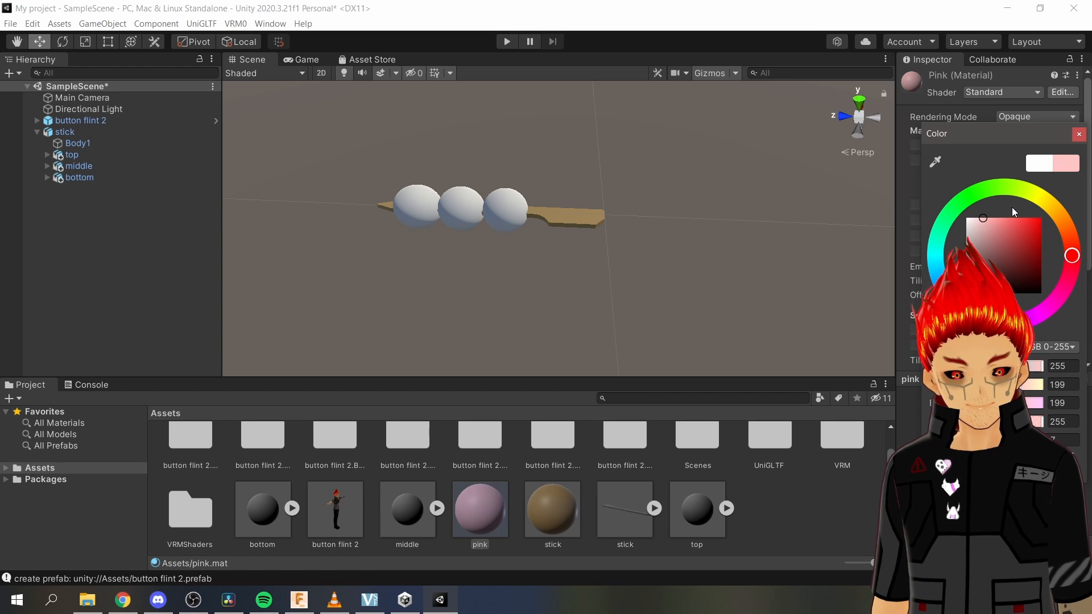
left_click_drag(979, 226, 995, 210)
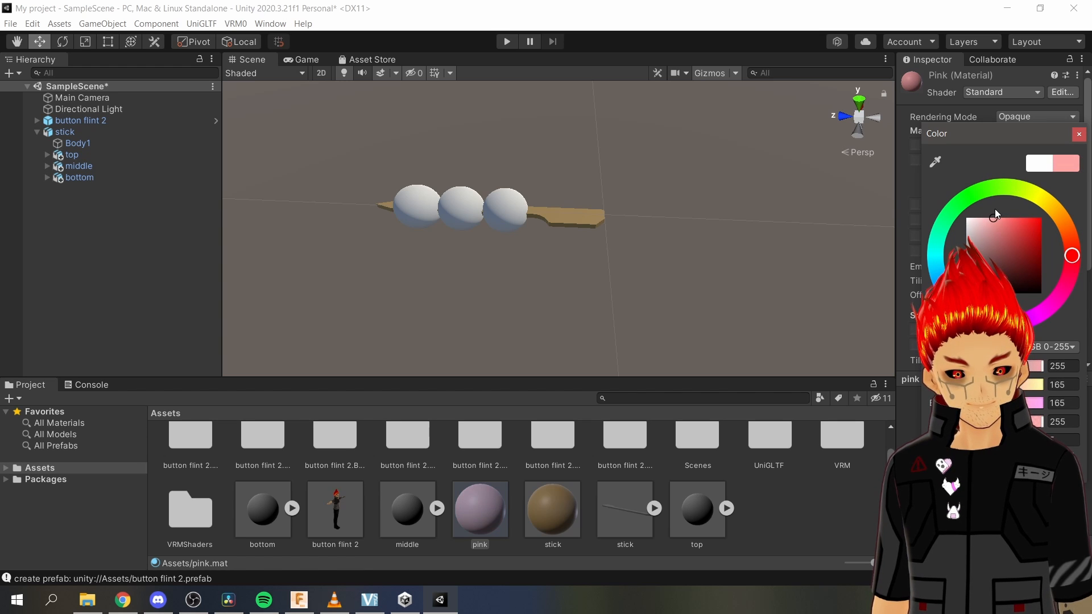
left_click(1073, 253)
left_click_drag(1074, 254, 1090, 269)
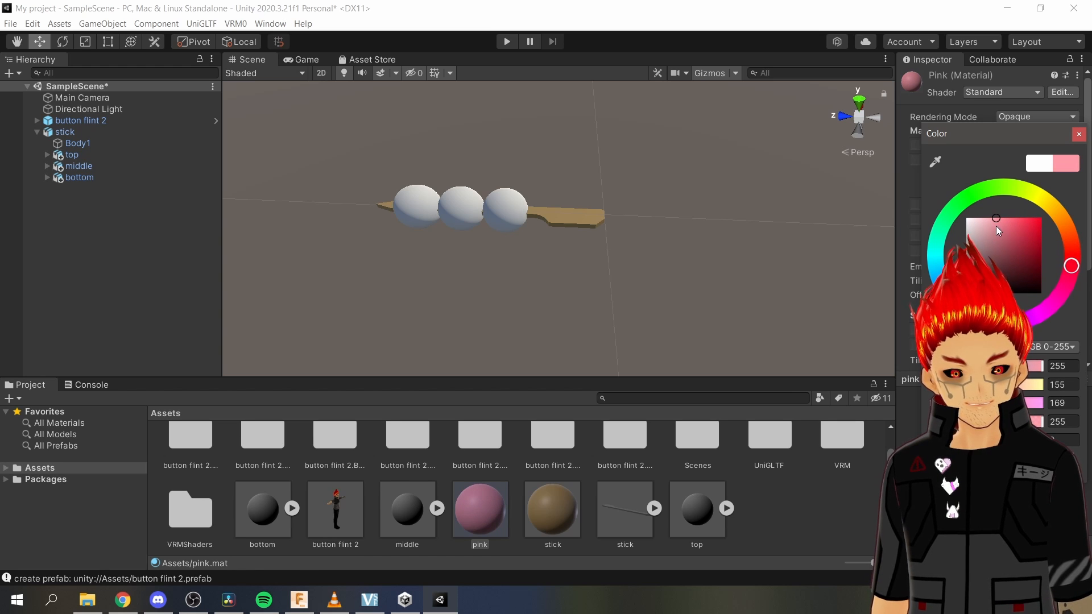
mouse_move(995, 226)
left_mouse_down()
mouse_move(957, 223)
mouse_move(943, 204)
mouse_move(988, 203)
left_mouse_up()
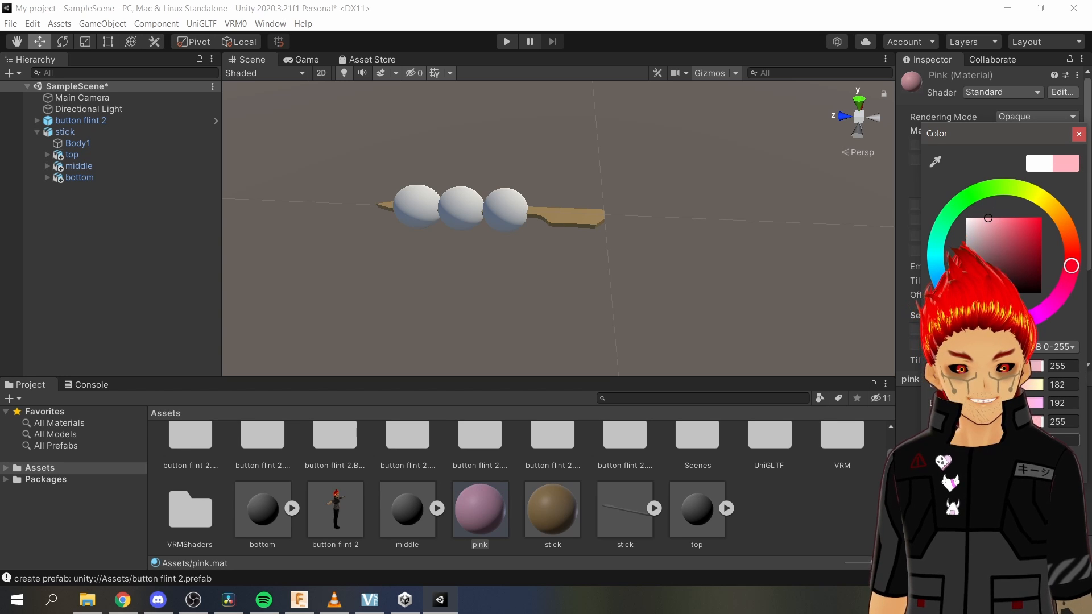
left_click(1079, 135)
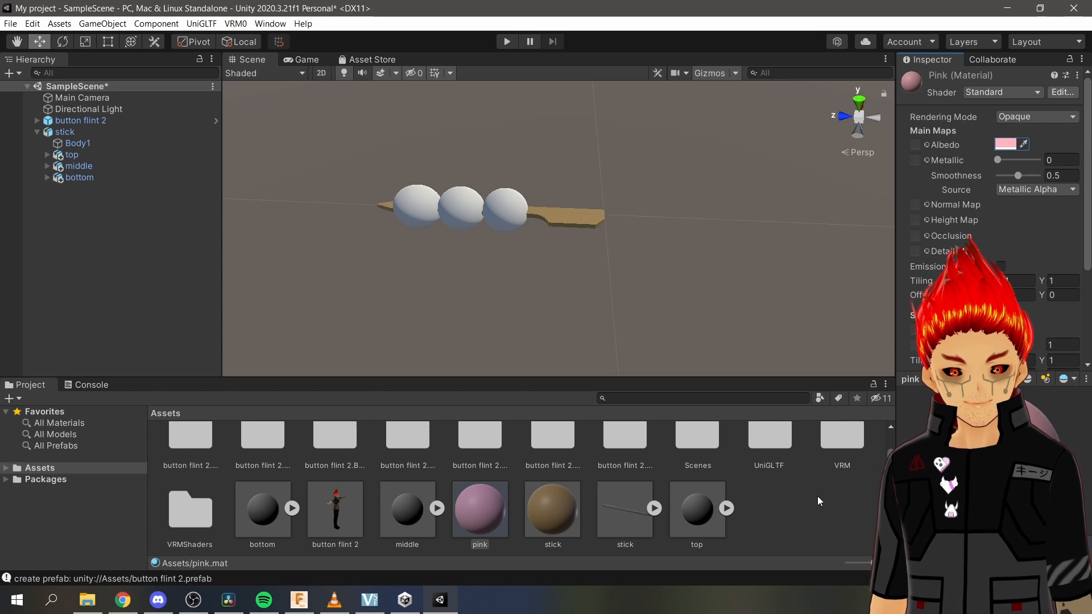
Apply the pink material to the sphere nearest the stick's pointed tip.
left_click(480, 512)
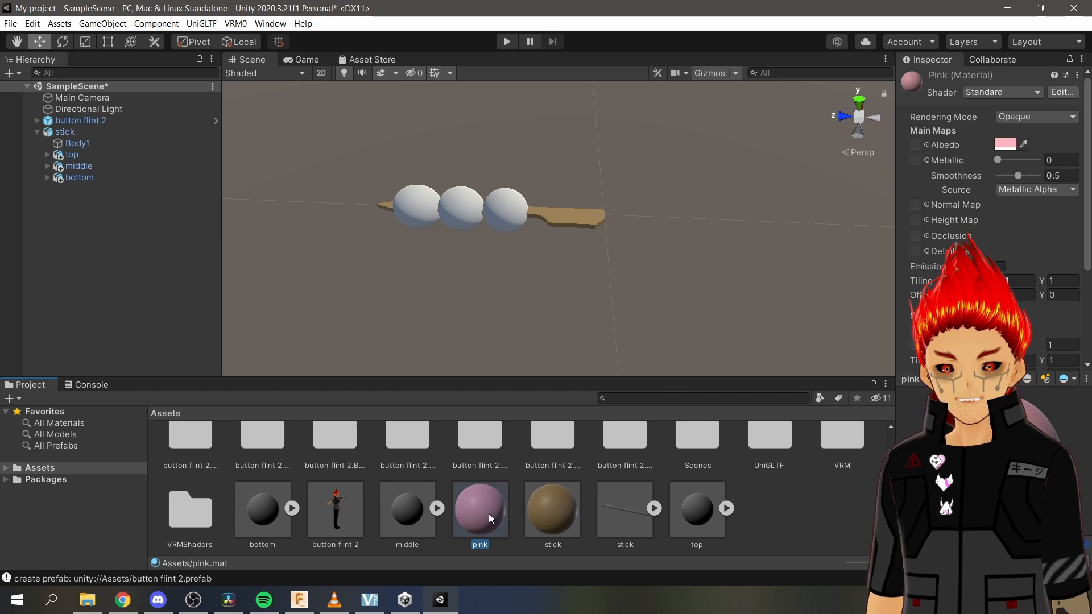
left_click_drag(489, 514, 416, 216)
left_click(779, 527)
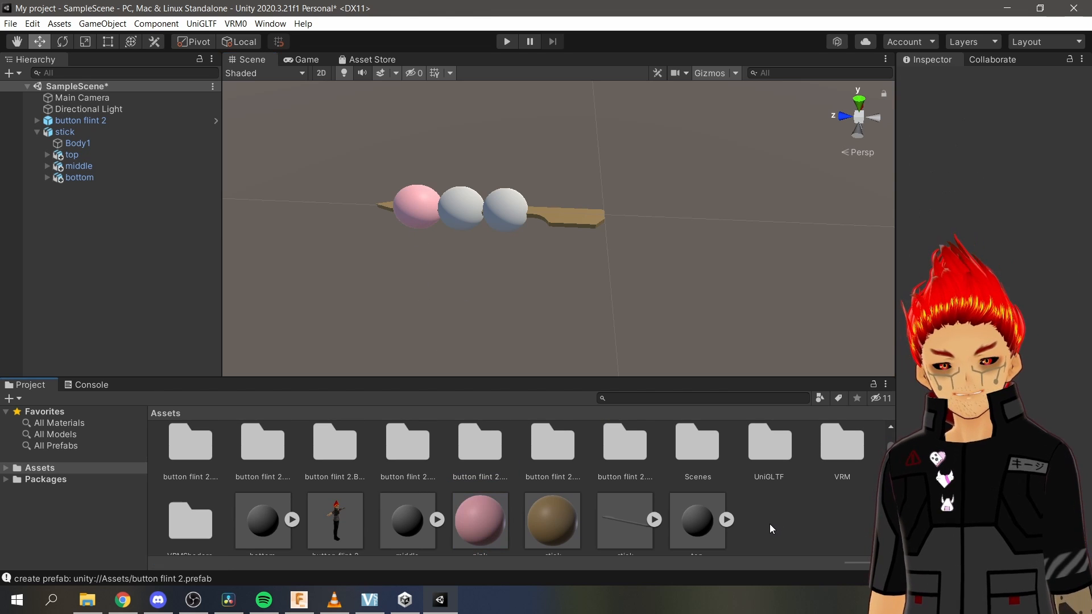
Create a material named white and apply it to the middle sphere, keeping its default albedo.
right_click(770, 525)
mouse_move(793, 163)
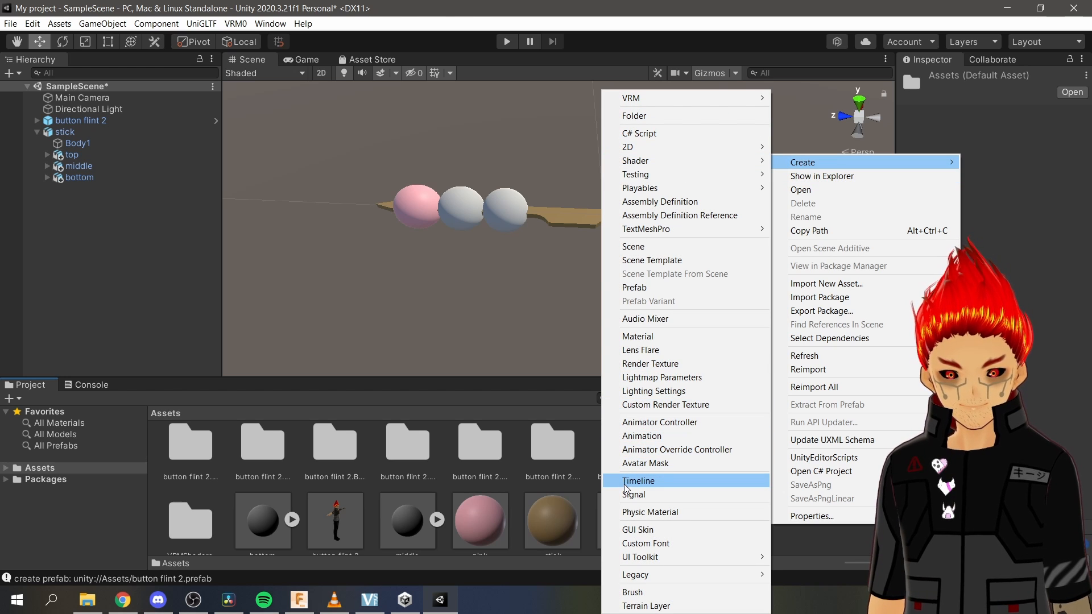
left_click(637, 336)
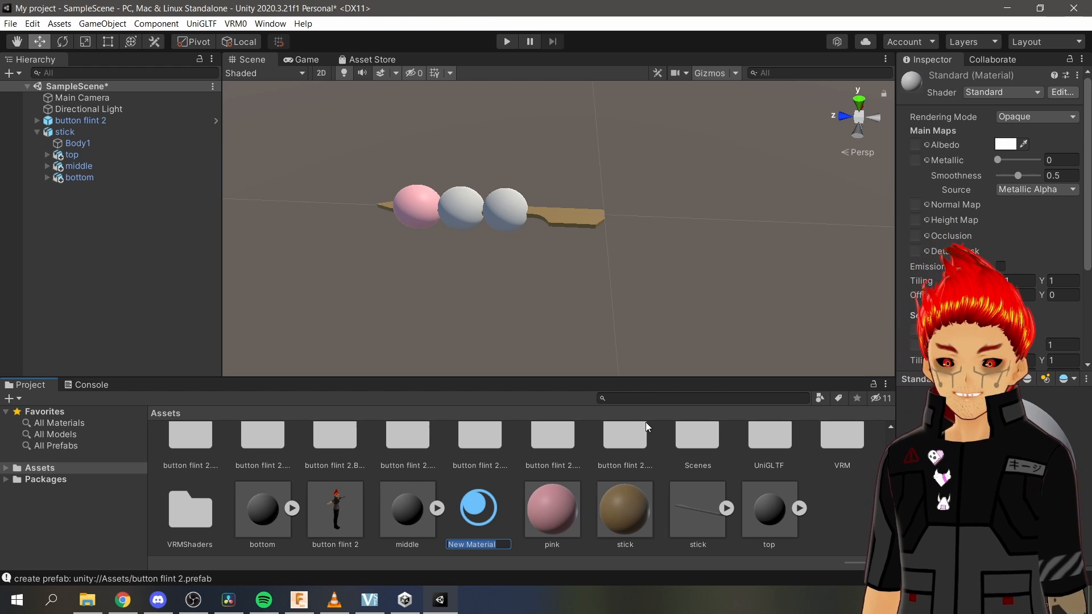
type("white")
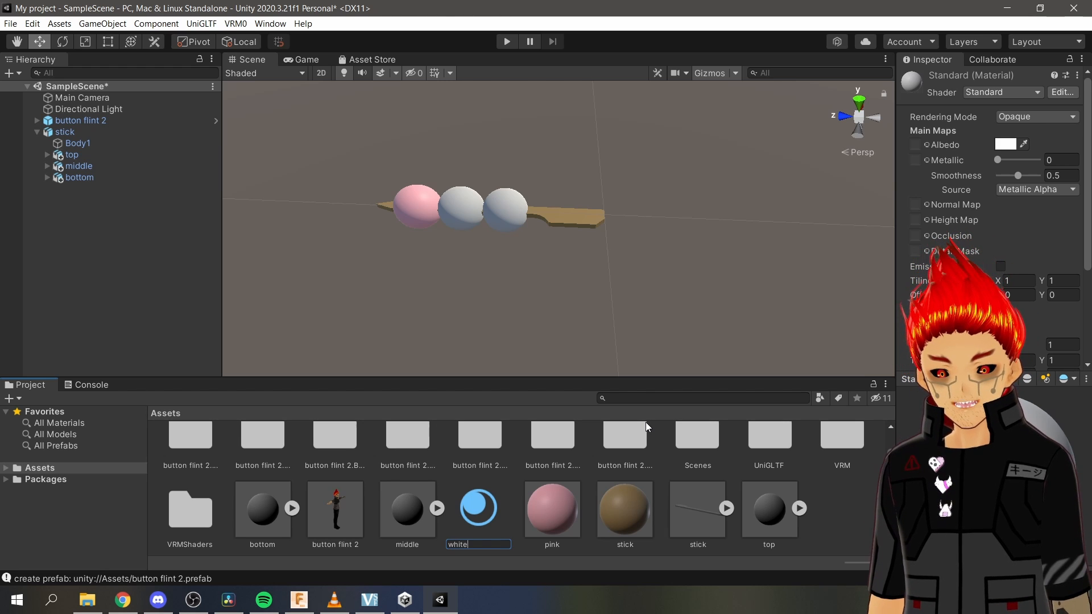
key("Return")
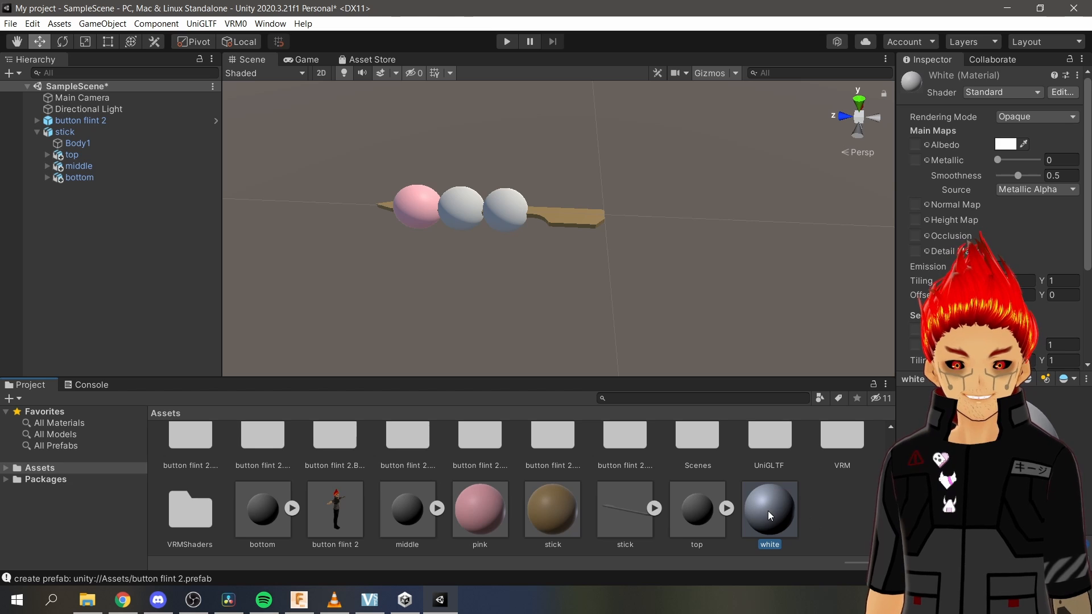
left_click_drag(768, 510, 459, 234)
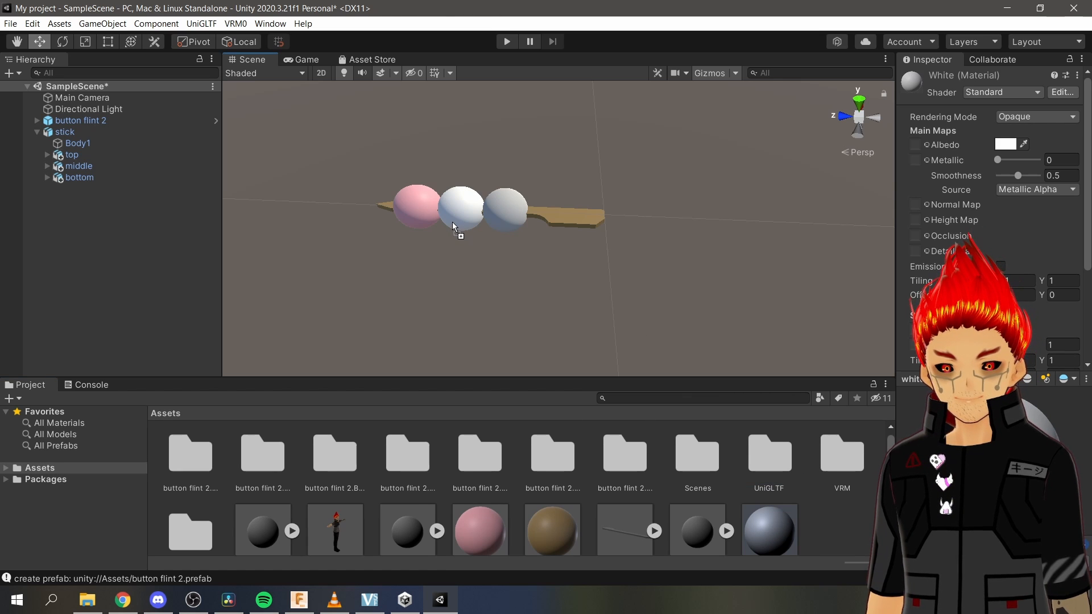
Create a further material in the Assets folder and name it green.
left_click(834, 533)
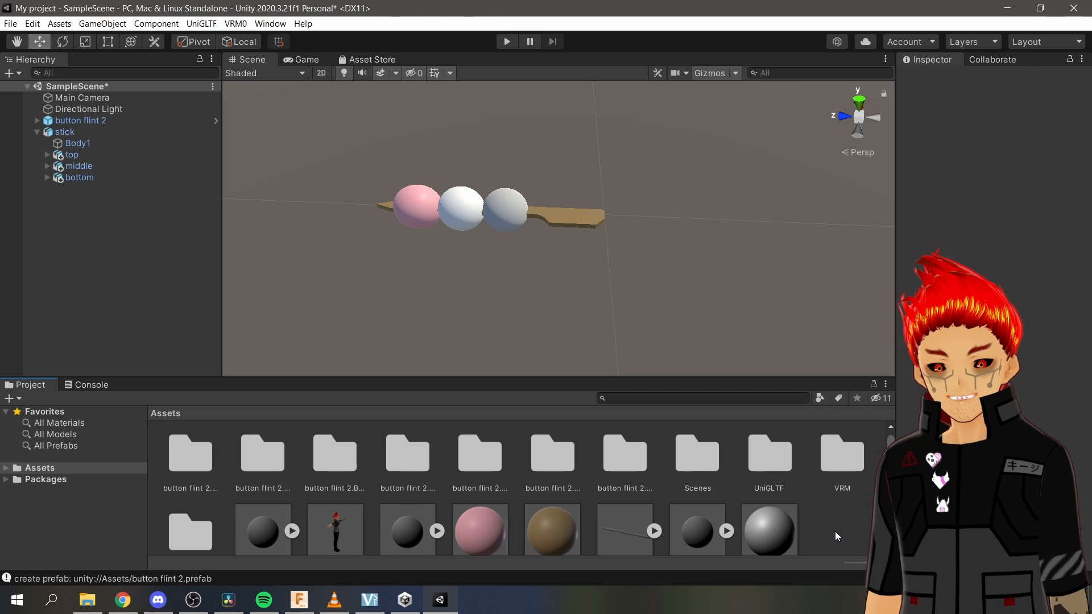
right_click(835, 531)
mouse_move(906, 173)
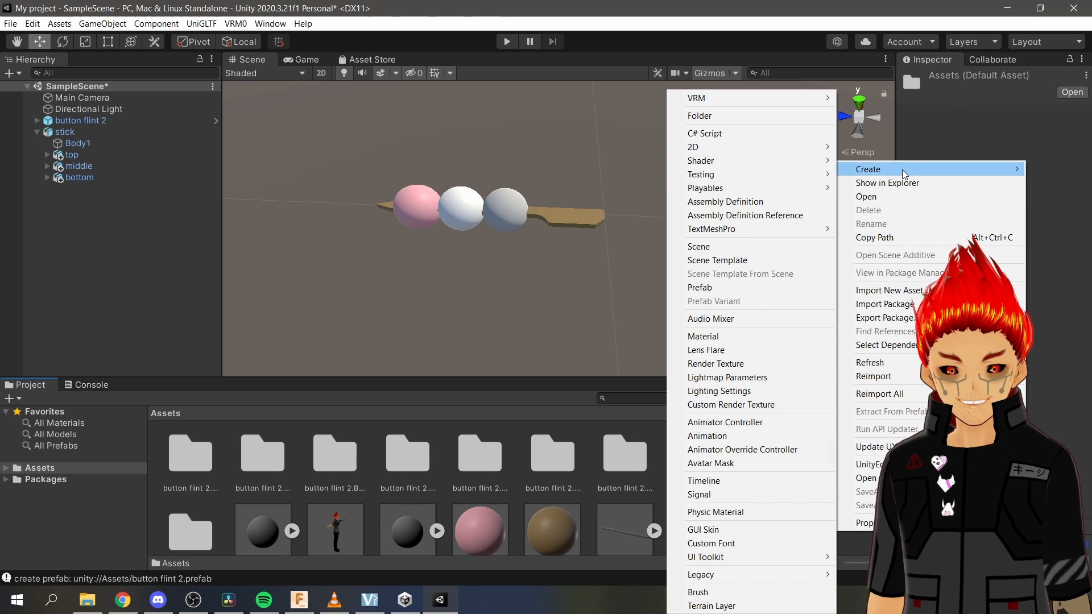
left_click(738, 336)
type("green")
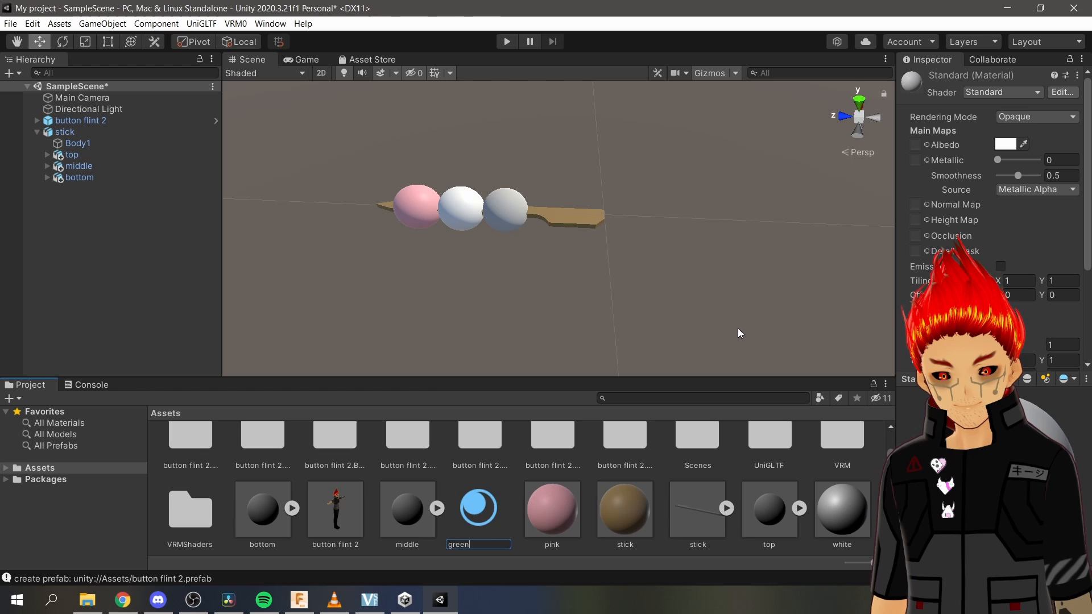
key("Return")
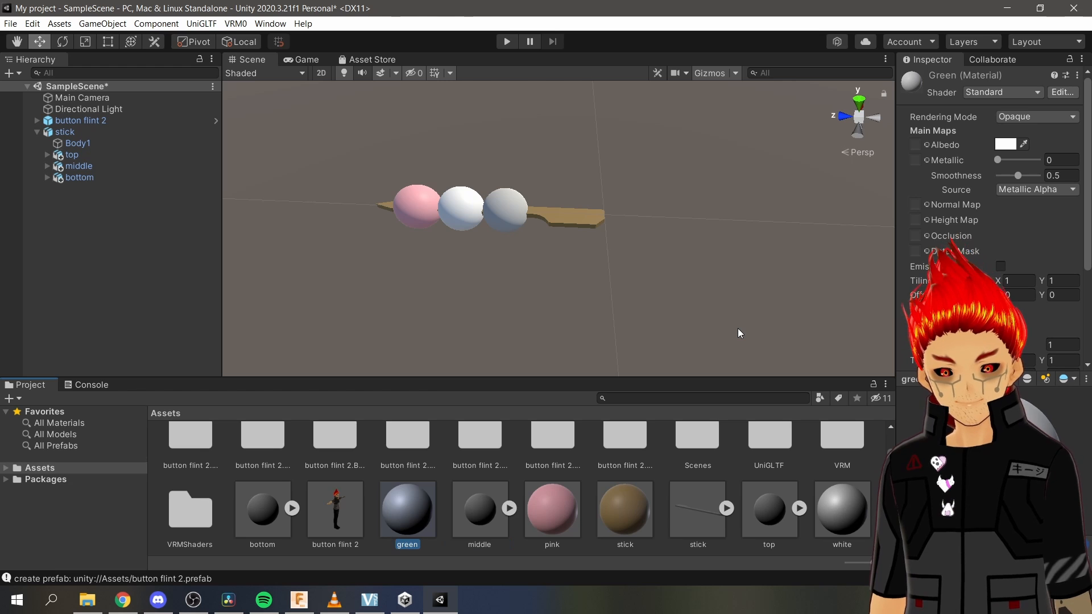
Set the green material's albedo to a saturated green, about RGB 10, 210, 0.
left_click(1003, 145)
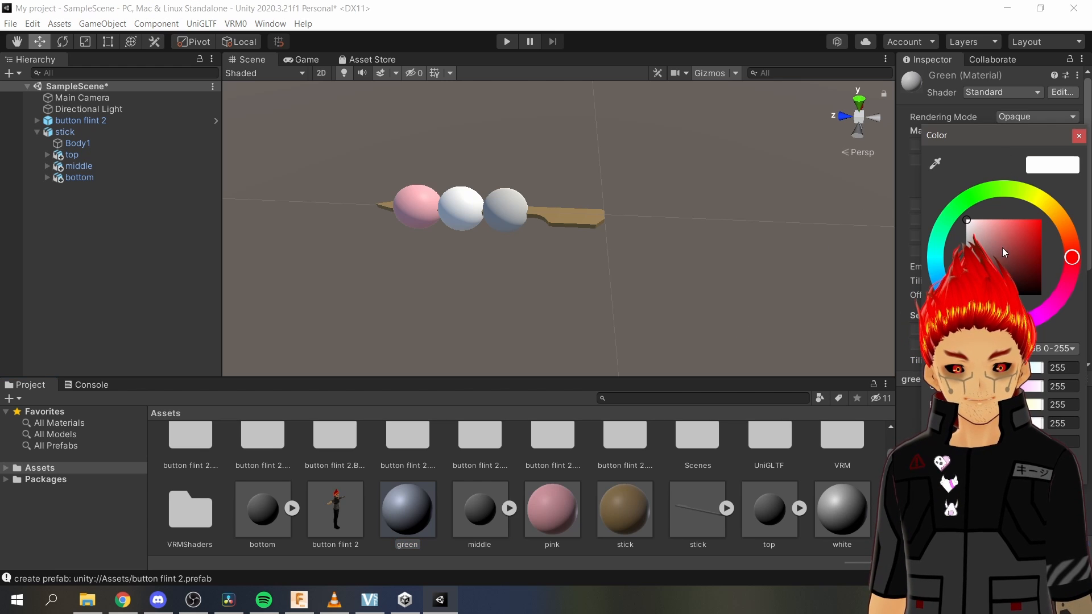
left_click_drag(1079, 258, 977, 172)
left_click_drag(986, 237, 1084, 198)
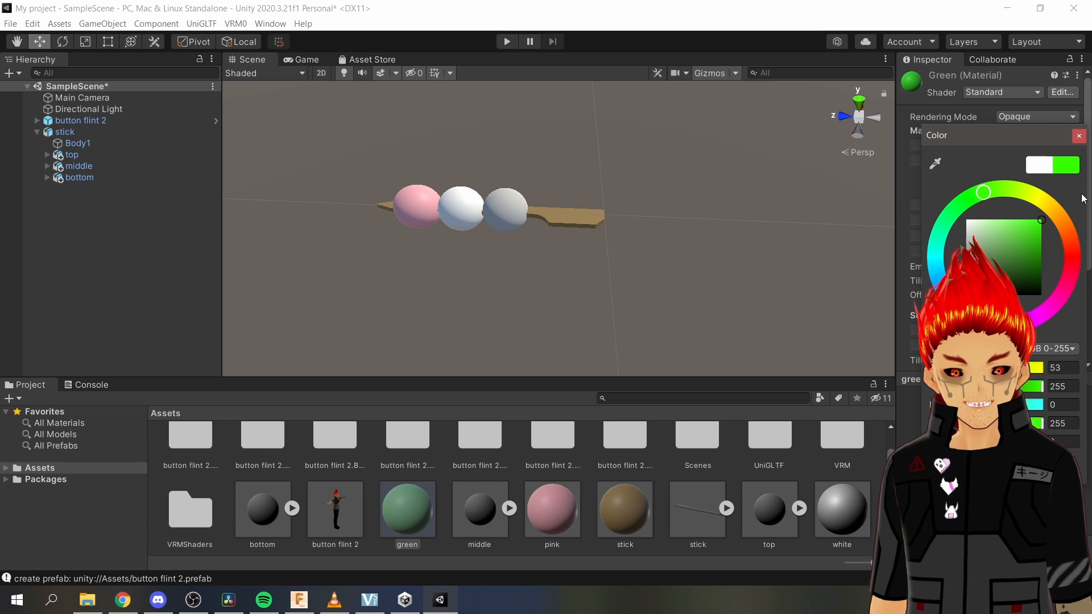
left_click_drag(978, 196, 973, 196)
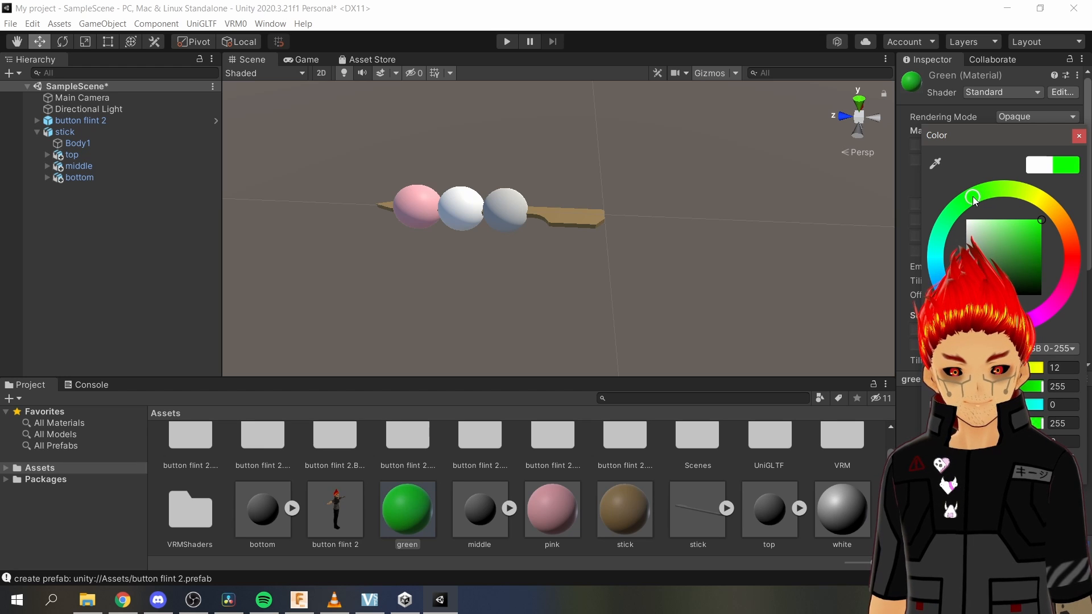
mouse_move(1039, 228)
left_mouse_down()
mouse_move(1046, 245)
mouse_move(1049, 234)
mouse_move(1039, 236)
left_mouse_up()
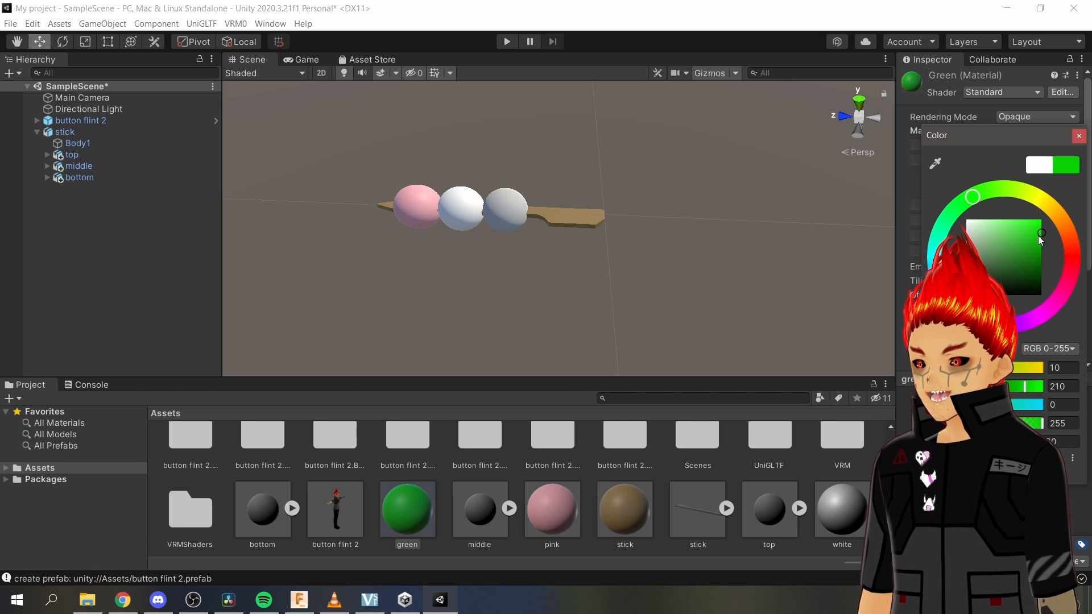
Apply the green material to the sphere nearest the stick's handle and darken the material's albedo to a deeper green.
left_click(1080, 135)
left_click_drag(428, 503, 503, 303)
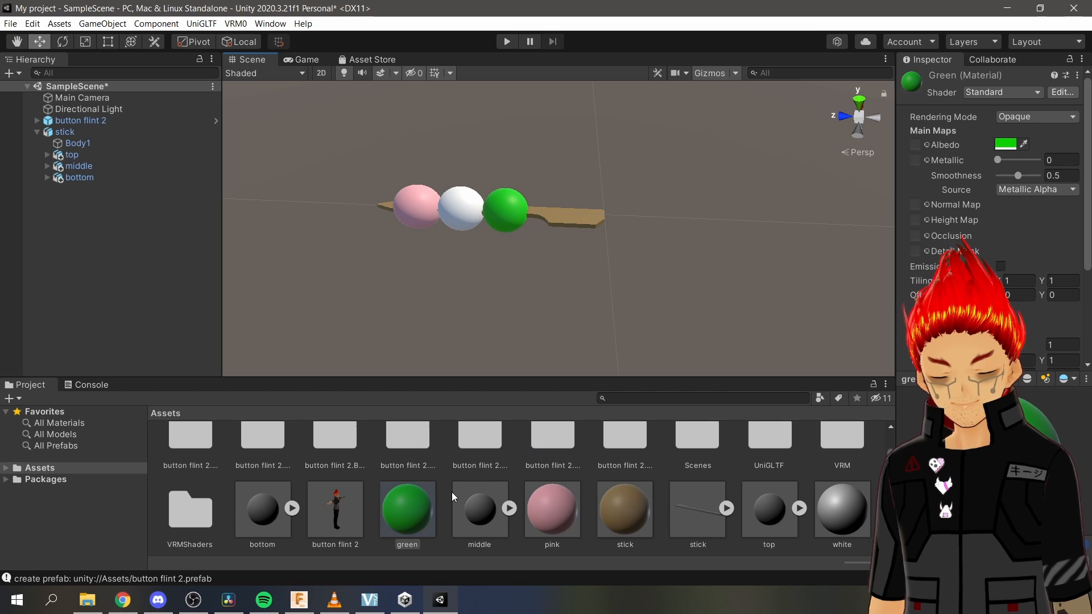
left_click(408, 509)
left_click(1006, 144)
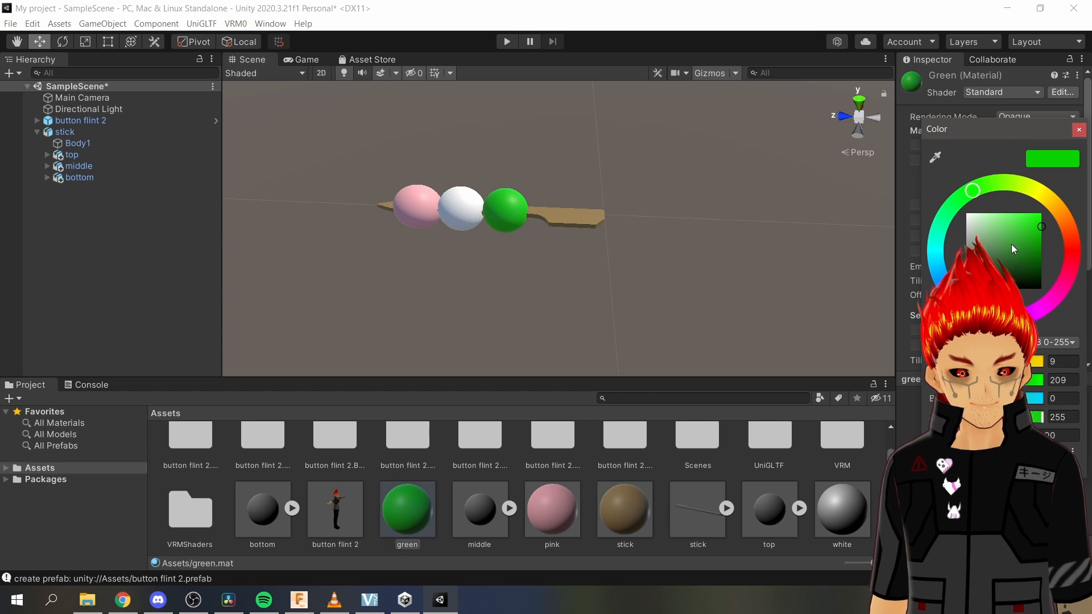
left_click_drag(1012, 244, 1053, 247)
left_click(1079, 130)
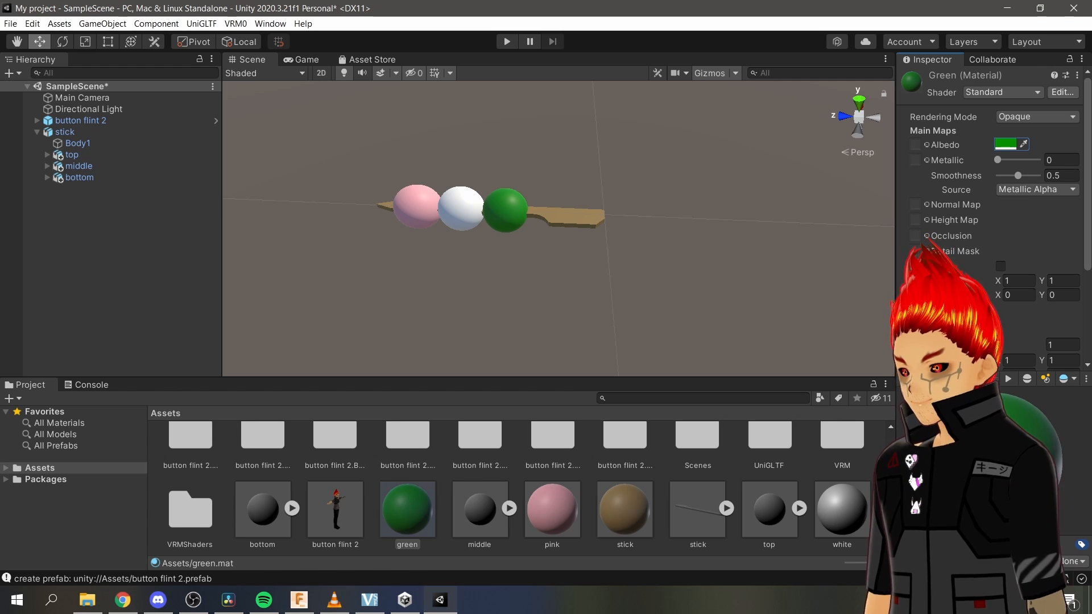
left_click(586, 295)
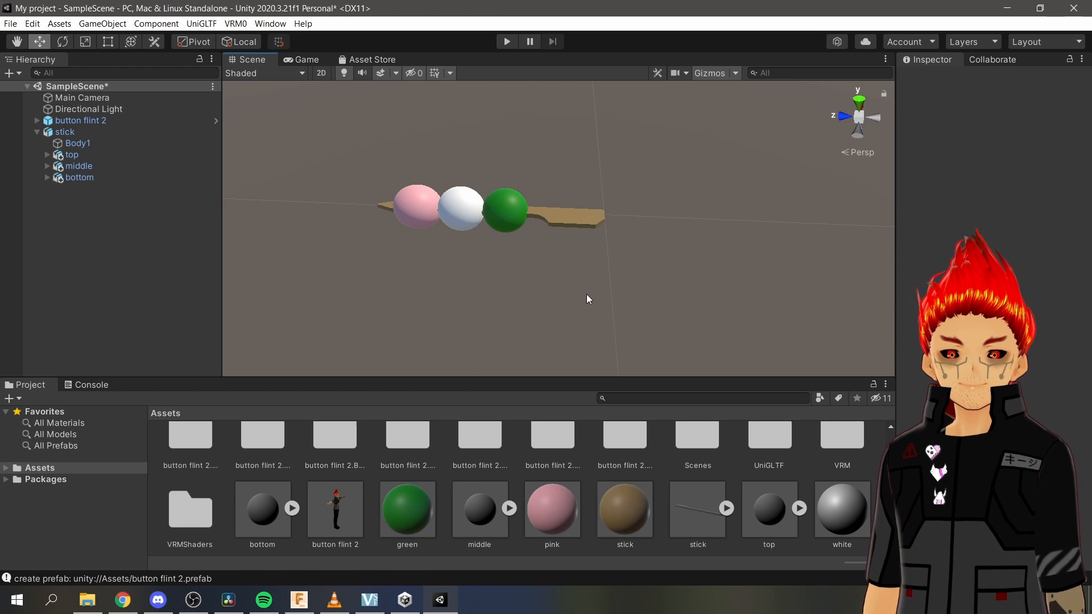
Select the whole stick parent object and raise it to about Y 1.184.
scroll(586, 292, "down", 5)
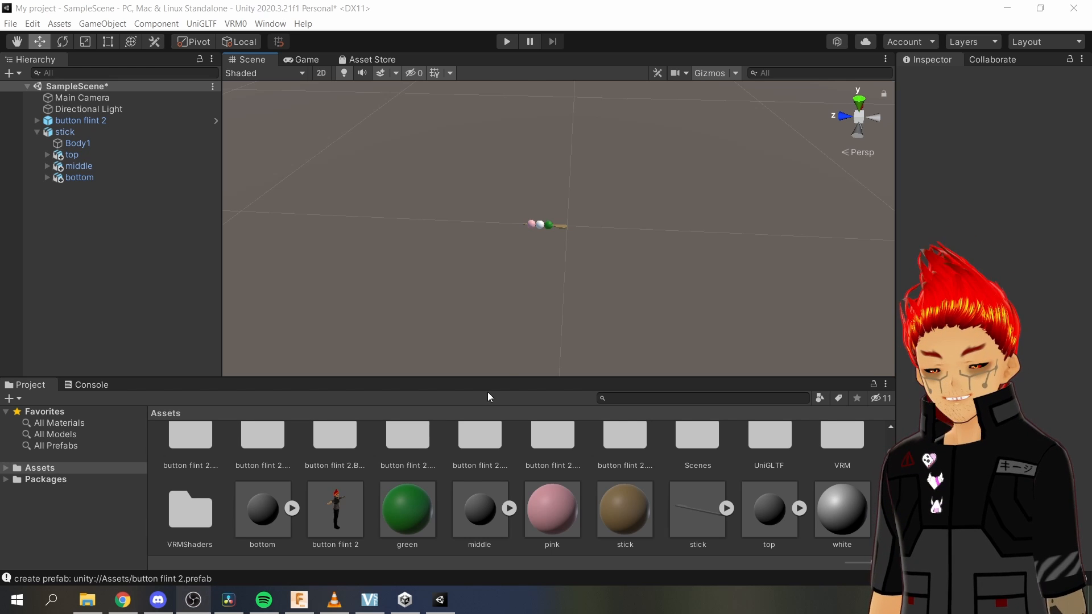
scroll(566, 316, "down", 3)
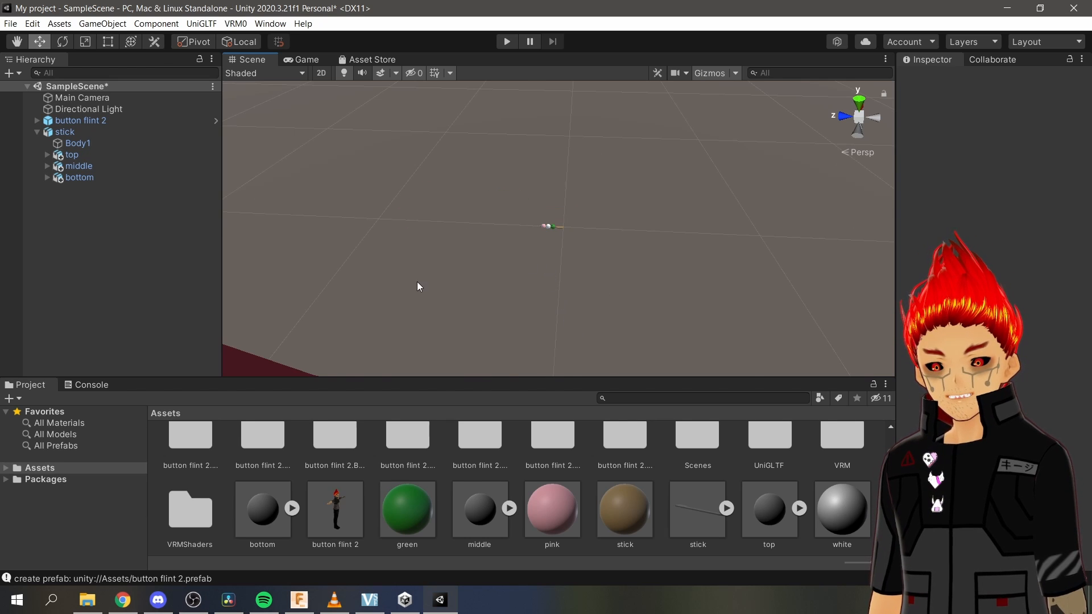
scroll(421, 279, "down", 3)
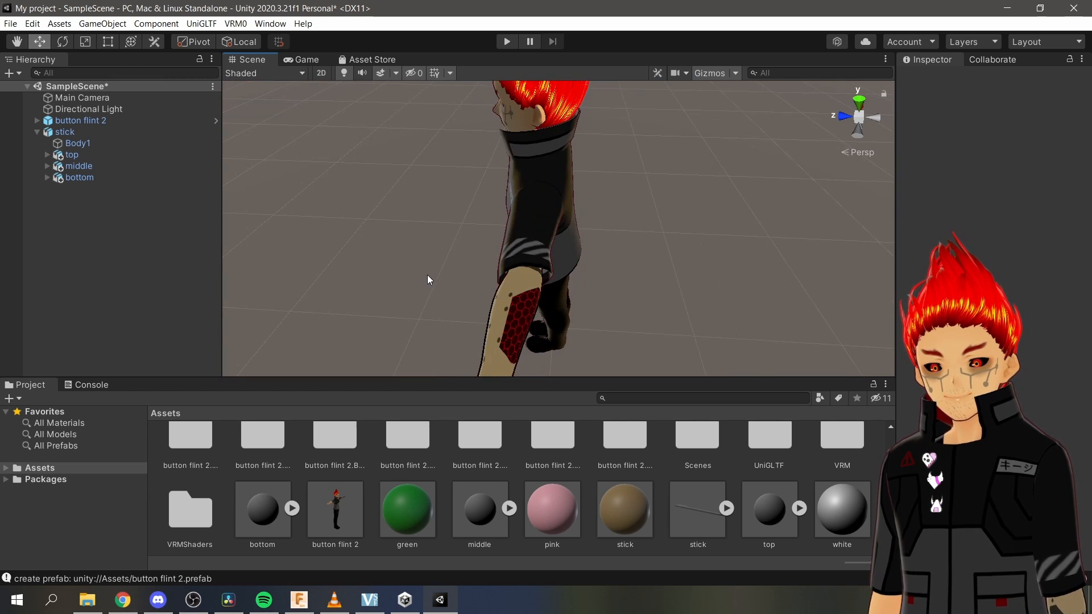
middle_click_drag(429, 276, 535, 267)
right_click_drag(535, 267, 599, 222)
middle_click_drag(600, 223, 714, 246)
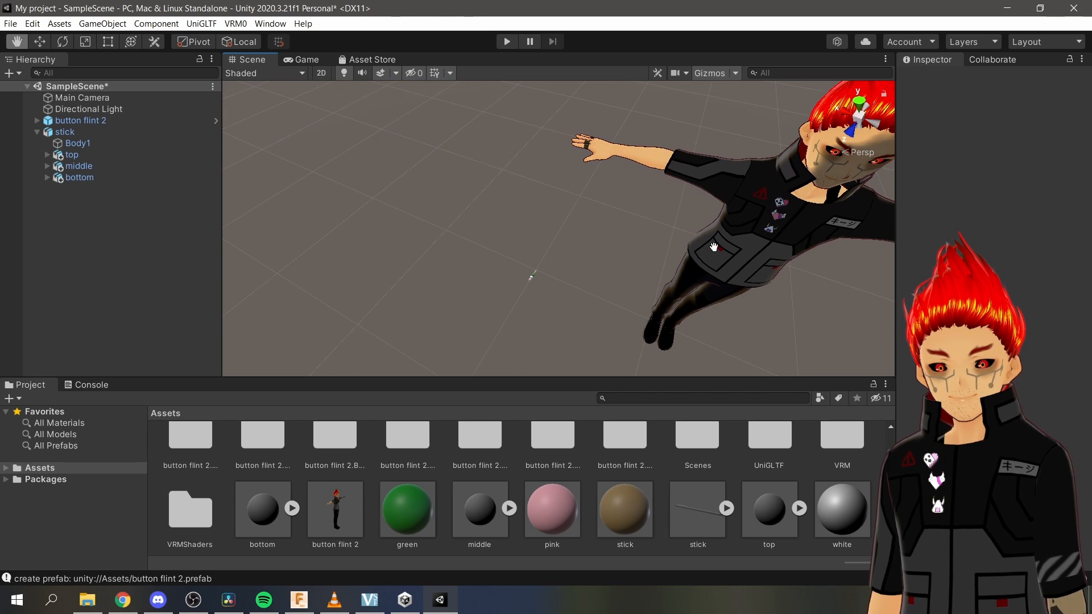
left_click_drag(514, 265, 551, 290)
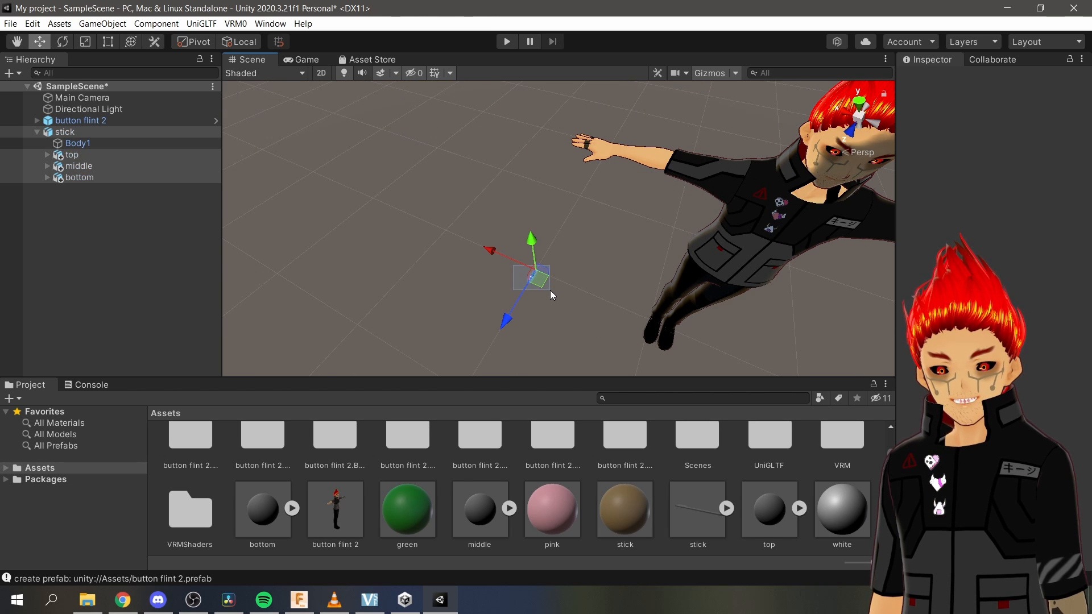
left_click(80, 146)
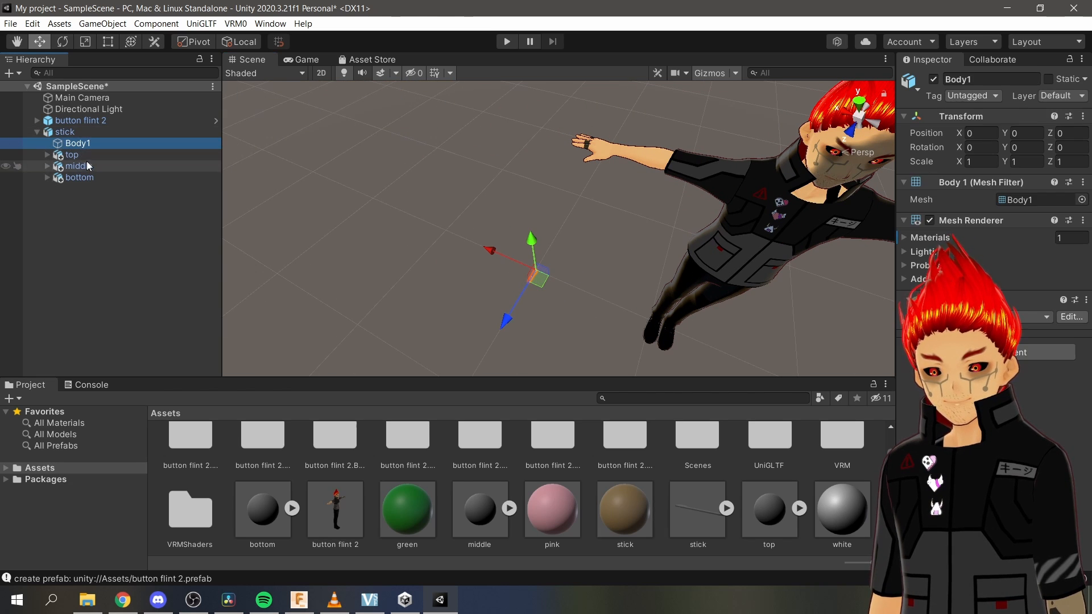
left_click(97, 218)
left_click(73, 134)
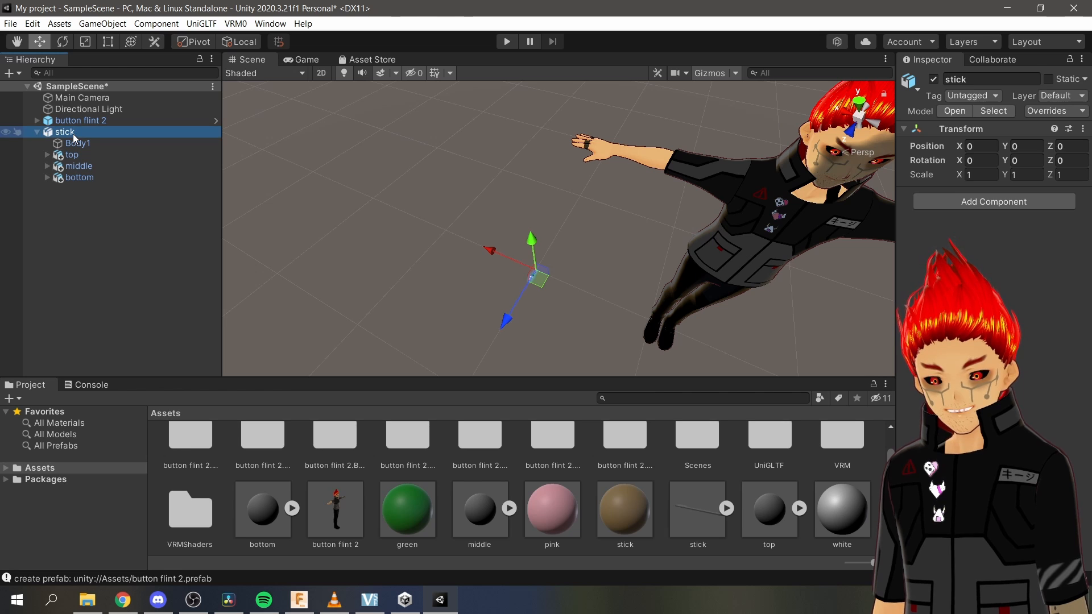
left_click_drag(534, 224, 540, 94)
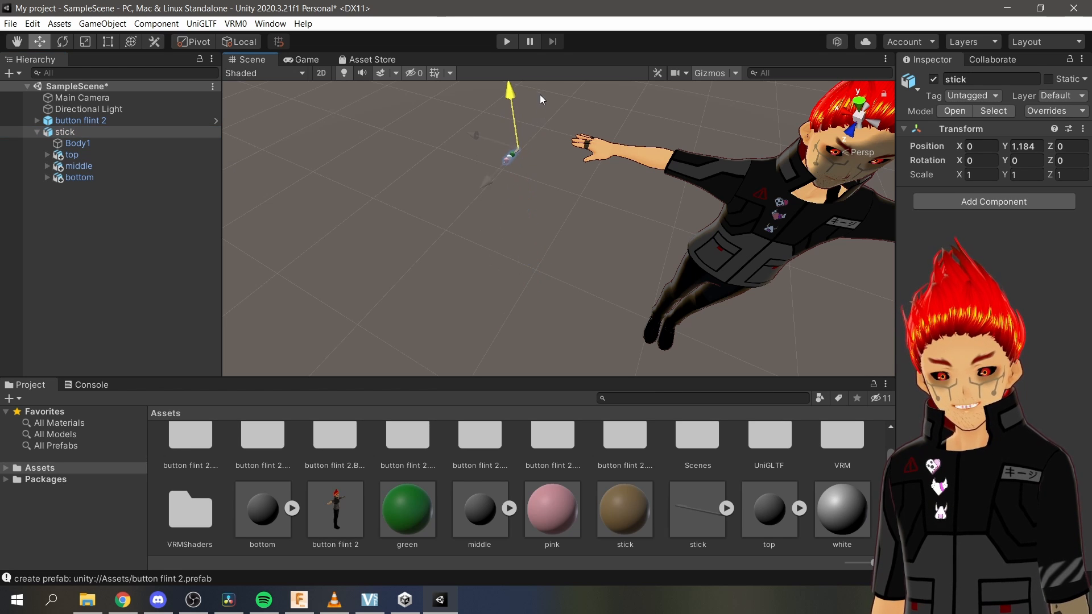
Shift the stick towards the avatar's outstretched right hand, to about X -0.483, Y 1.592, Z 0.334.
left_click_drag(472, 128, 562, 164)
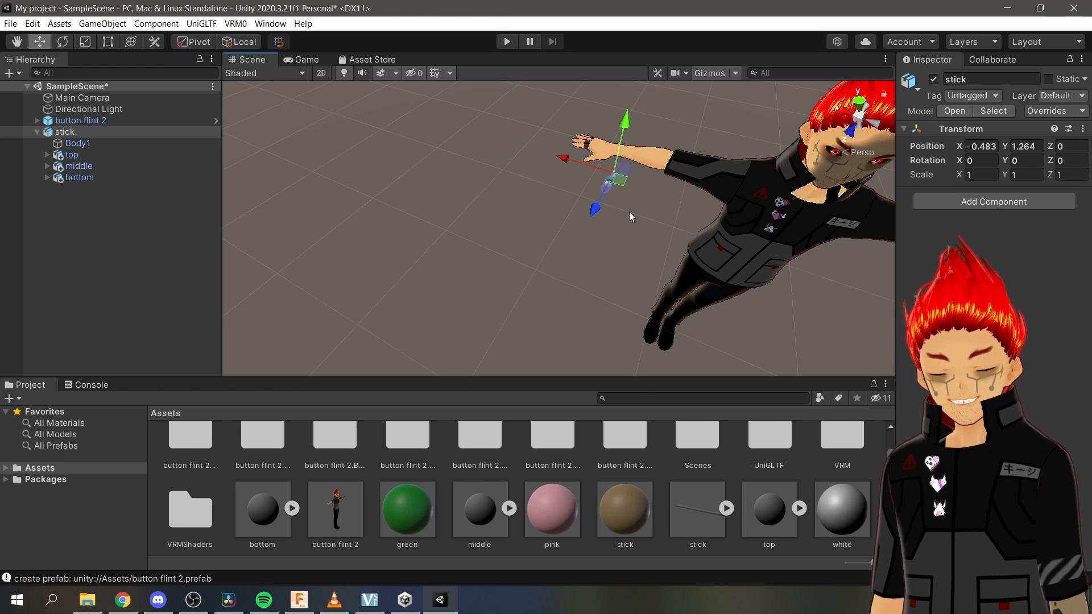
left_click_drag(594, 211, 566, 272)
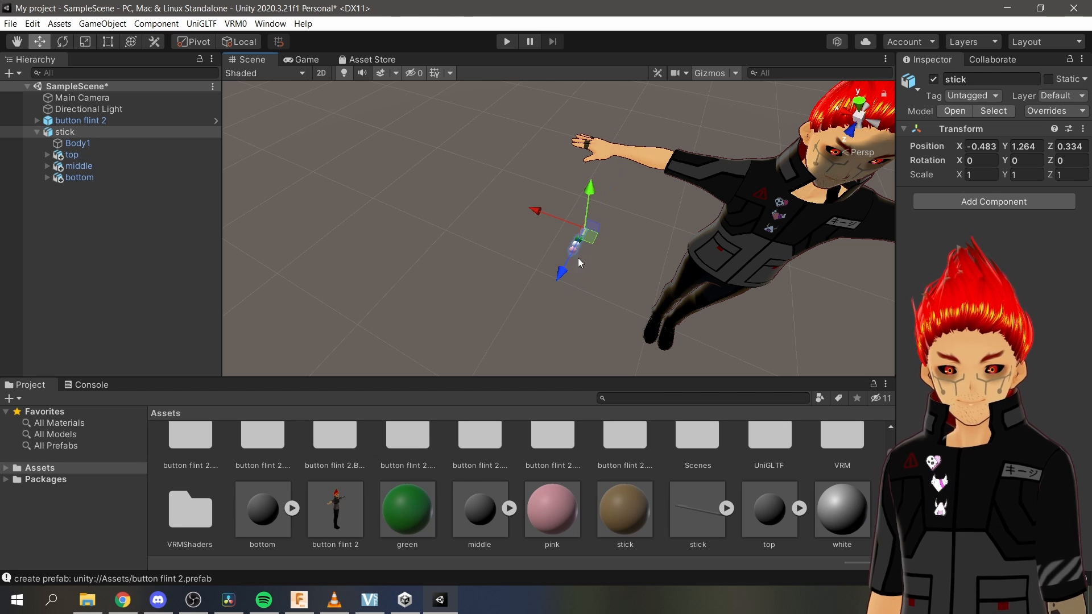
left_click_drag(595, 177, 607, 96)
Bring the stick back in line with the avatar's arm at about Z 0.027 and lower it to about Y 1.25.
right_click_drag(626, 194, 627, 162)
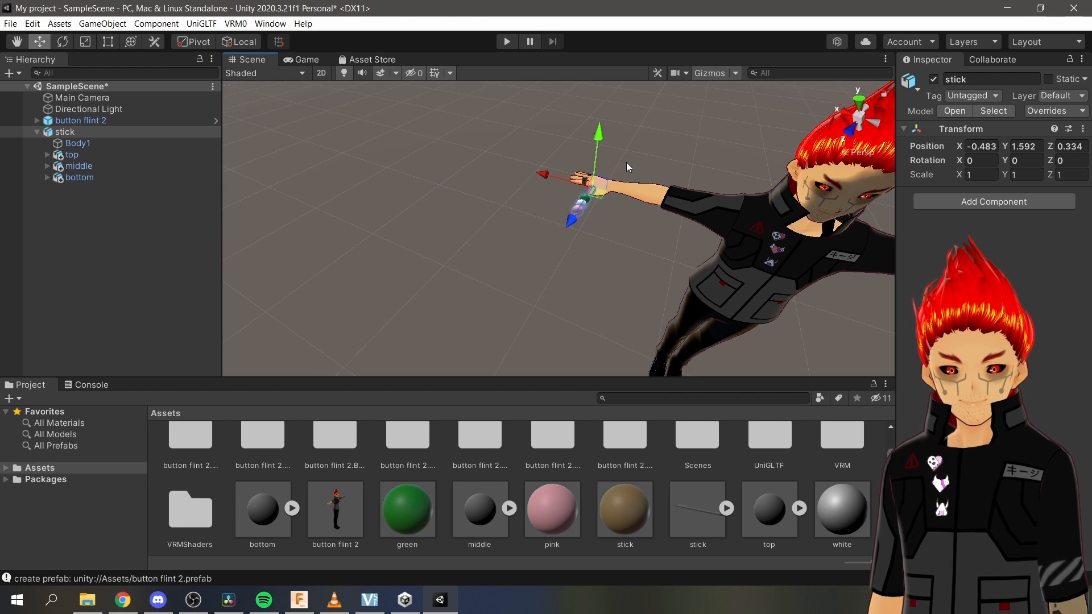
scroll(636, 180, "up", 10)
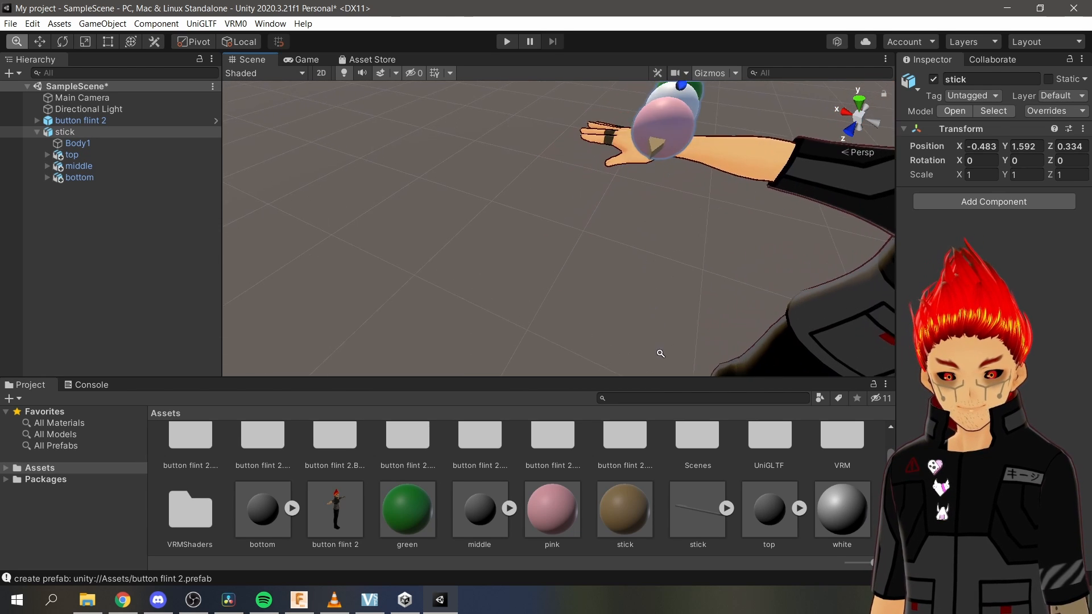
scroll(665, 327, "down", 4)
right_click_drag(673, 288, 956, 185)
key("a")
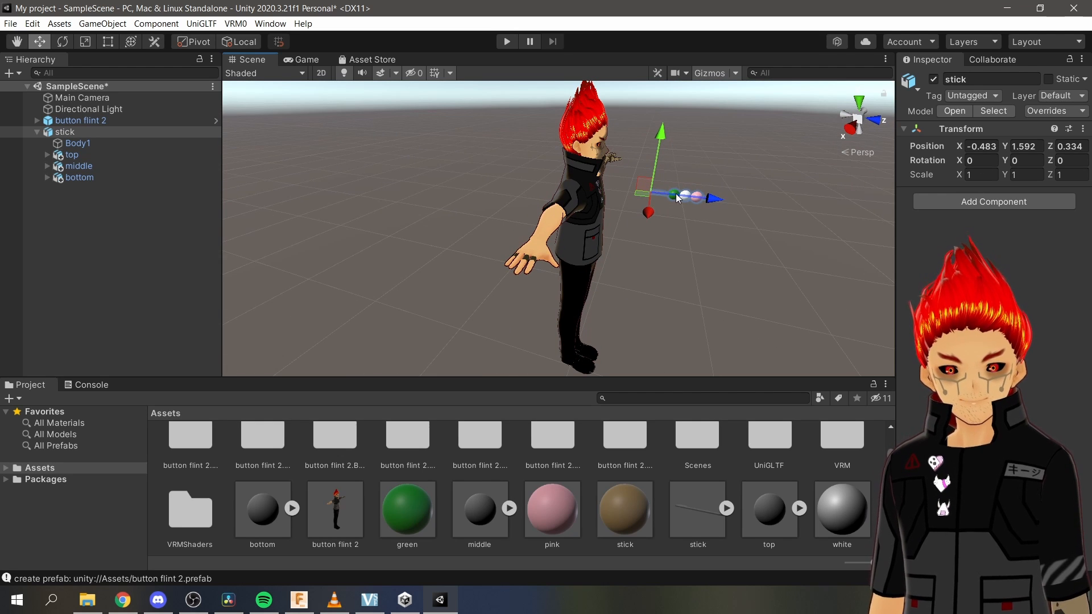
left_click_drag(645, 201, 546, 184)
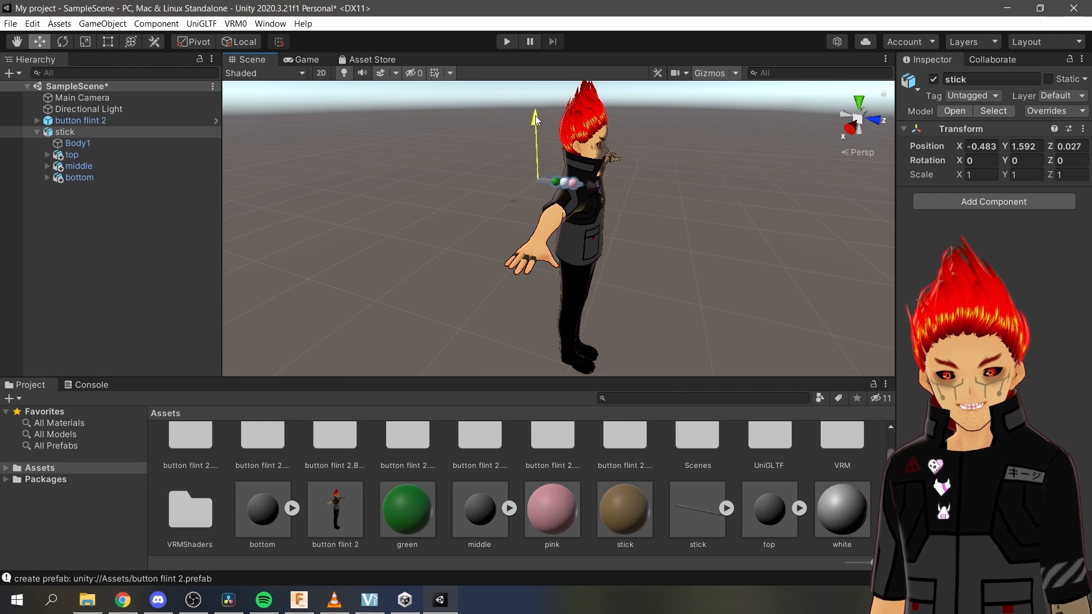
left_click_drag(535, 115, 649, 285)
Position the stick at the avatar's right hand, at about X -0.378, Y 1.395, Z 0.081.
right_click_drag(650, 286, 561, 357)
left_click_drag(503, 358, 469, 369)
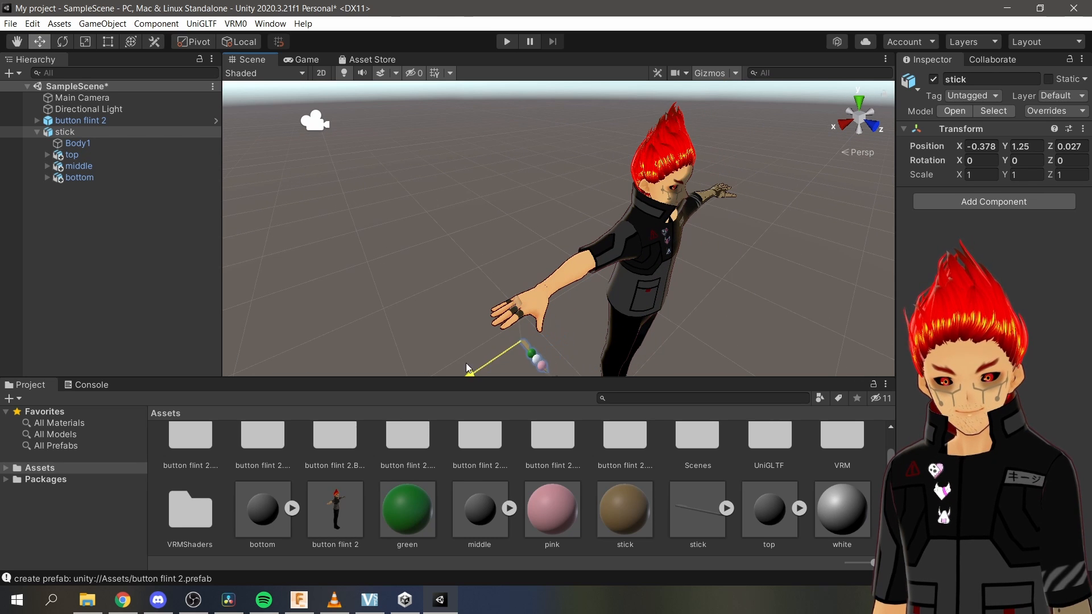
left_click_drag(520, 298, 527, 260)
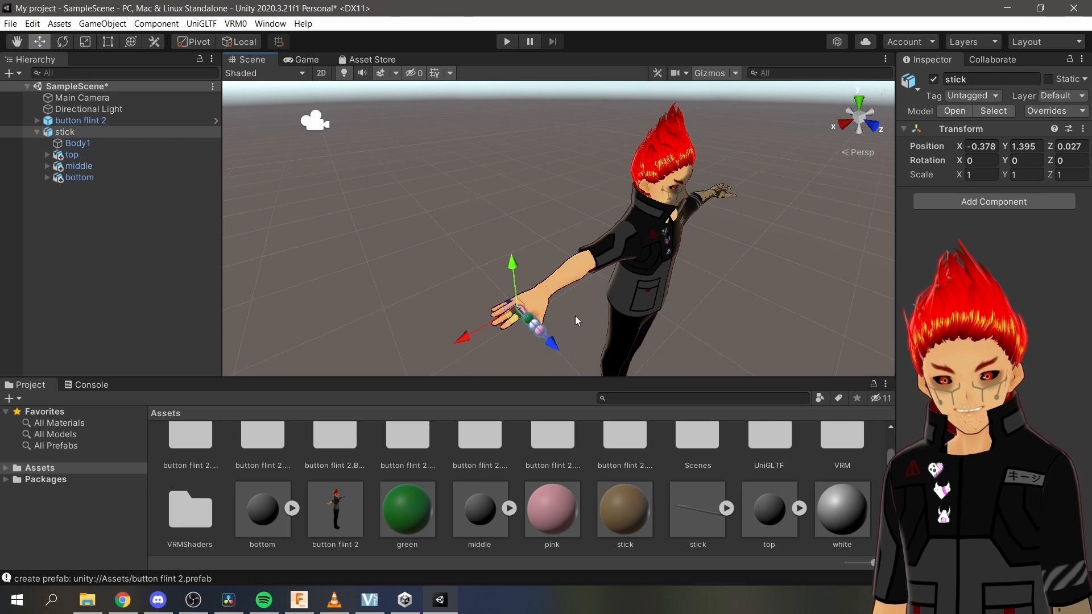
middle_click_drag(575, 316, 541, 241)
left_click_drag(540, 242, 548, 250)
left_click(451, 244)
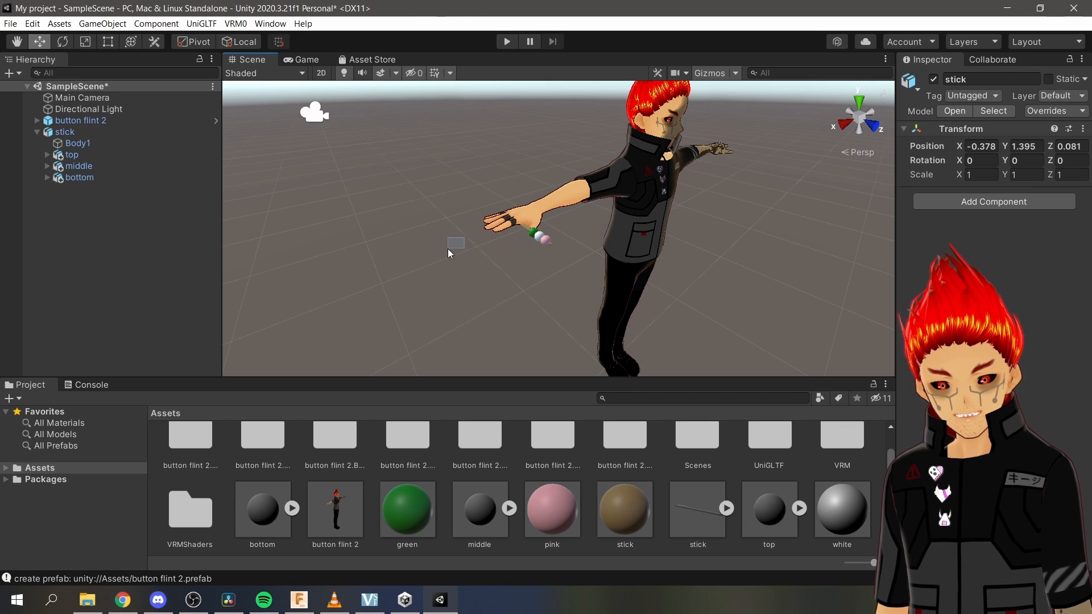
left_click(507, 244)
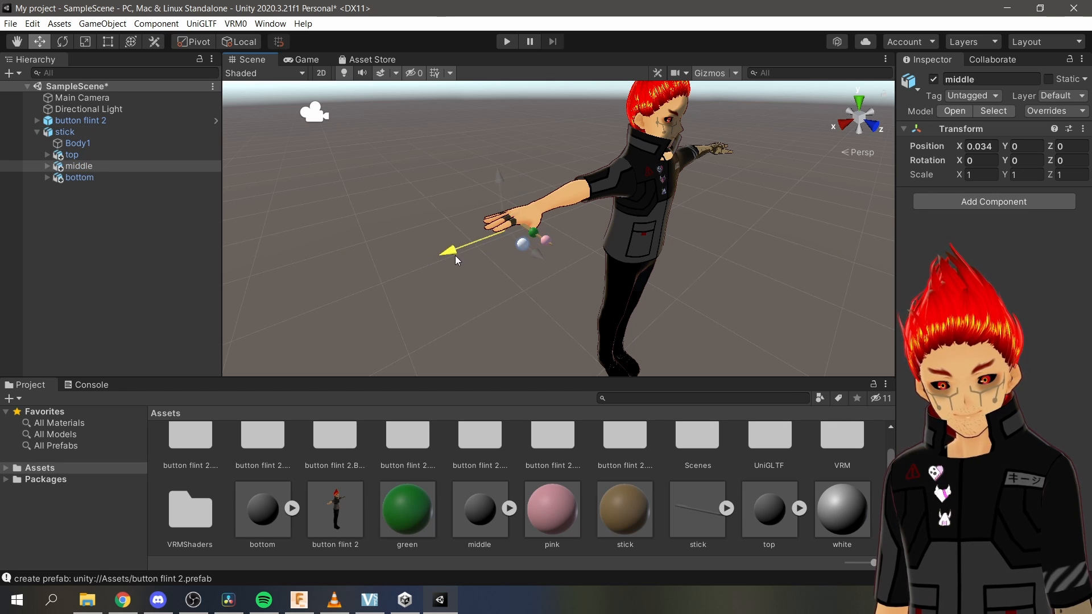
middle_click_drag(561, 287, 512, 290)
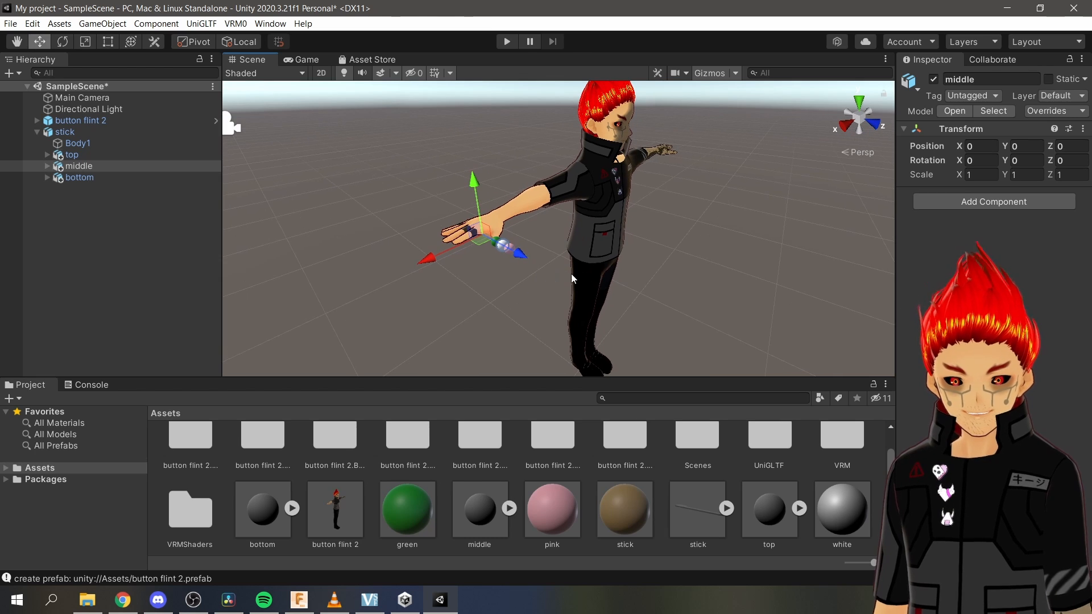
Reselect the stick parent object and slide it along the hand to the fingers, at about X -0.326, Z 0.046.
left_click(111, 132)
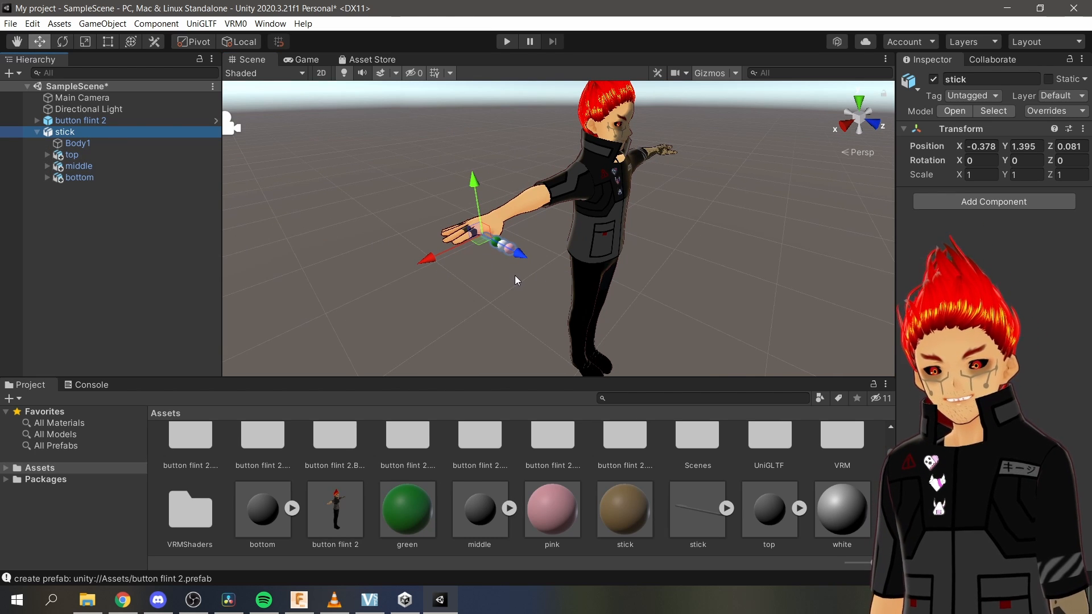
left_click_drag(514, 275, 614, 295, "alt")
middle_click_drag(615, 294, 560, 295)
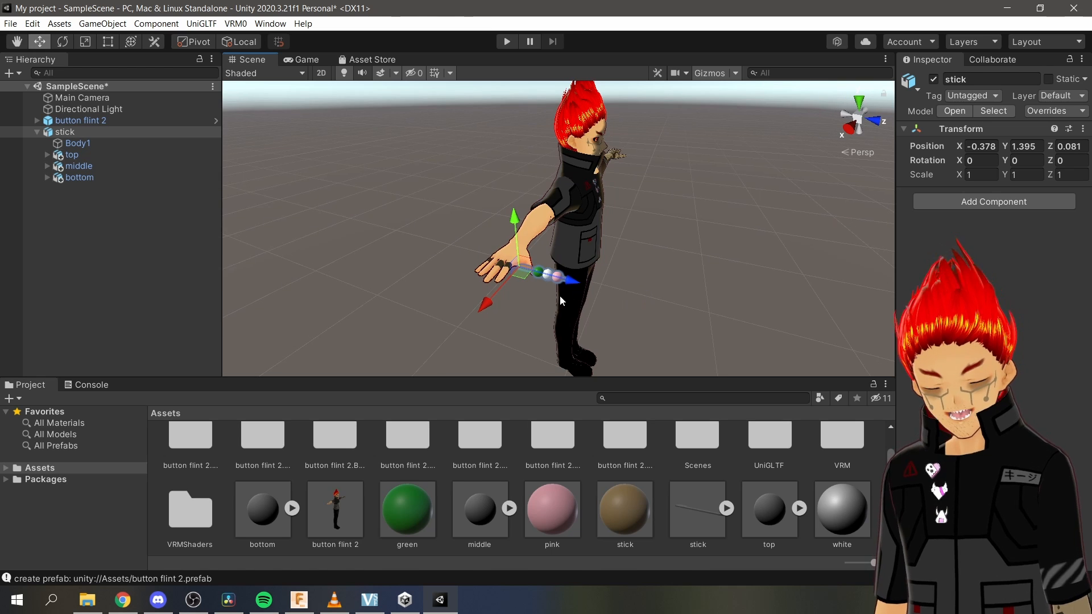
right_click_drag(551, 289, 593, 399, "alt")
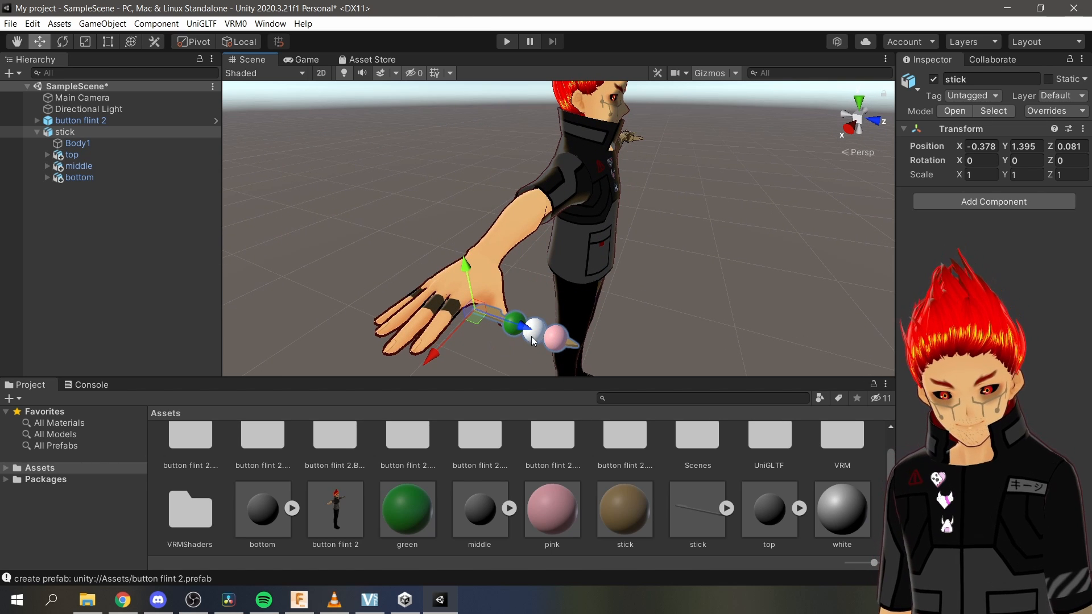
left_click_drag(523, 328, 508, 323)
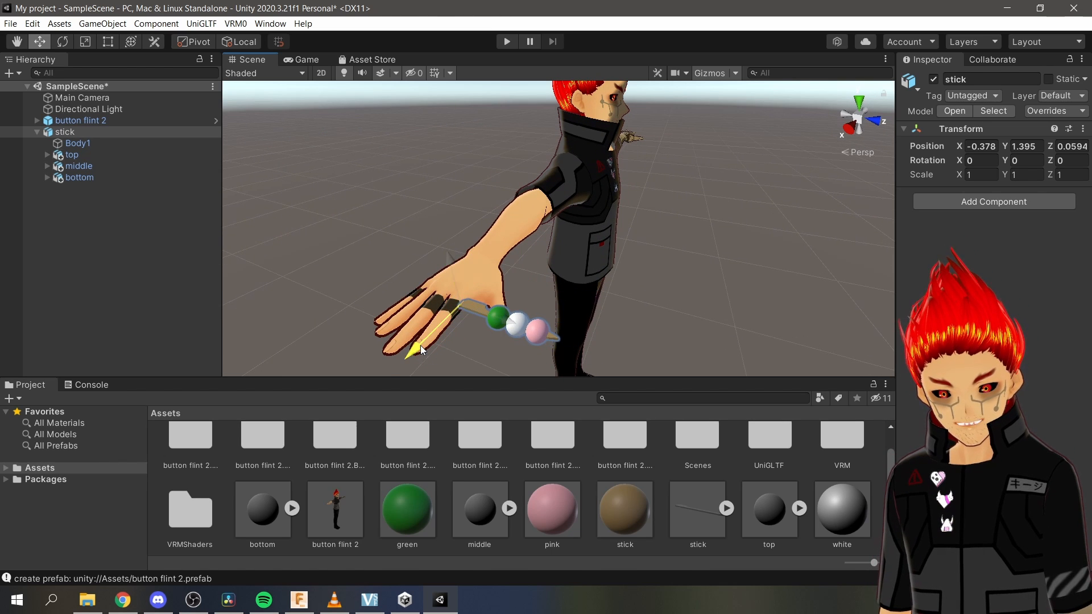
left_click_drag(421, 346, 391, 394)
middle_click_drag(595, 305, 595, 288)
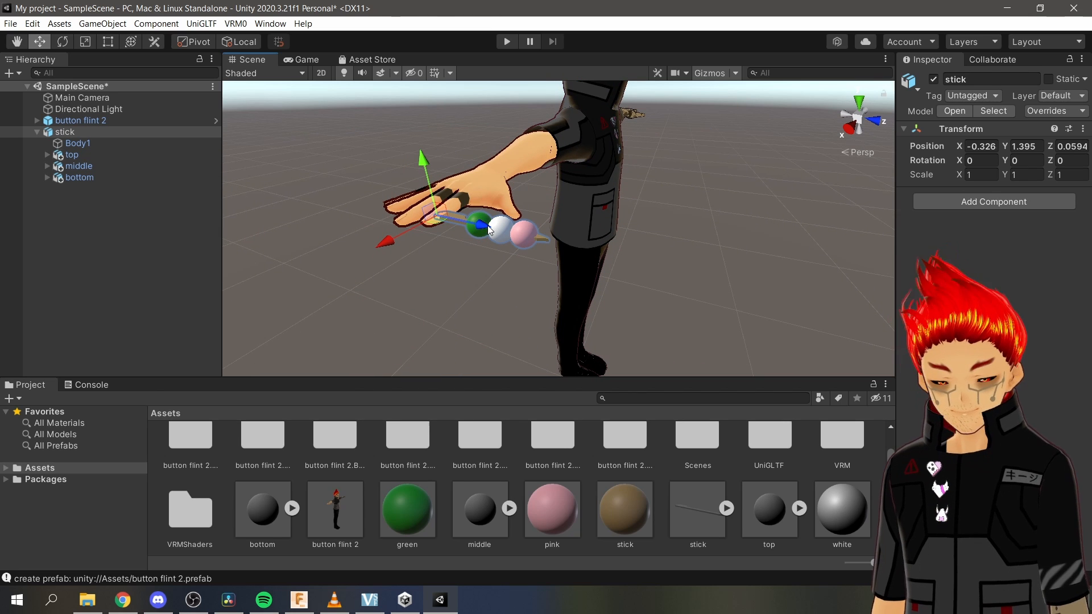
left_click_drag(481, 231, 471, 226)
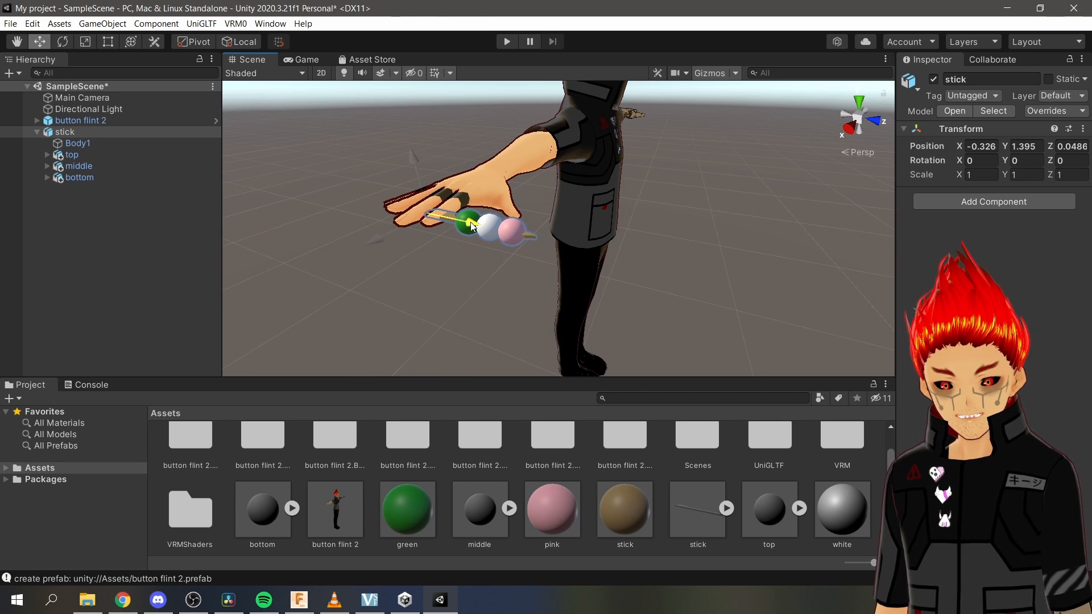
Lower the stick just beneath the avatar's fingers, to about Y 1.3796.
middle_click_drag(466, 242, 493, 270)
right_click_drag(512, 269, 639, 305)
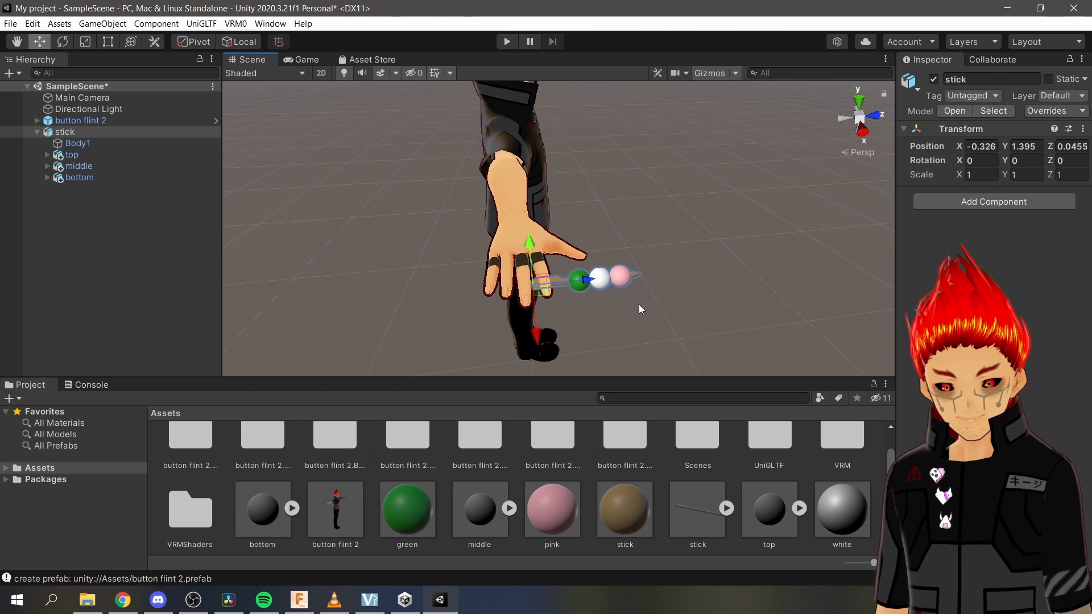
middle_click_drag(639, 305, 630, 300)
left_click_drag(466, 228, 466, 236)
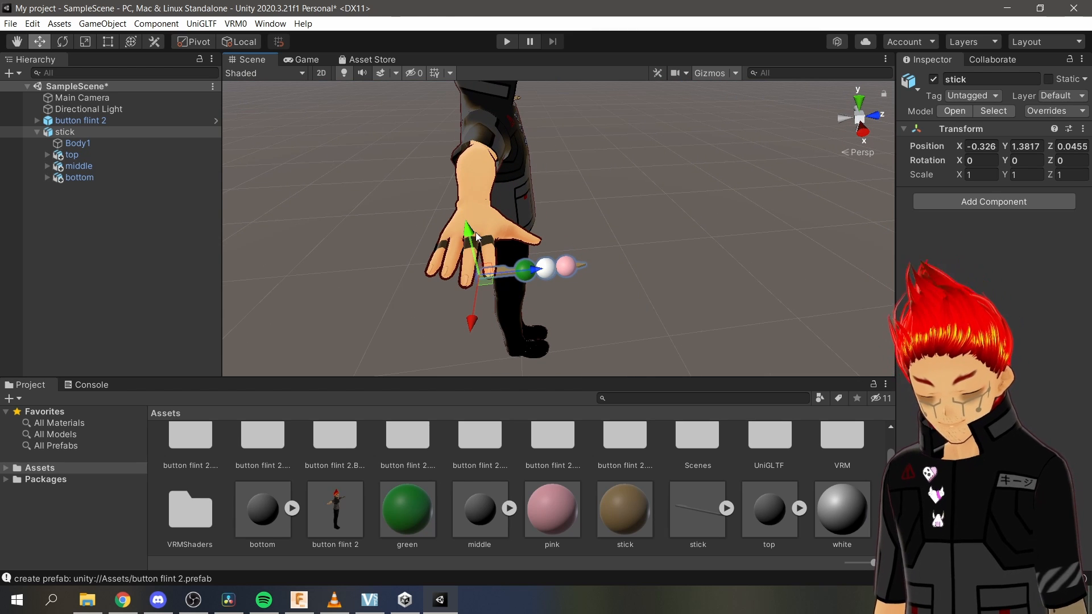
right_click_drag(604, 337, 596, 317)
scroll(612, 315, "up", 3)
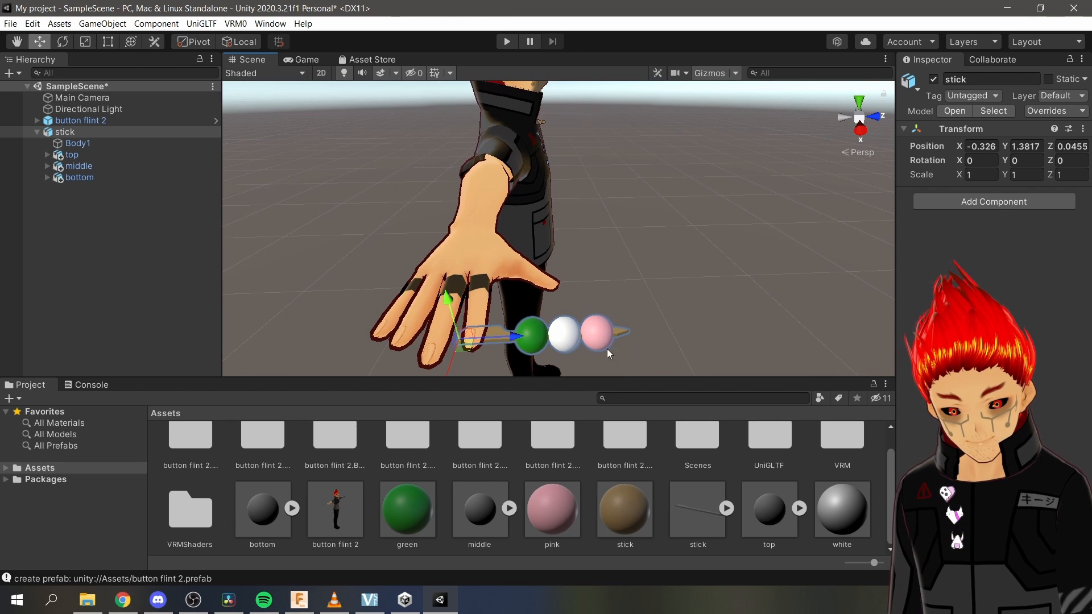
left_click_drag(453, 303, 443, 304)
Raise the stick slightly against the underside of the fingers, to about Y 1.382, and deselect it.
right_click_drag(715, 334, 676, 320)
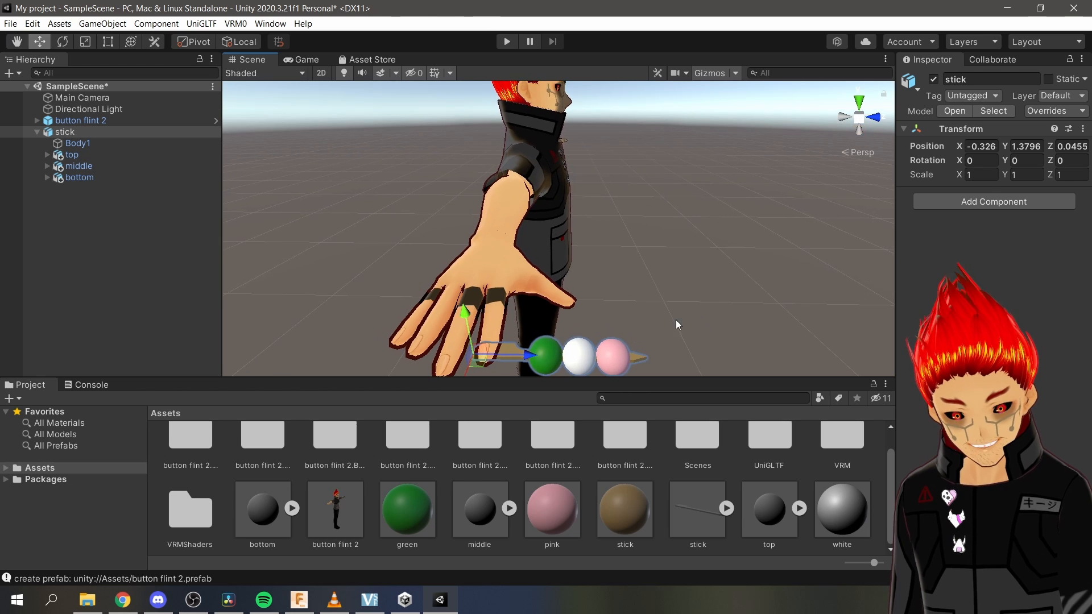
middle_click_drag(676, 319, 651, 301)
middle_click_drag(368, 254, 382, 259)
left_click_drag(429, 142, 424, 141)
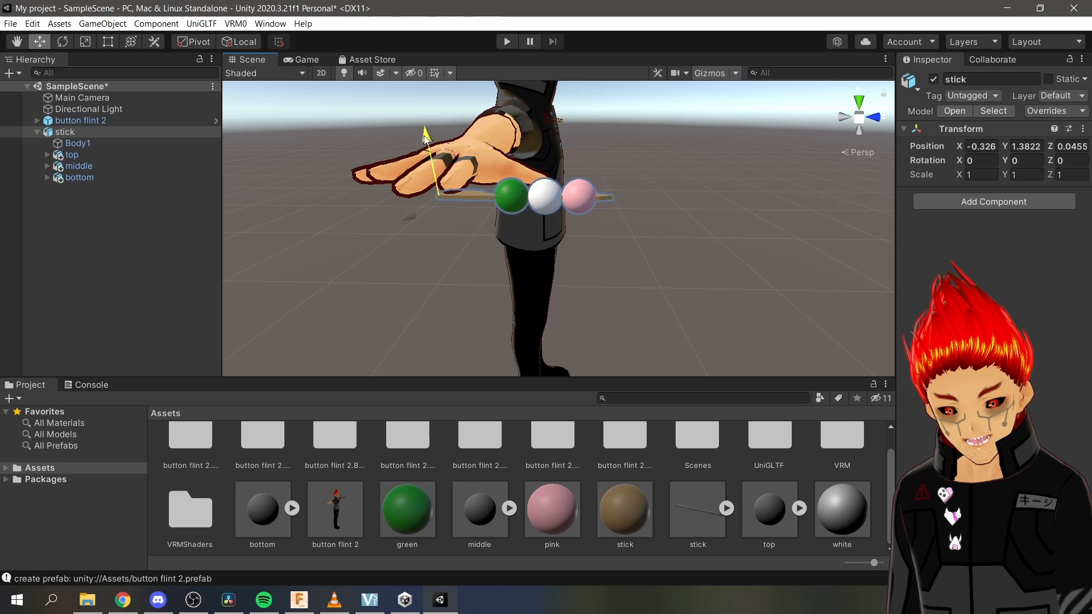
left_click(702, 249)
middle_click_drag(681, 248, 686, 260)
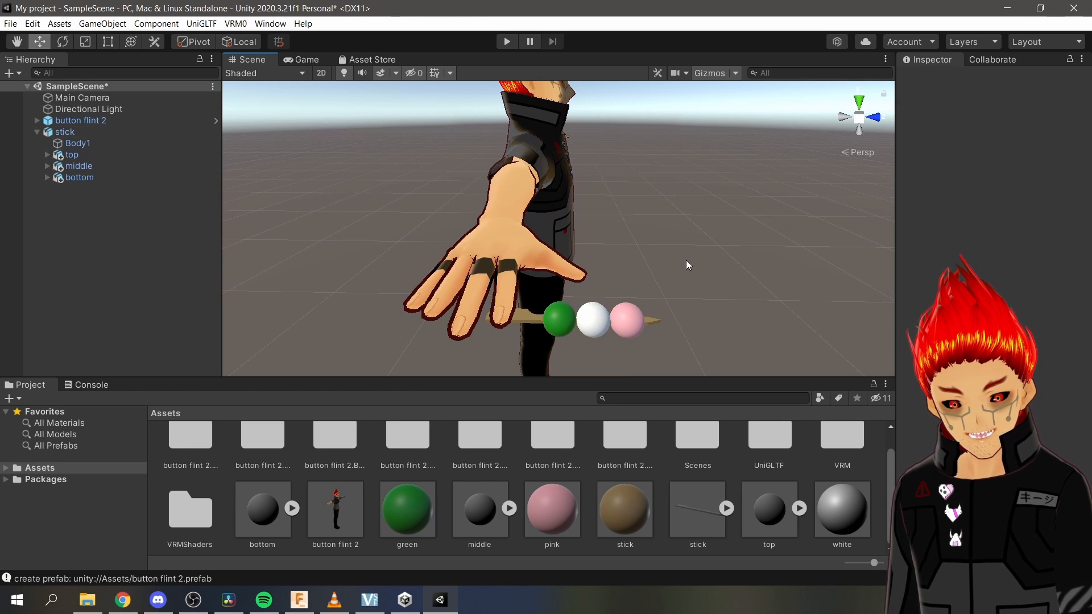
Shift the stick slightly back along the Z axis under the avatar's fingers, to about Z 0.0417, and deselect it.
left_click(518, 316)
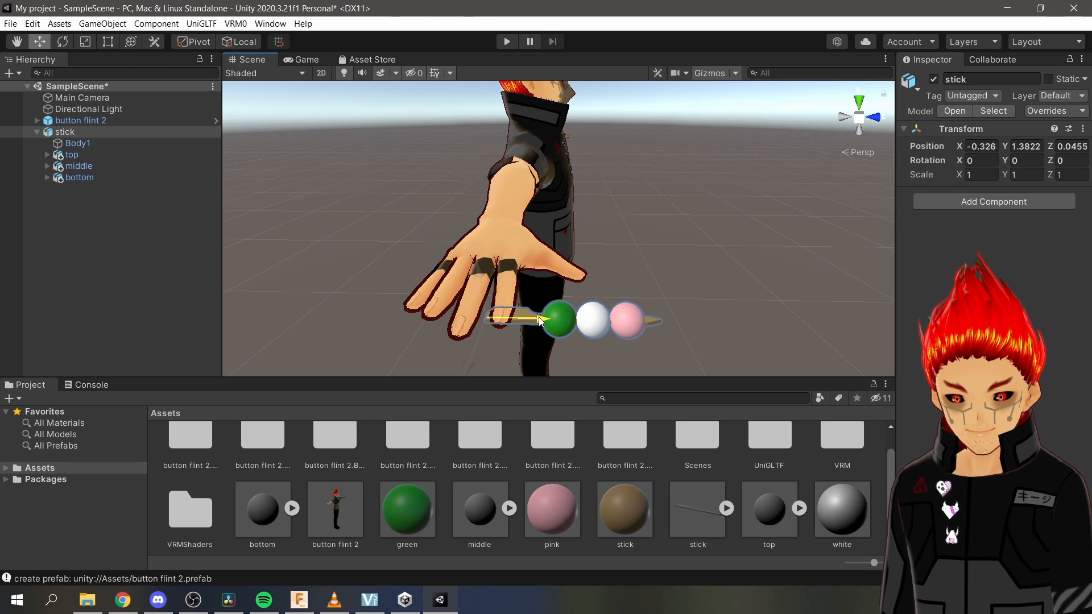
left_click_drag(540, 319, 535, 320)
left_click(735, 316)
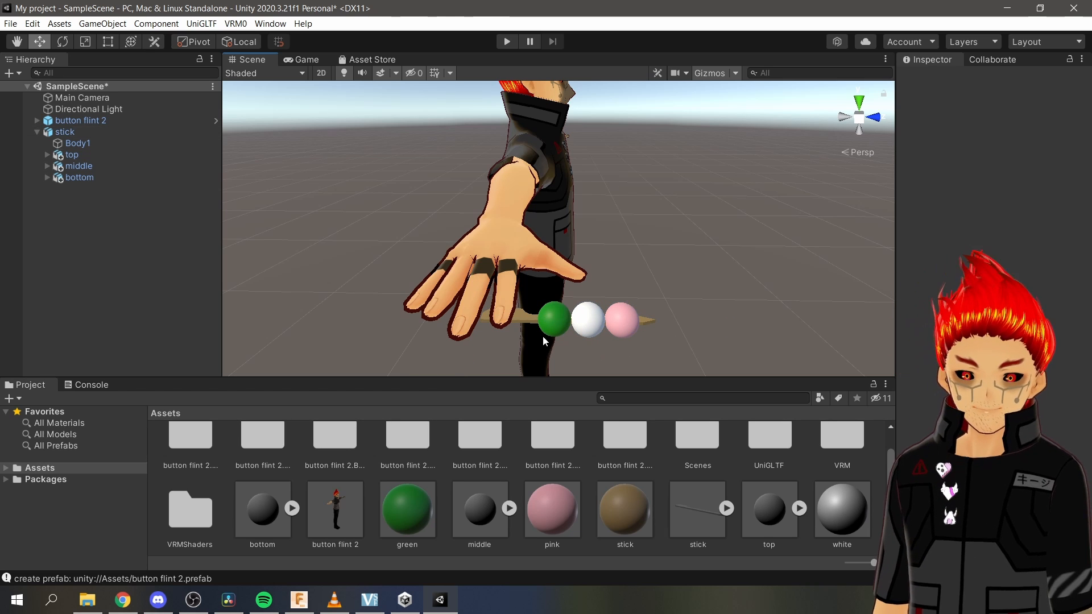
Duplicate the stick parent object together with its spheres.
middle_click_drag(734, 285, 709, 280)
right_click_drag(709, 280, 572, 198)
mouse_move(572, 198)
middle_mouse_down()
mouse_move(516, 198)
mouse_move(579, 214)
mouse_move(554, 201)
middle_mouse_up()
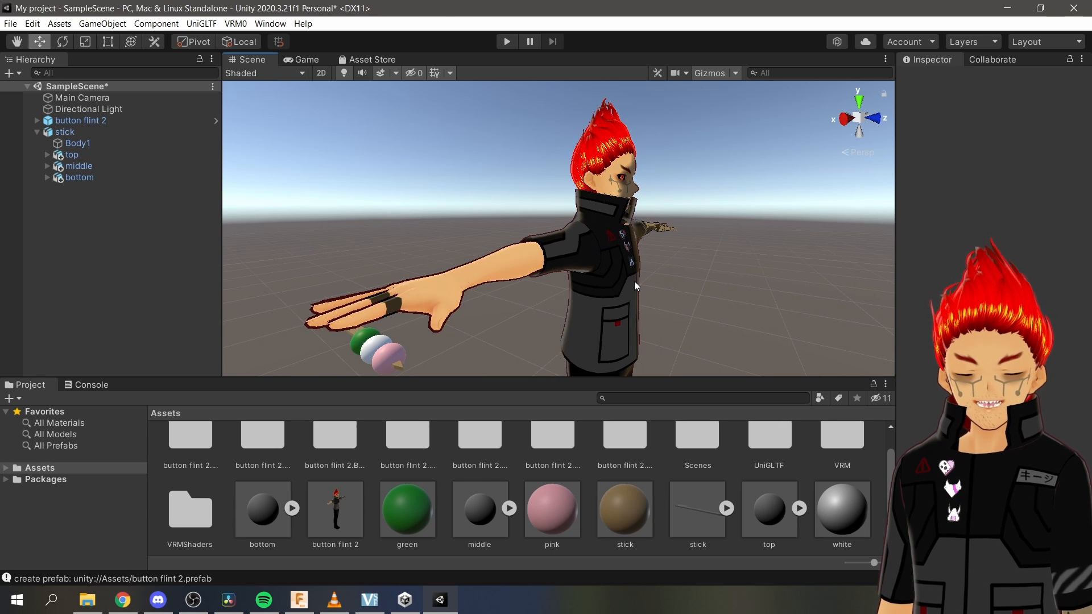
left_click(373, 350)
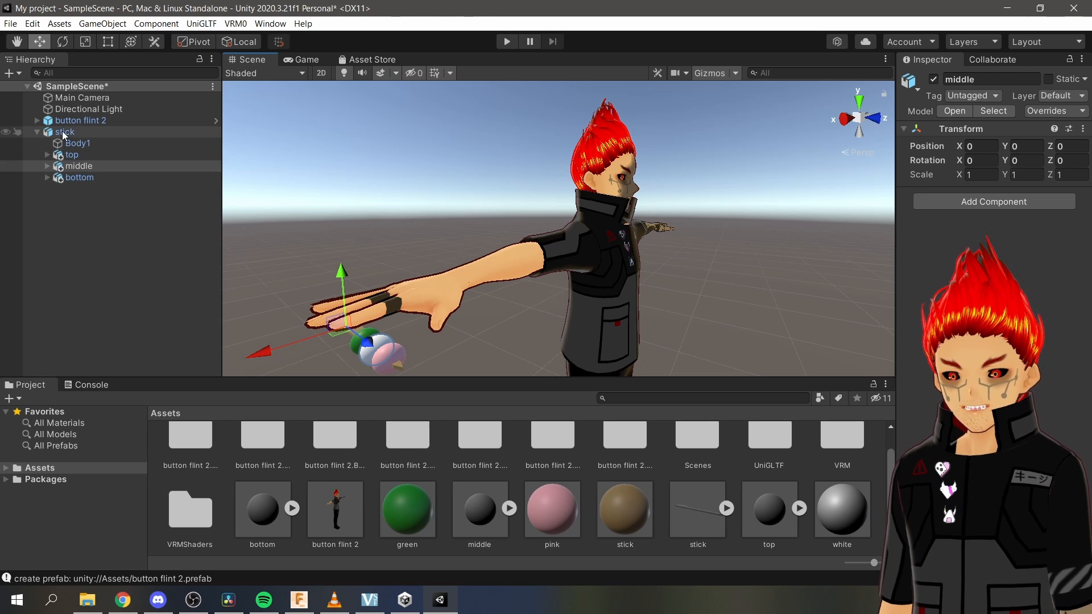
right_click(63, 131)
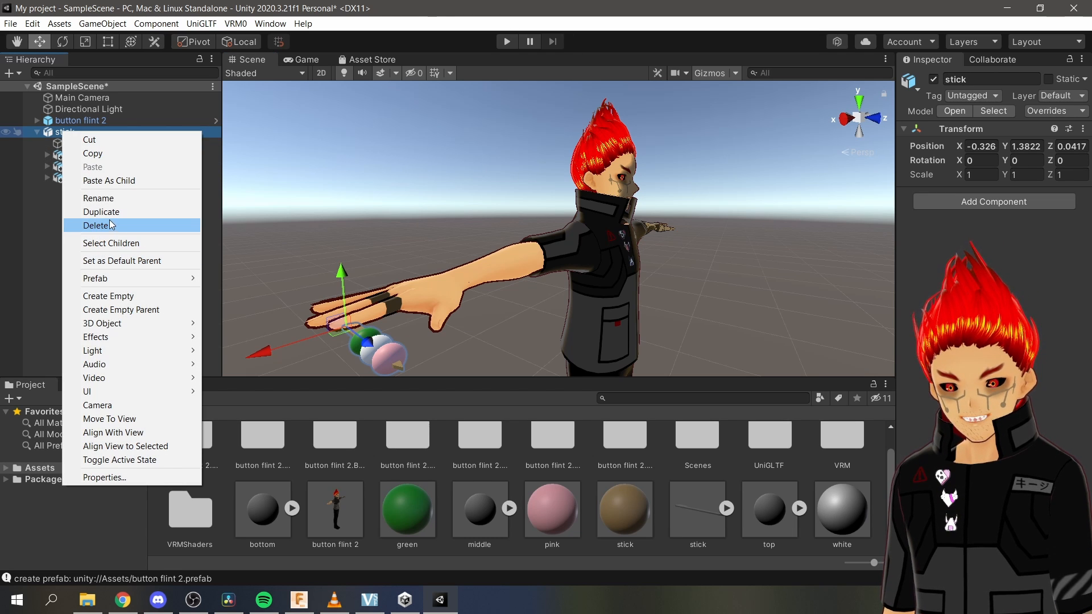
left_click(113, 212)
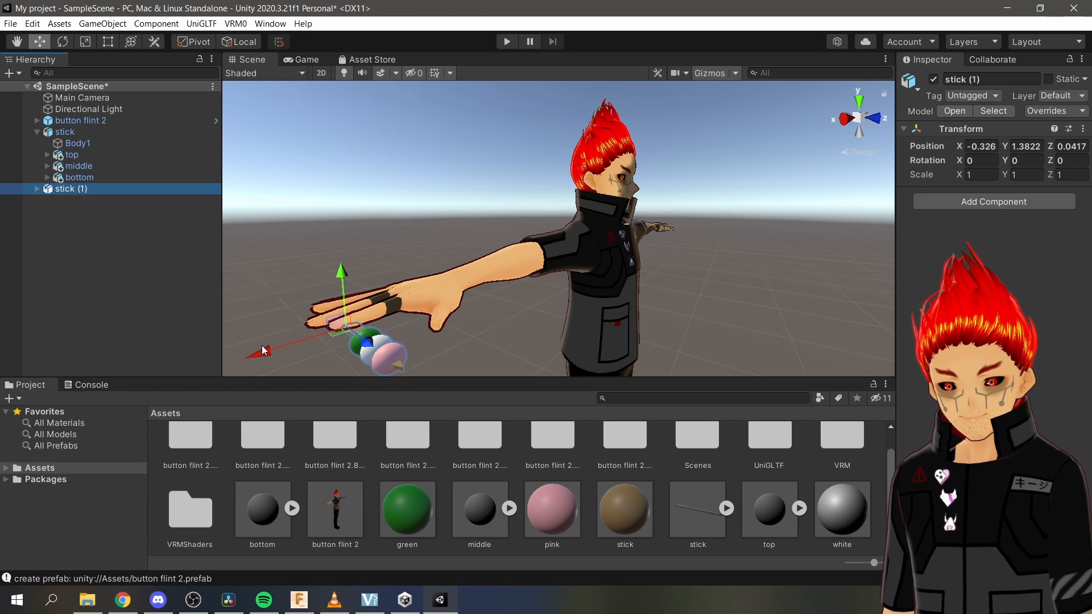
Move the duplicate stick along the X axis to the avatar's other hand, under the fingers at about X -1.826.
left_click_drag(264, 350, 654, 262)
middle_click_drag(667, 258, 612, 230)
scroll(628, 316, "down", 4)
scroll(627, 316, "up", 1)
scroll(624, 311, "down", 1)
scroll(624, 312, "up", 1)
right_click_drag(624, 310, 530, 275)
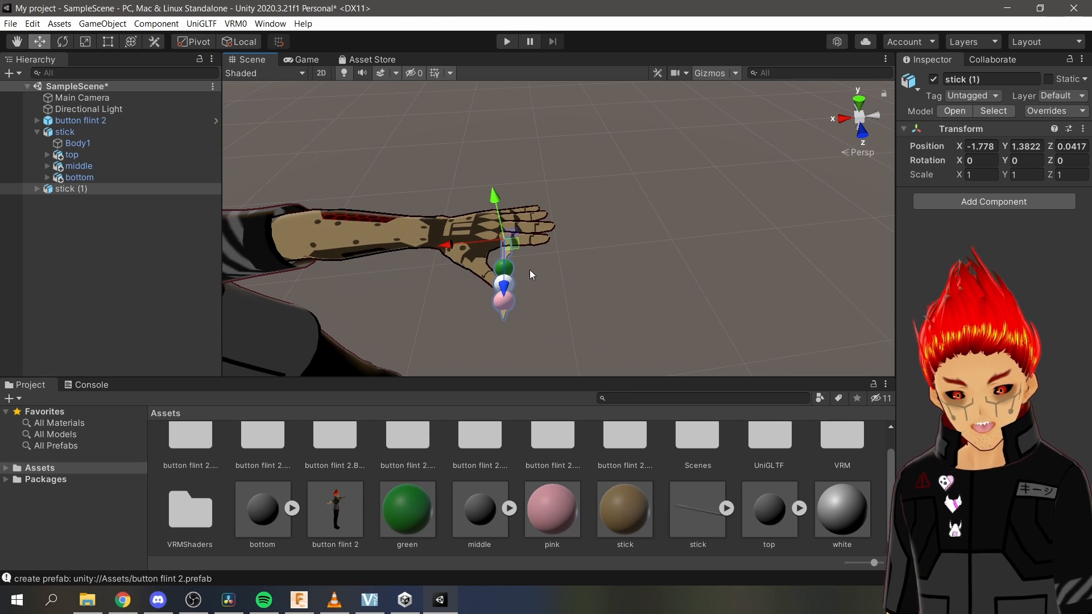
left_click_drag(448, 244, 480, 251)
Rotate the duplicate stick at the left hand to -180 degrees about the Z axis.
right_click_drag(650, 244, 564, 225)
middle_click_drag(564, 225, 562, 260)
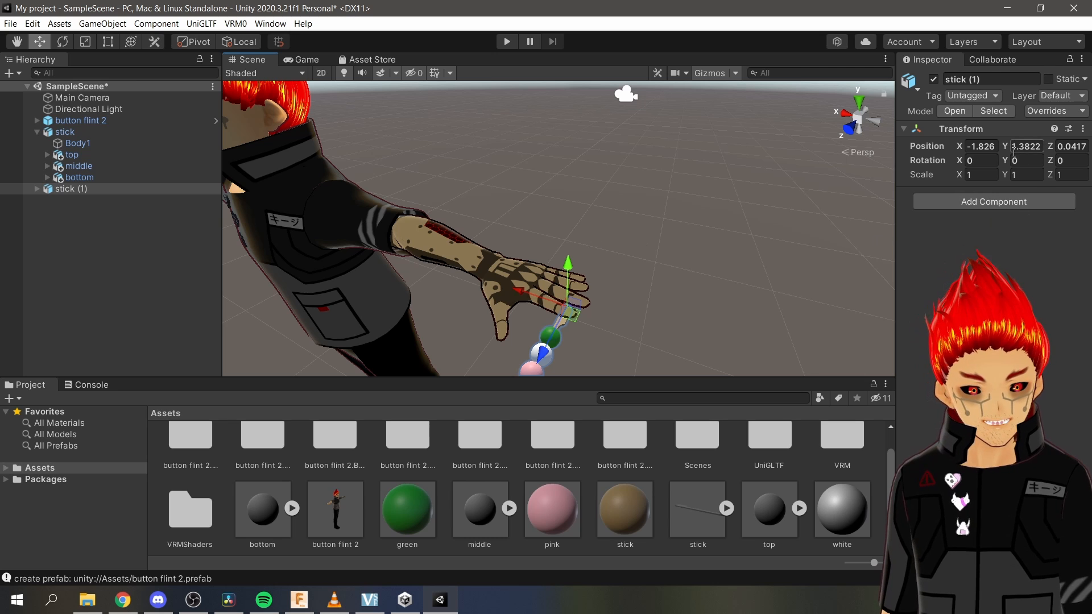
left_click(62, 41)
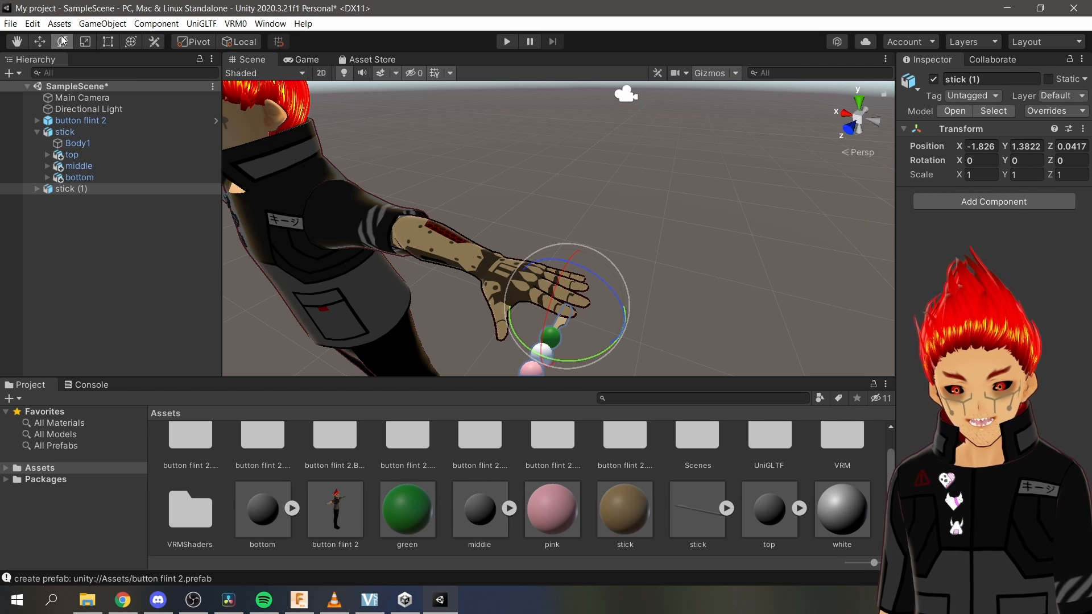
left_click_drag(602, 286, 543, 260)
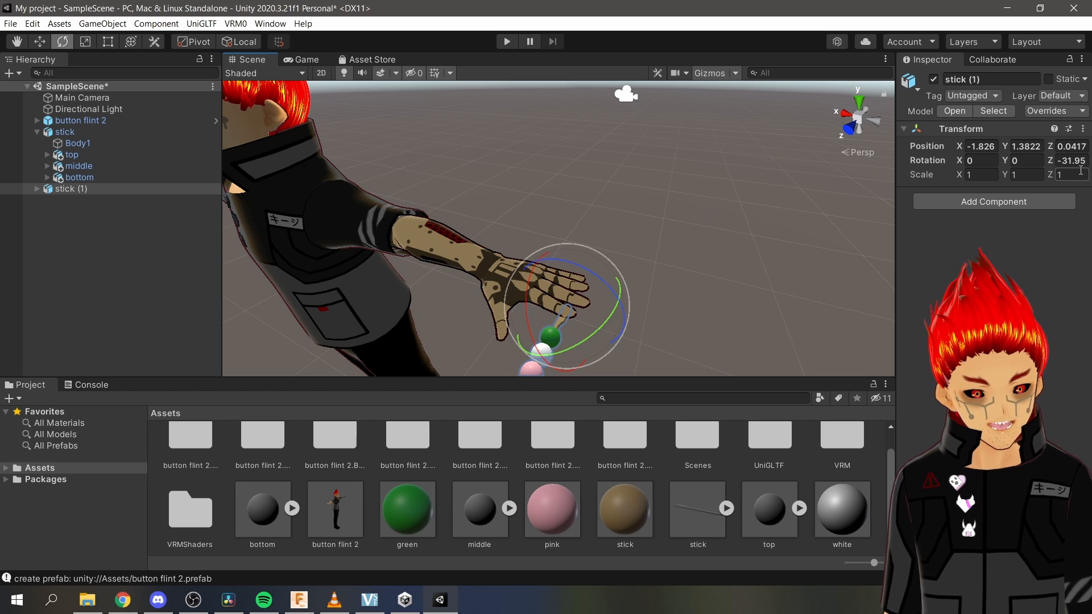
type("-180")
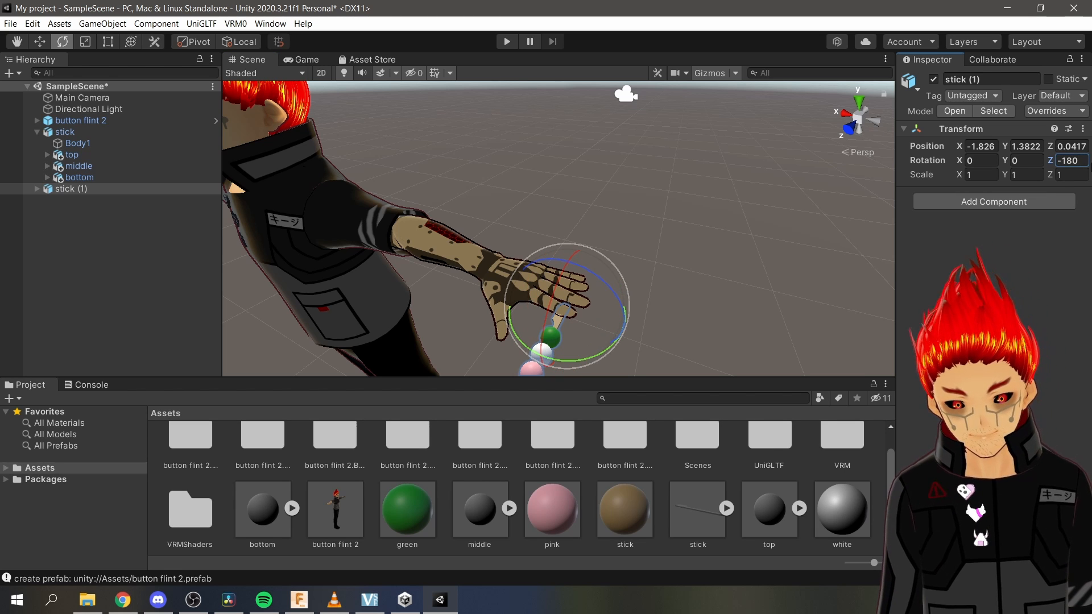
left_click(731, 279)
left_click(557, 323)
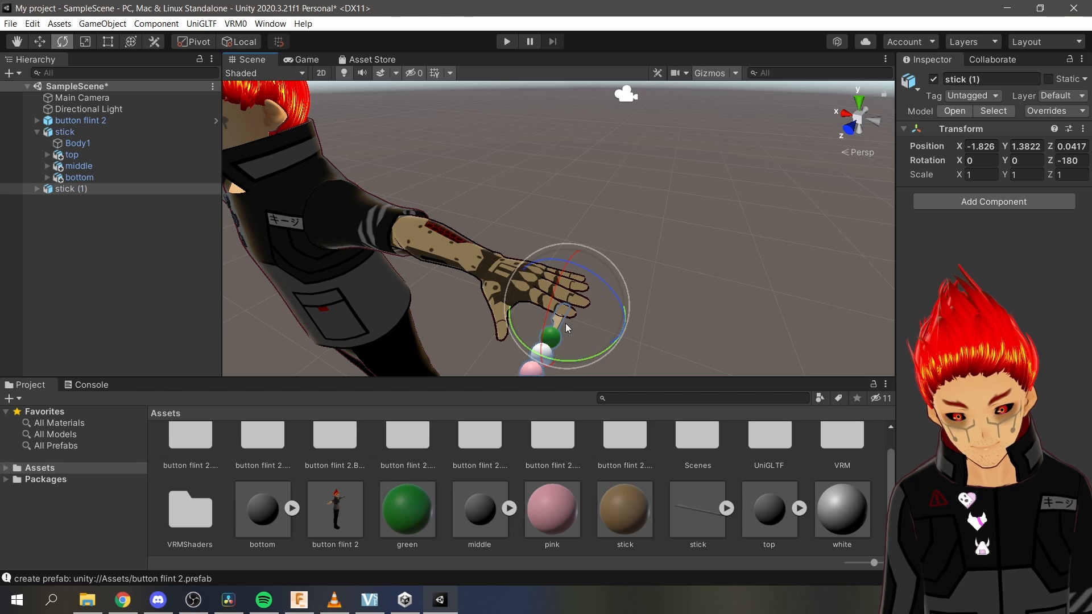
Nudge the duplicate stick along the X axis against the left hand's fingers, deselect it and check both hands.
left_click(39, 41)
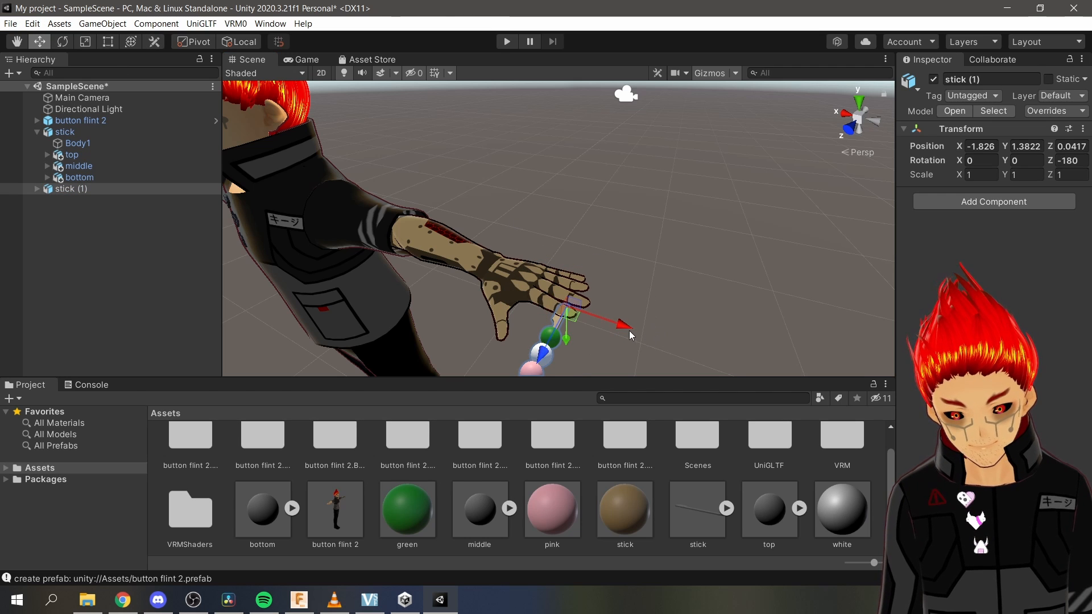
left_click_drag(630, 335, 622, 325)
left_click(784, 313)
scroll(753, 289, "down", 5)
middle_click_drag(648, 271, 760, 303)
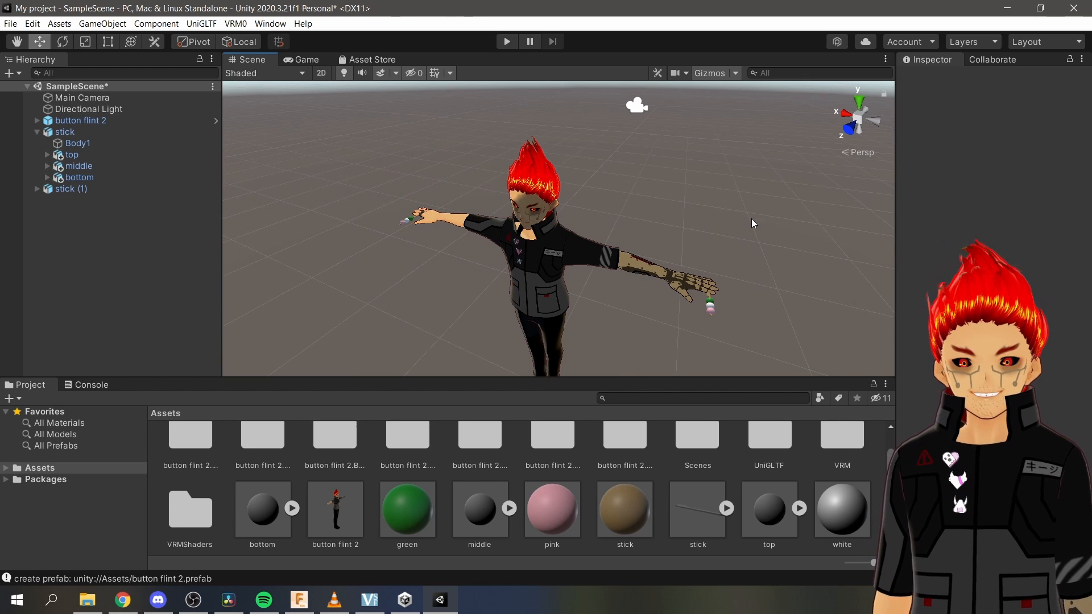
Expand the button flint 2 avatar's skeleton from Root through the hips, spine and chest to the bones under J_Bip_C_UpperChest.
left_click(88, 123)
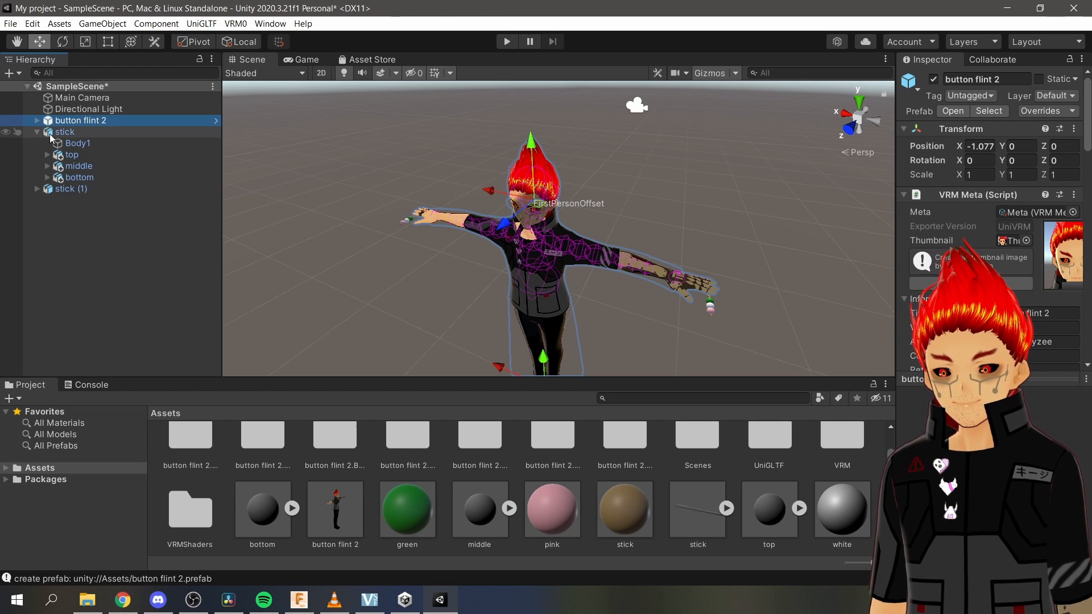
left_click(38, 121)
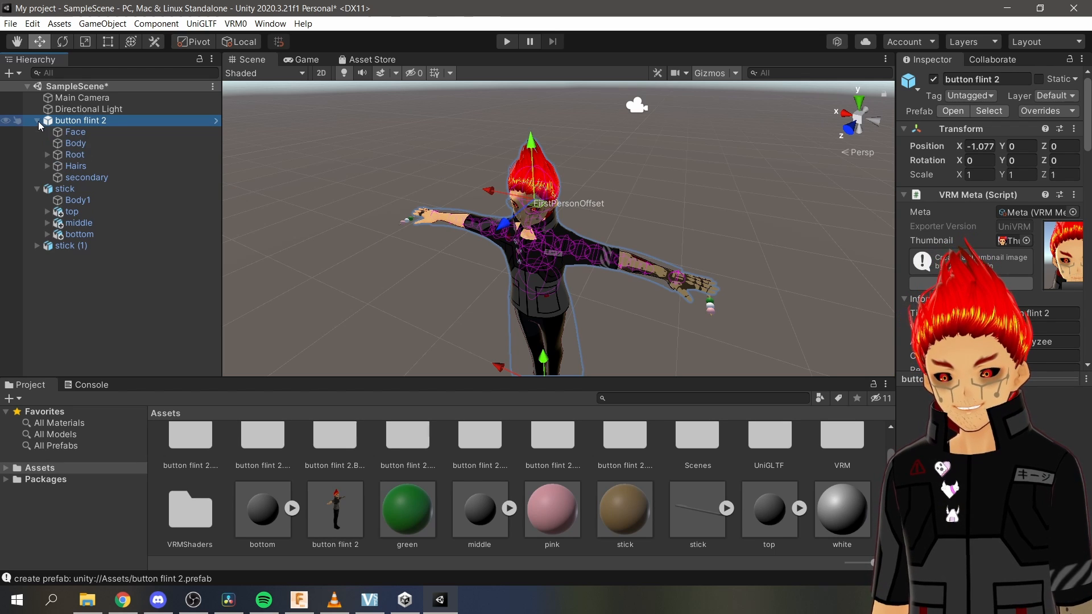
left_click(49, 156)
left_click(57, 166)
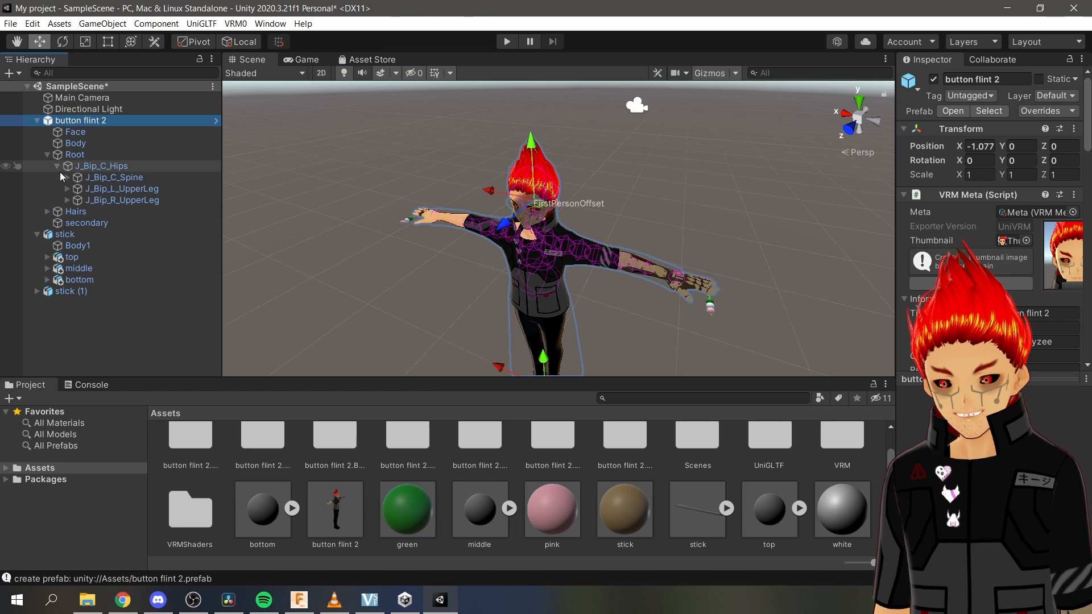
left_click(67, 177)
left_click(73, 187)
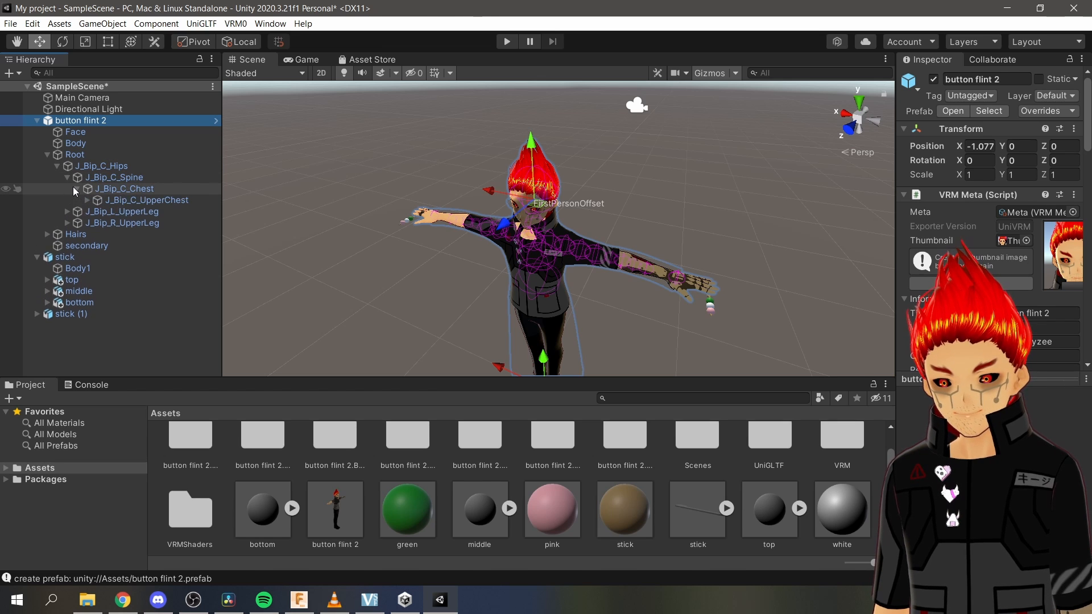
left_click(85, 200)
scroll(103, 240, "down", 1)
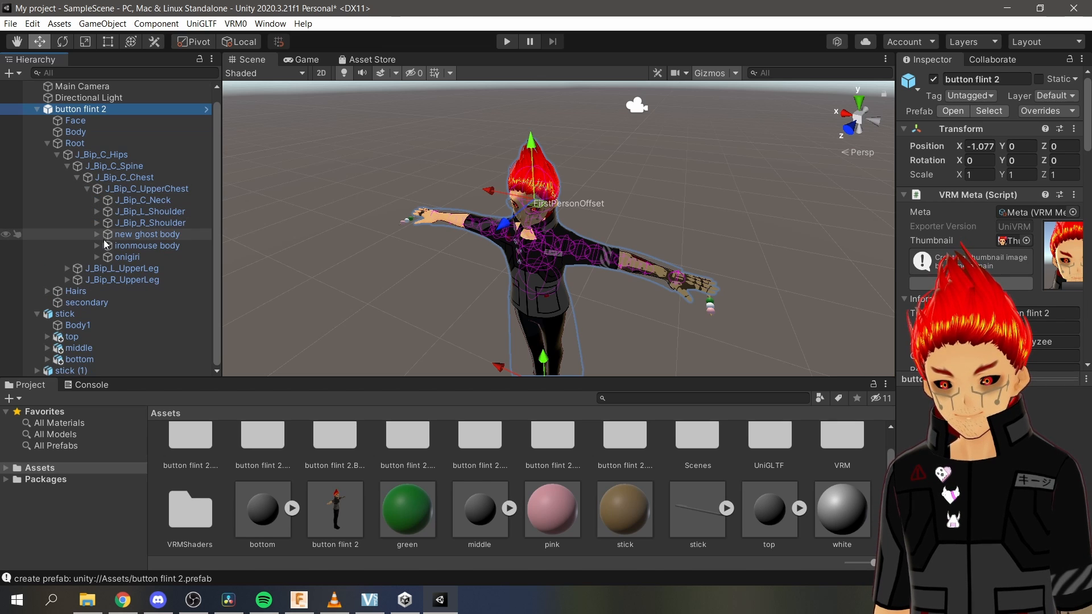
Expand the right arm from J_Bip_R_Shoulder down to the finger bones under J_Bip_R_Hand and widen the hierarchy to show their full names.
left_click(136, 238)
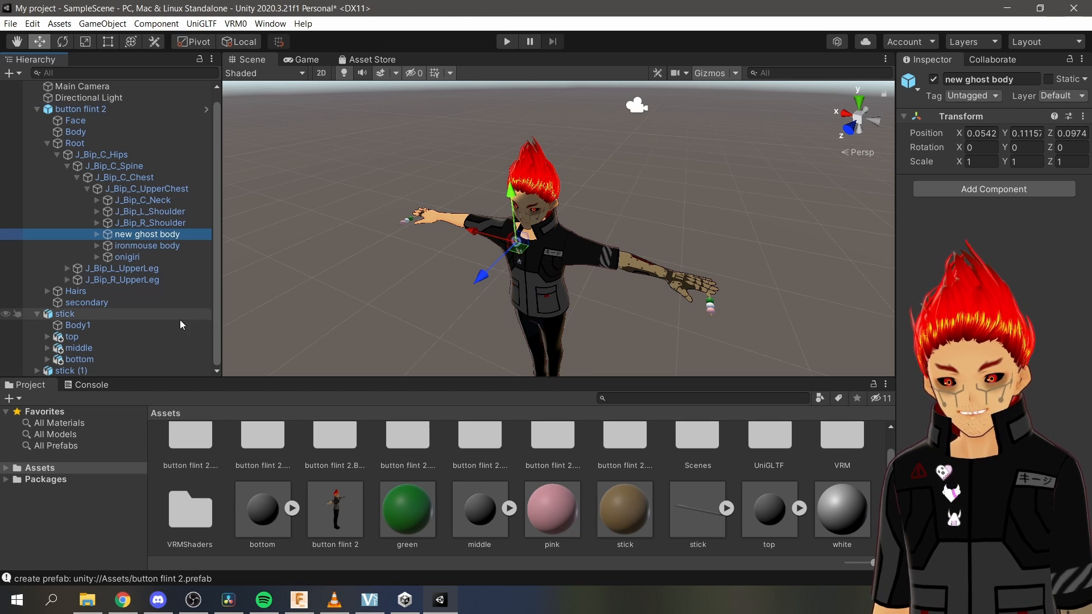
left_click(165, 223)
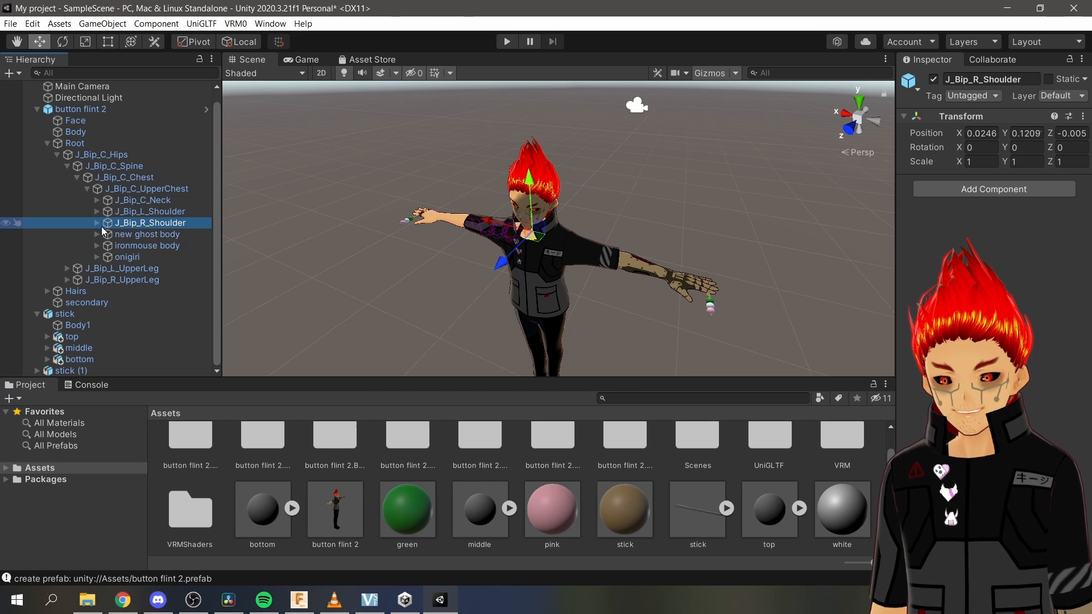
left_click(96, 223)
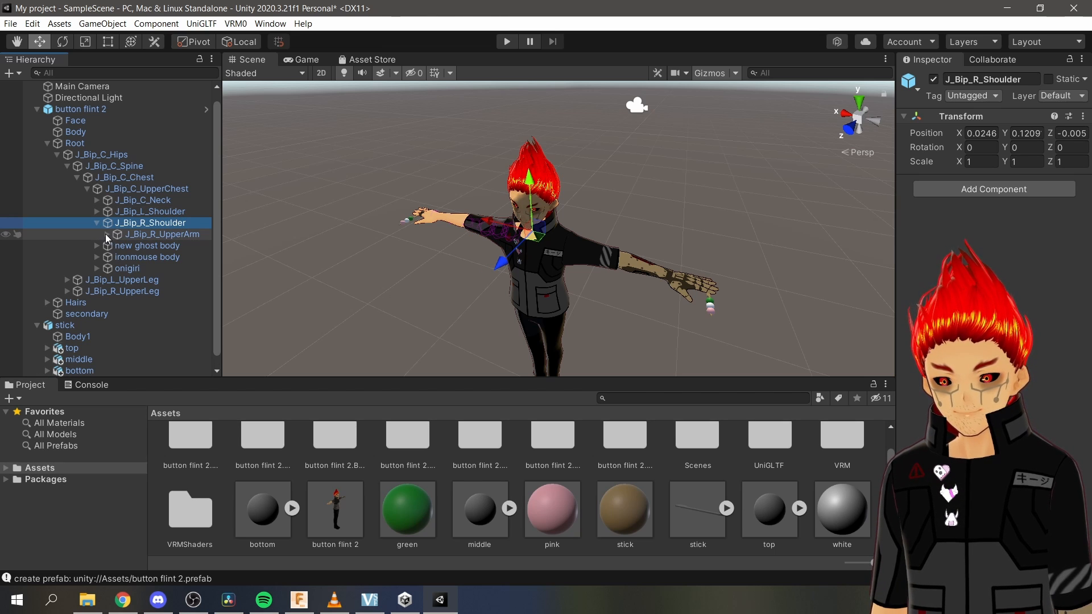
left_click(108, 234)
left_click(116, 245)
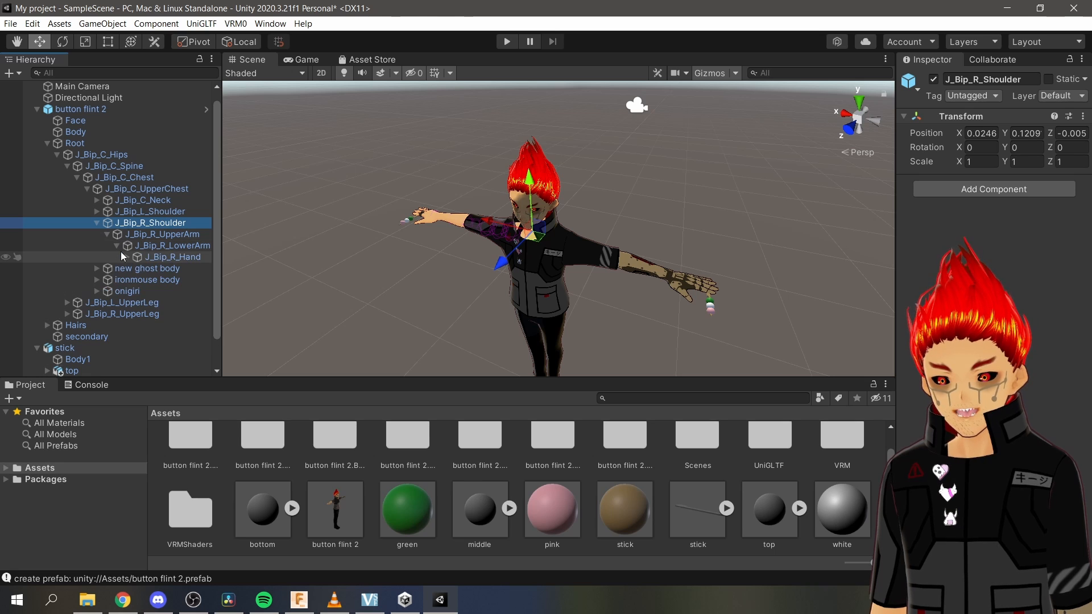
left_click(126, 257)
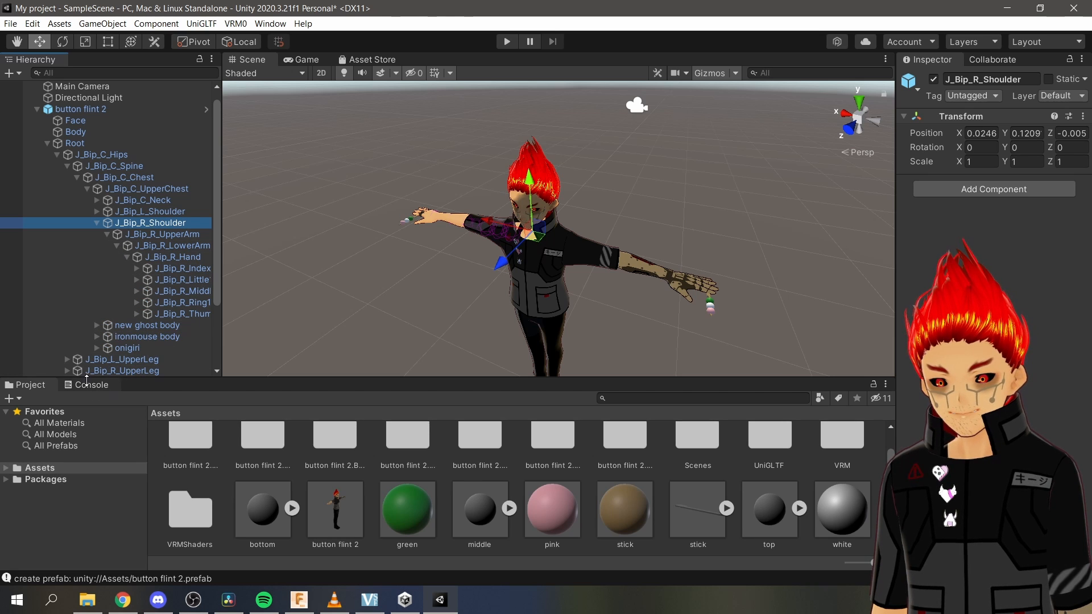
scroll(141, 317, "down", 3)
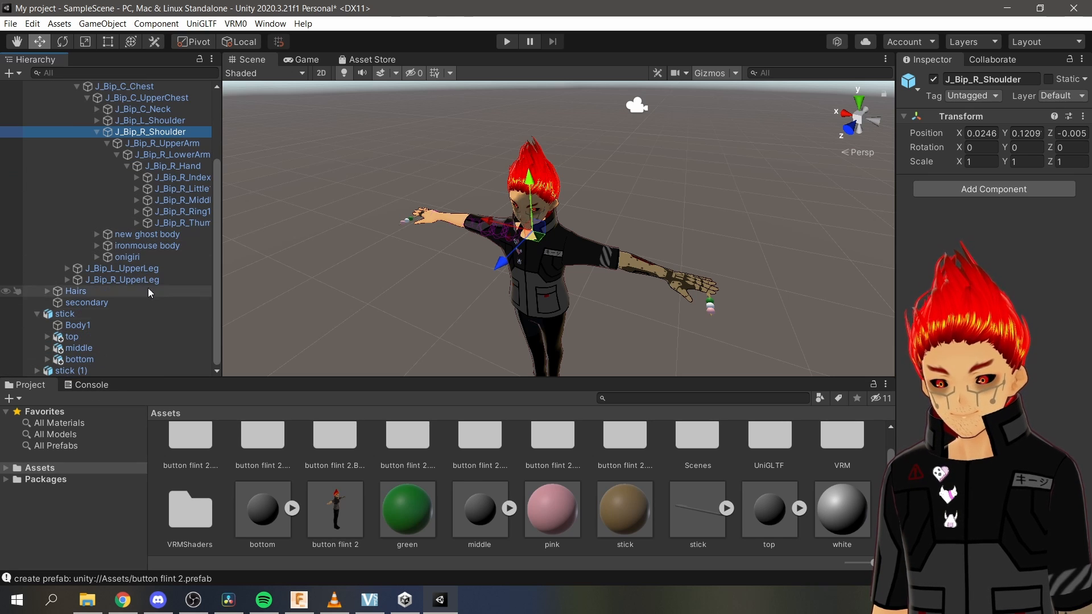
left_click_drag(222, 235, 277, 235)
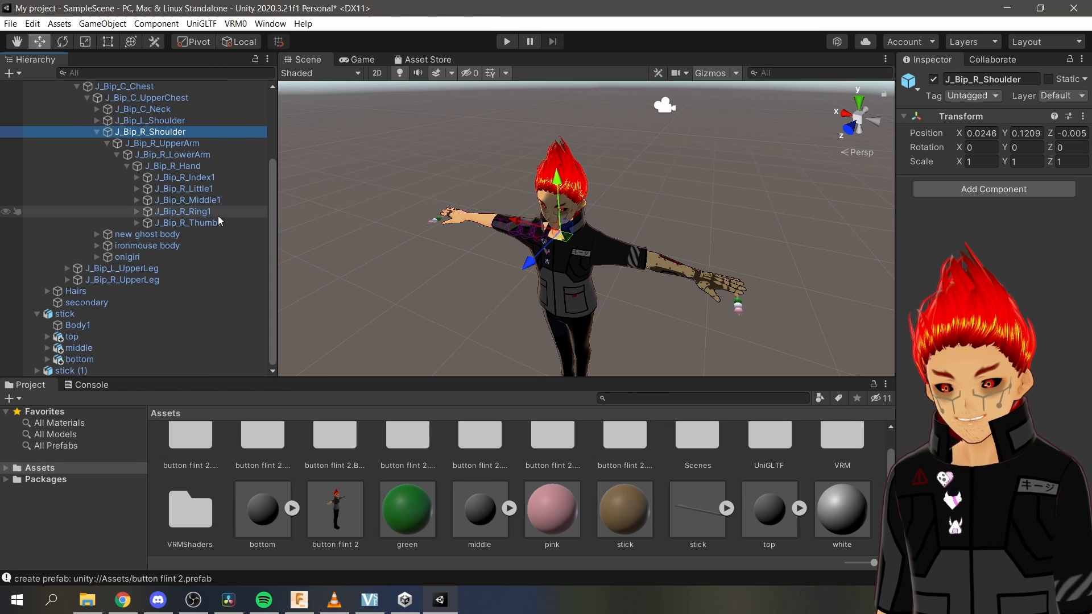
Select J_Bip_R_Index2 under J_Bip_R_Index1 and examine where this bone sits relative to the stick at the right hand.
left_click(138, 177)
left_click(157, 190)
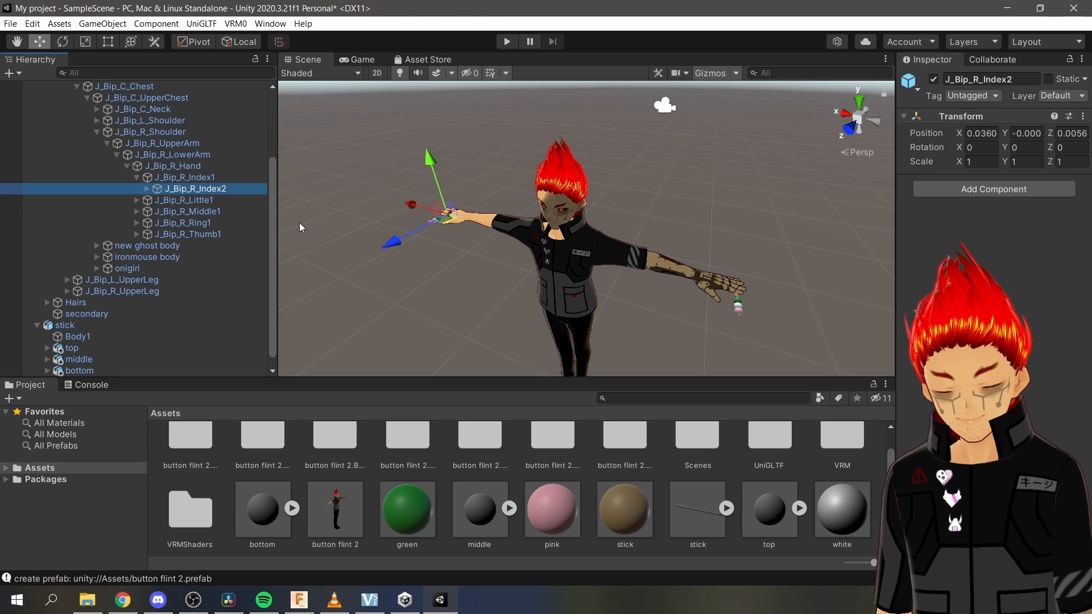
scroll(301, 225, "down", 5)
scroll(308, 229, "up", 9)
middle_click_drag(357, 194, 586, 238)
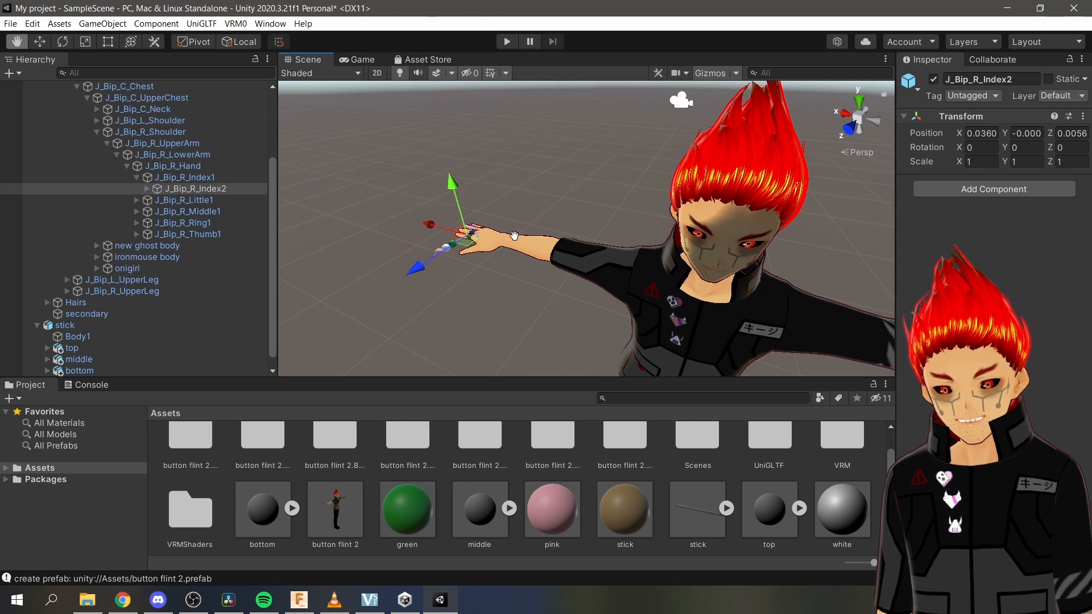
left_click_drag(589, 236, 548, 229, "alt")
right_click_drag(594, 226, 559, 270, "alt")
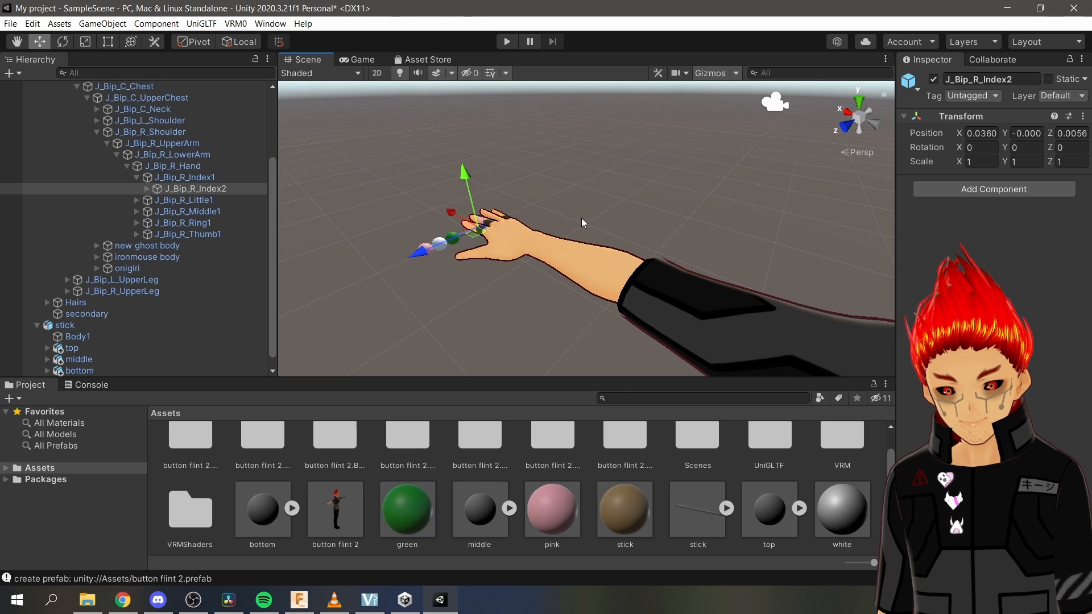
scroll(555, 240, "up", 1)
scroll(555, 240, "down", 1)
right_click_drag(548, 223, 454, 234)
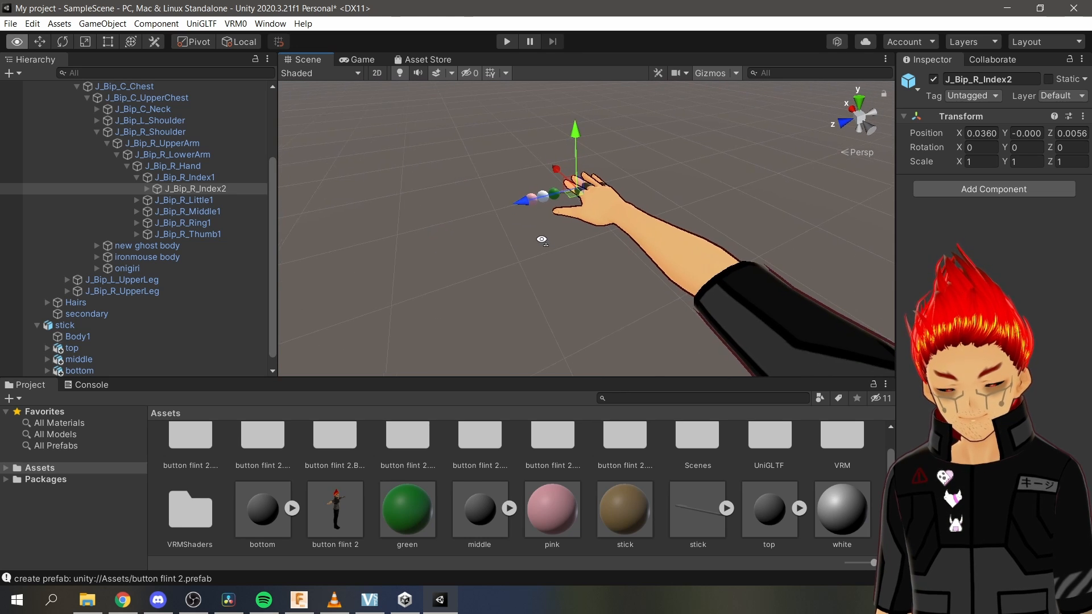
right_click_drag(585, 290, 601, 329, "alt")
middle_click_drag(547, 227, 829, 414)
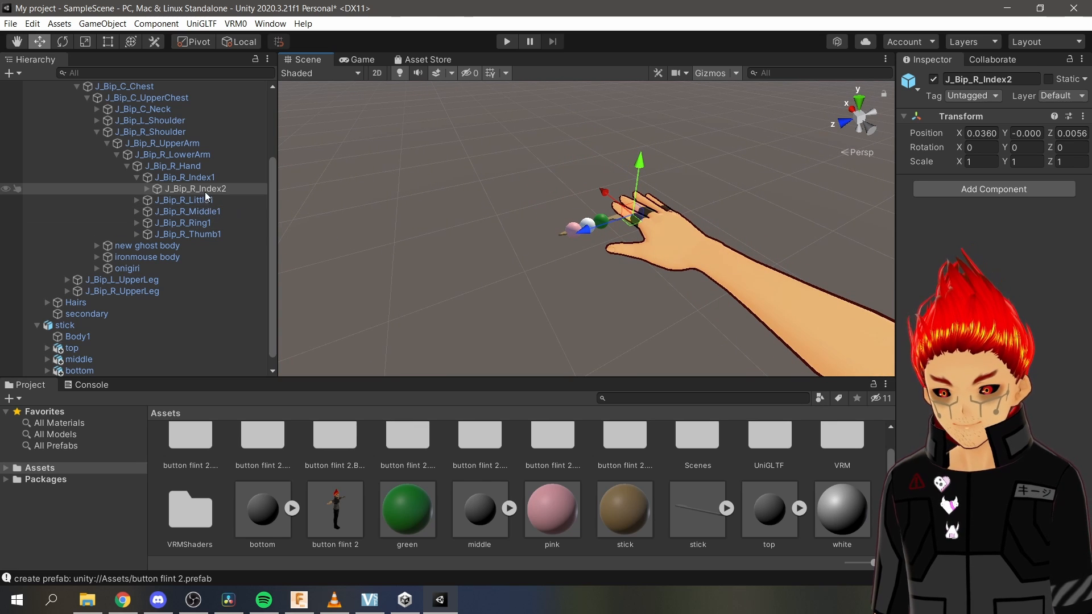
Expand the right index finger chain to its tip and select J_Bip_R_Index3_end to check its position.
left_click(149, 188)
left_click(156, 200)
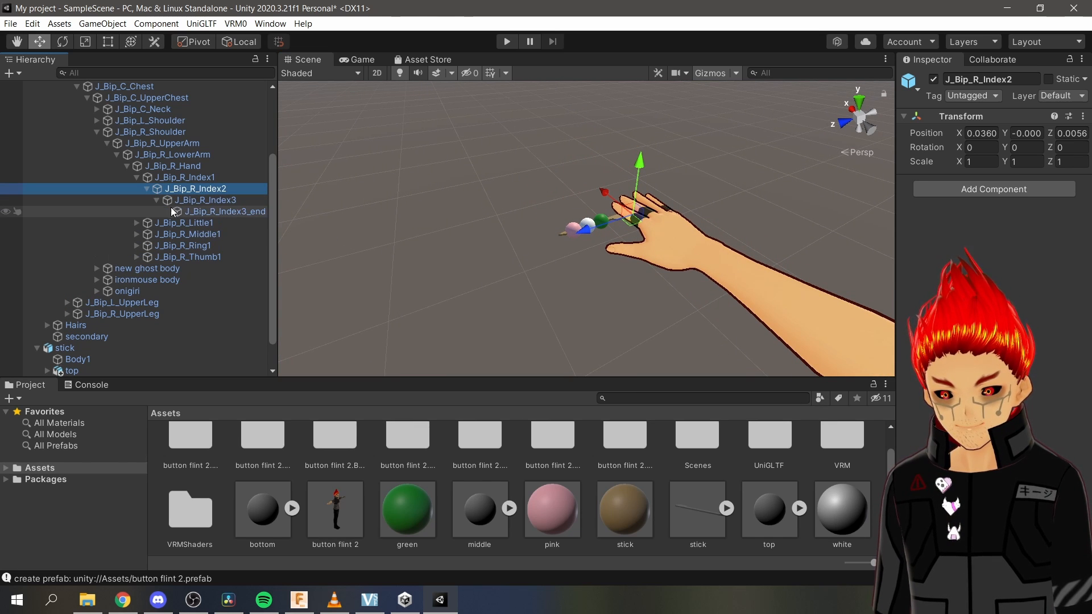
left_click(186, 211)
Parent the stick object to the right index fingertip bone J_Bip_R_Index3_end.
scroll(195, 288, "down", 1)
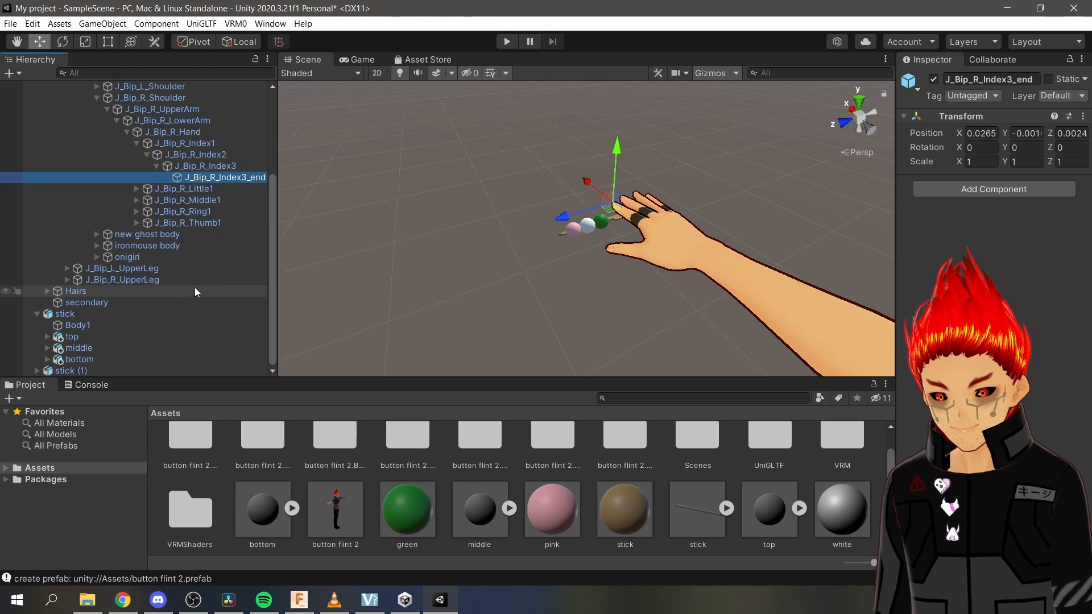
left_click(97, 314)
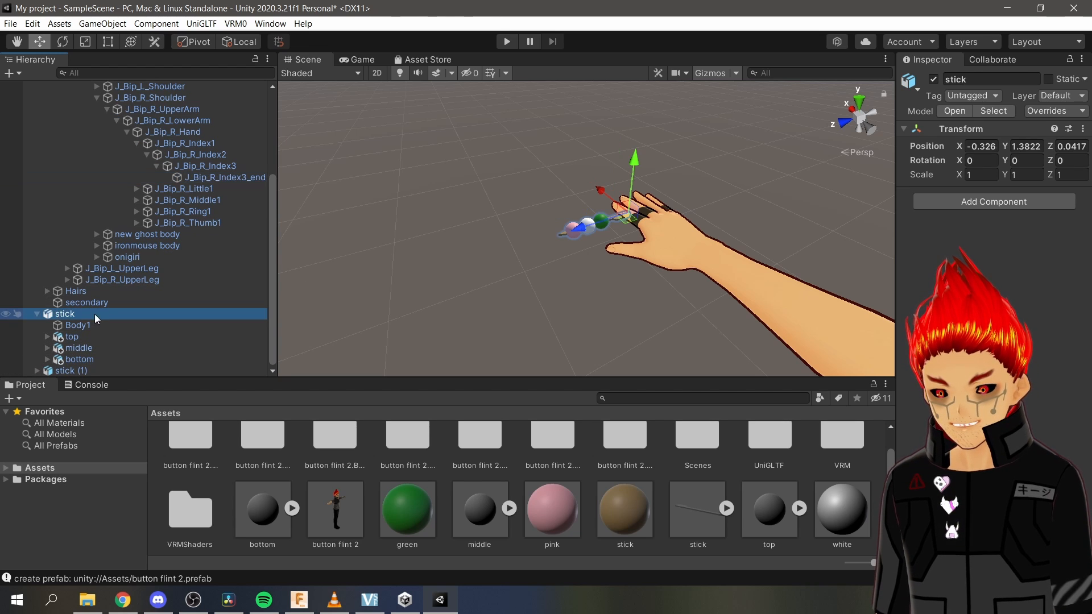
left_click(36, 313)
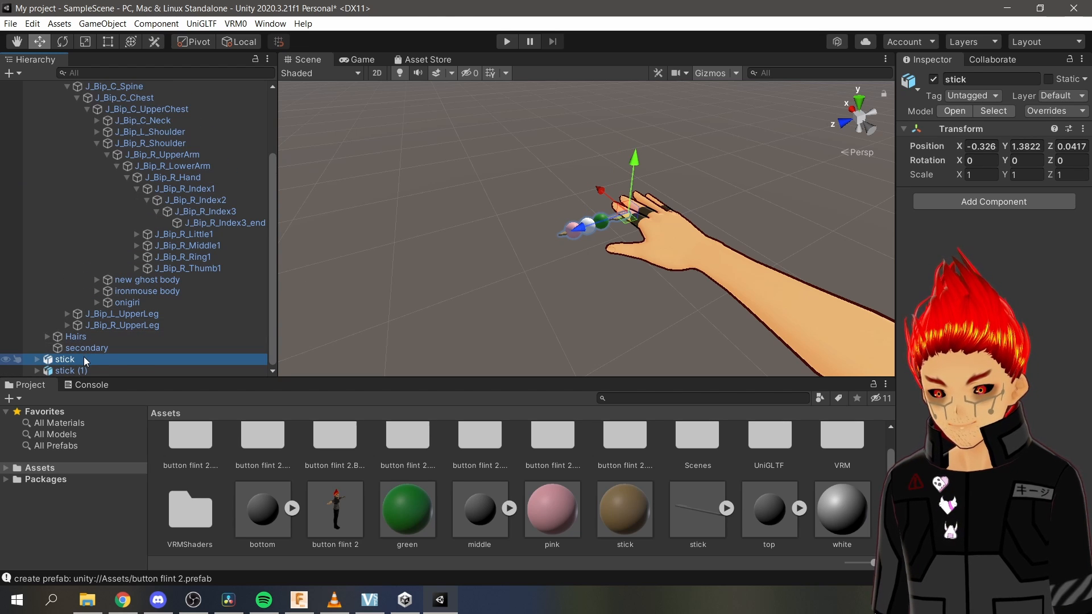
left_click_drag(84, 357, 227, 225)
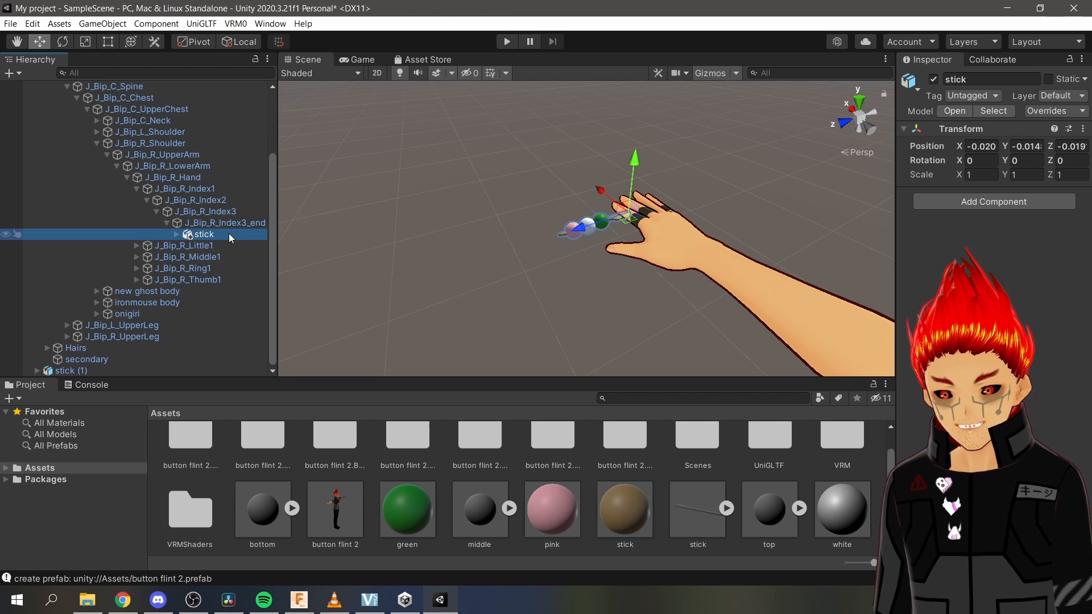
left_click(230, 233)
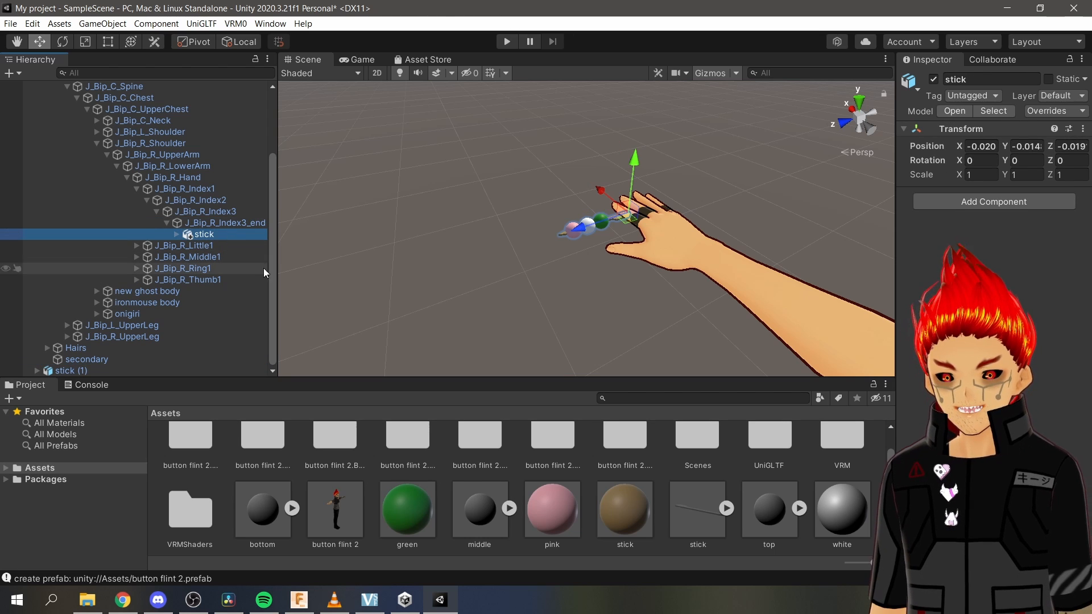
left_click(575, 296)
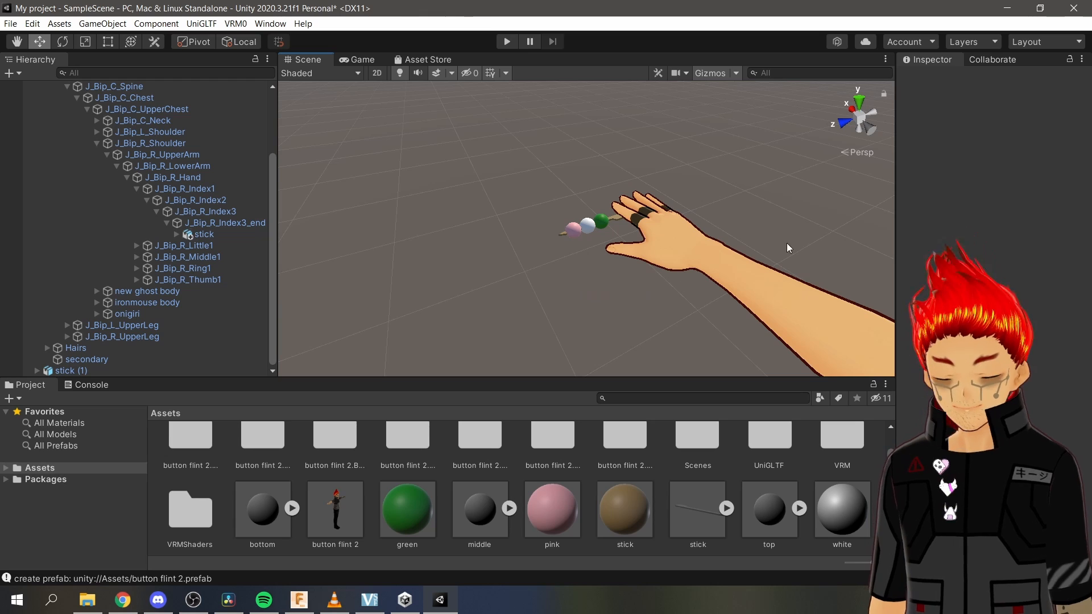
Examine the avatar's left hand and the second stick placed at its fingertips.
left_click_drag(788, 243, 745, 183, "alt")
right_click_drag(745, 183, 871, 222)
right_click_drag(599, 328, 804, 265)
middle_click_drag(813, 295, 366, 307)
right_click_drag(705, 262, 708, 235)
middle_click_drag(709, 235, 704, 360)
scroll(734, 274, "down", 5)
middle_click_drag(738, 269, 690, 294)
right_click_drag(689, 294, 682, 388)
scroll(667, 193, "up", 6)
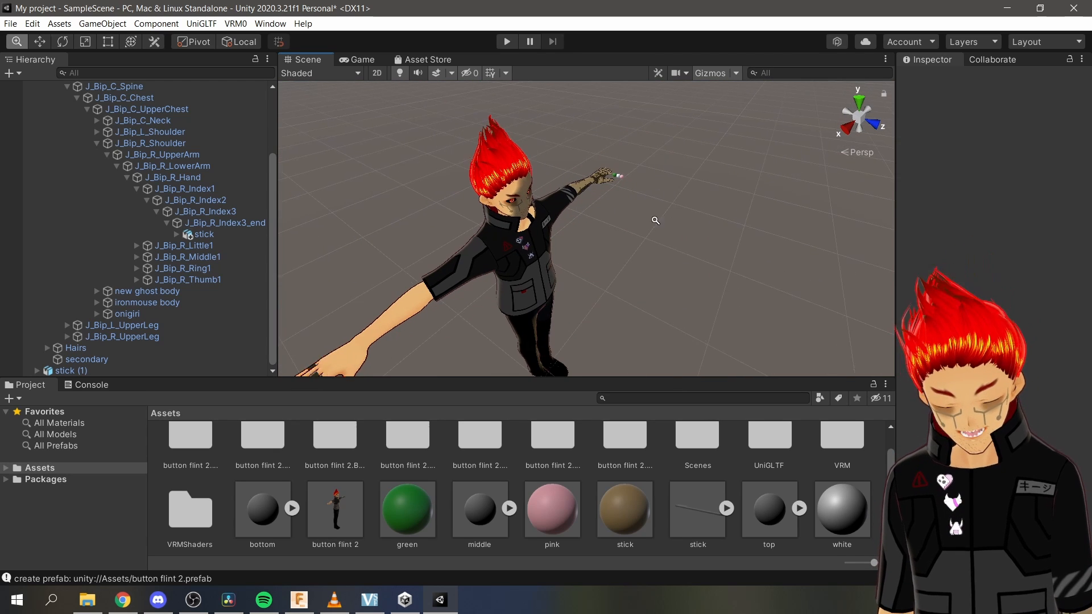
scroll(687, 178, "down", 3)
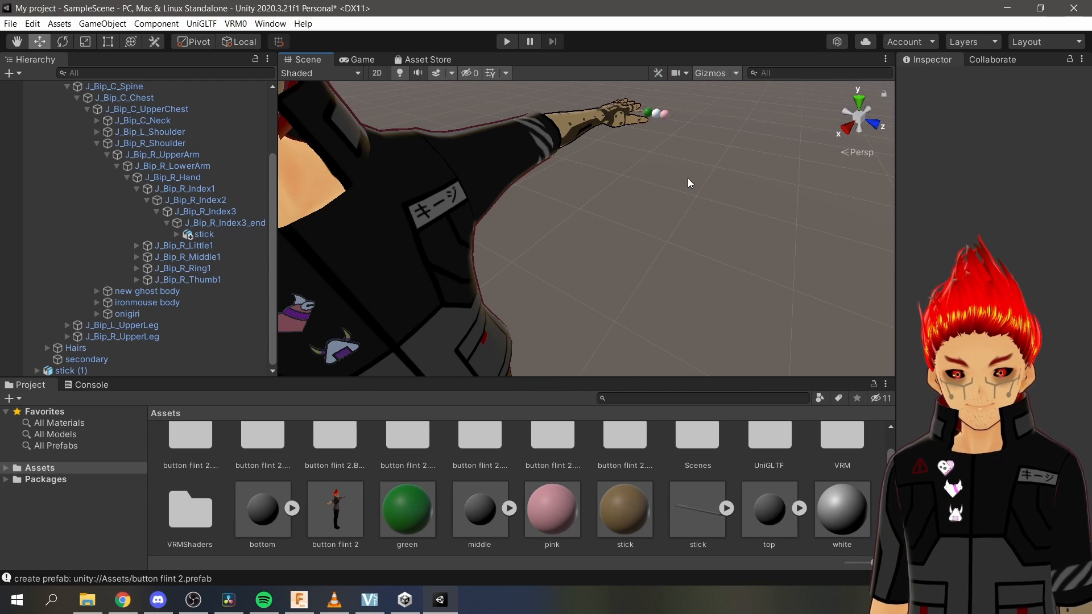
scroll(697, 182, "down", 3)
scroll(668, 229, "down", 4)
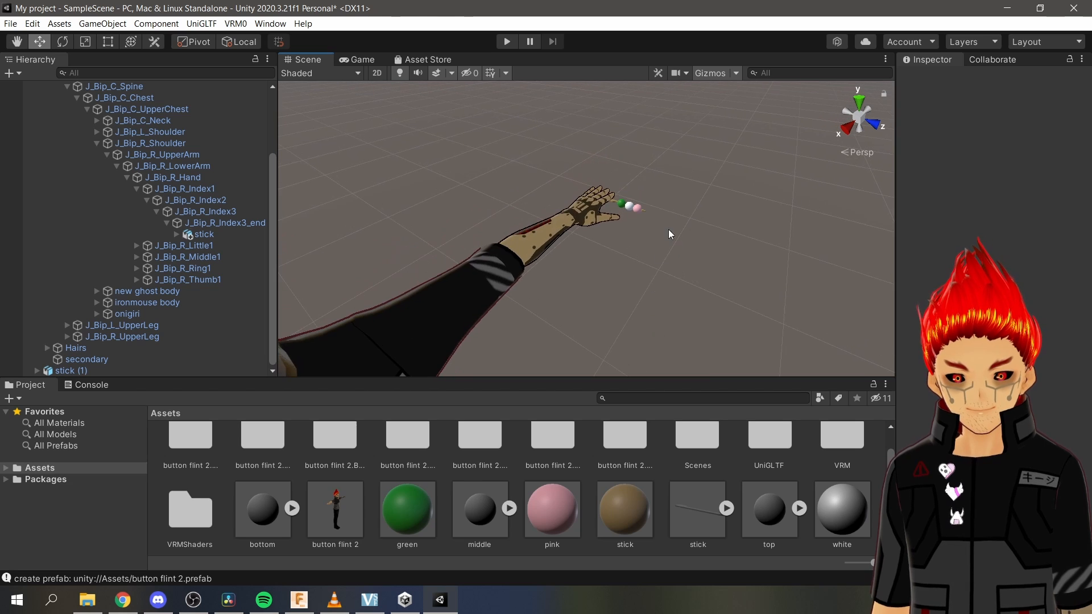
right_click_drag(717, 239, 697, 254, "alt")
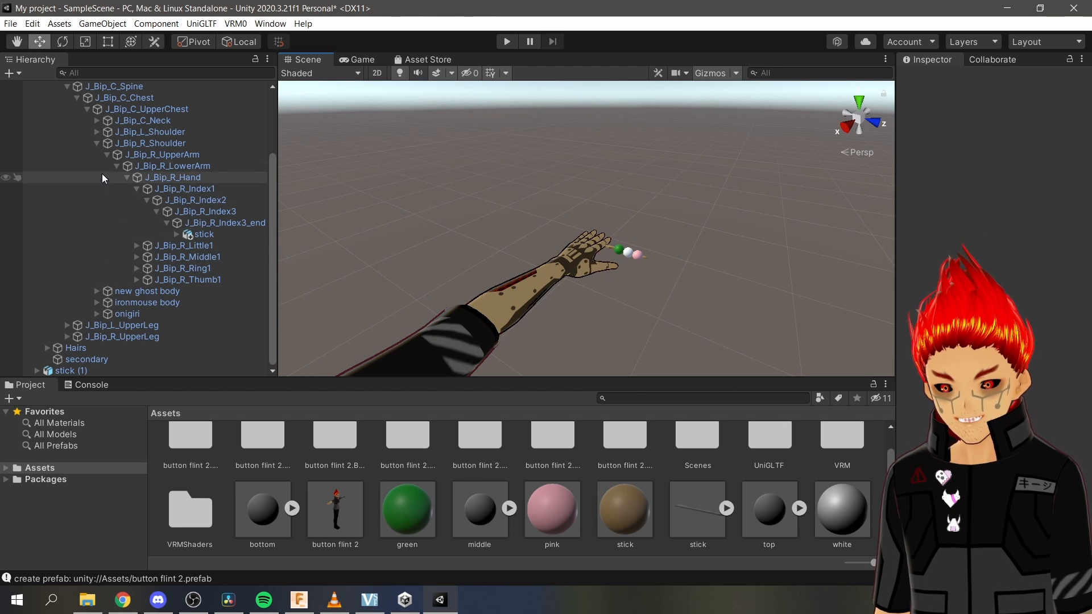
Collapse the right shoulder chain and expand the left arm from J_Bip_L_Shoulder down to the index fingertip bone.
left_click(97, 143)
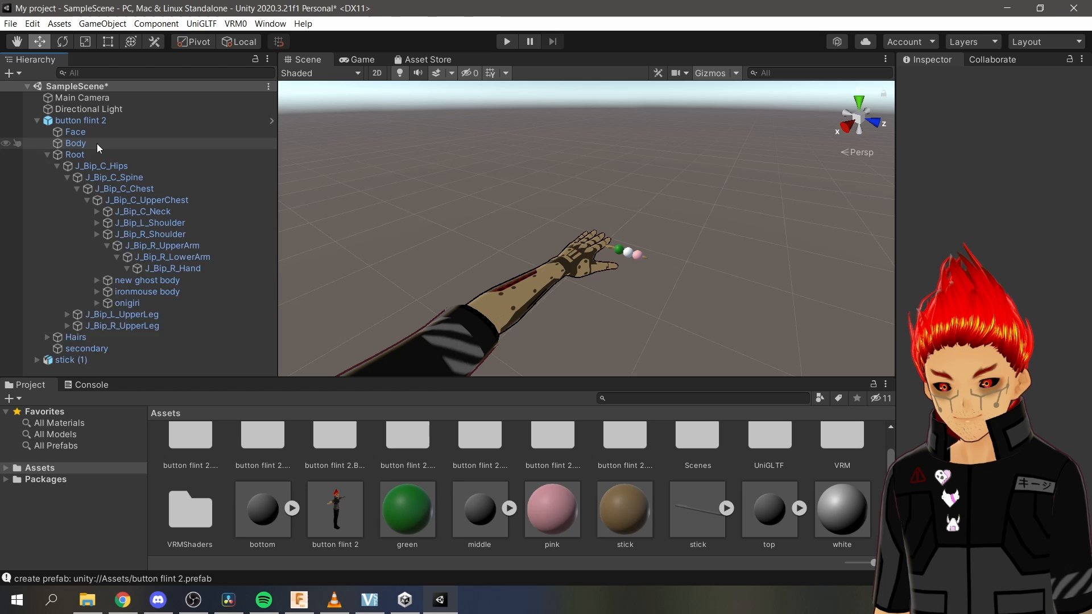
left_click(98, 223)
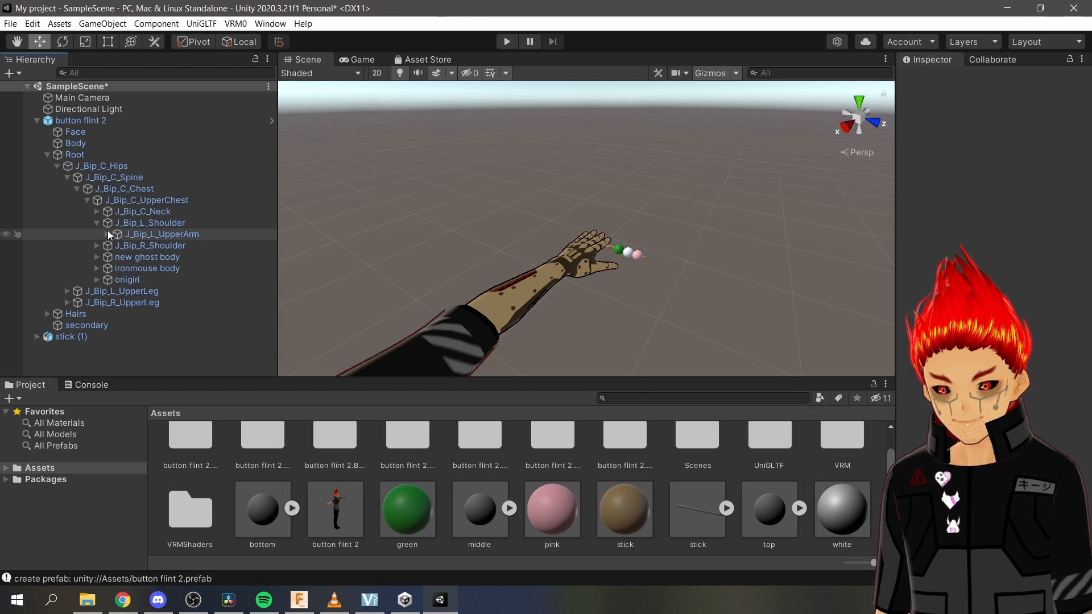
left_click(107, 234)
left_click(117, 246)
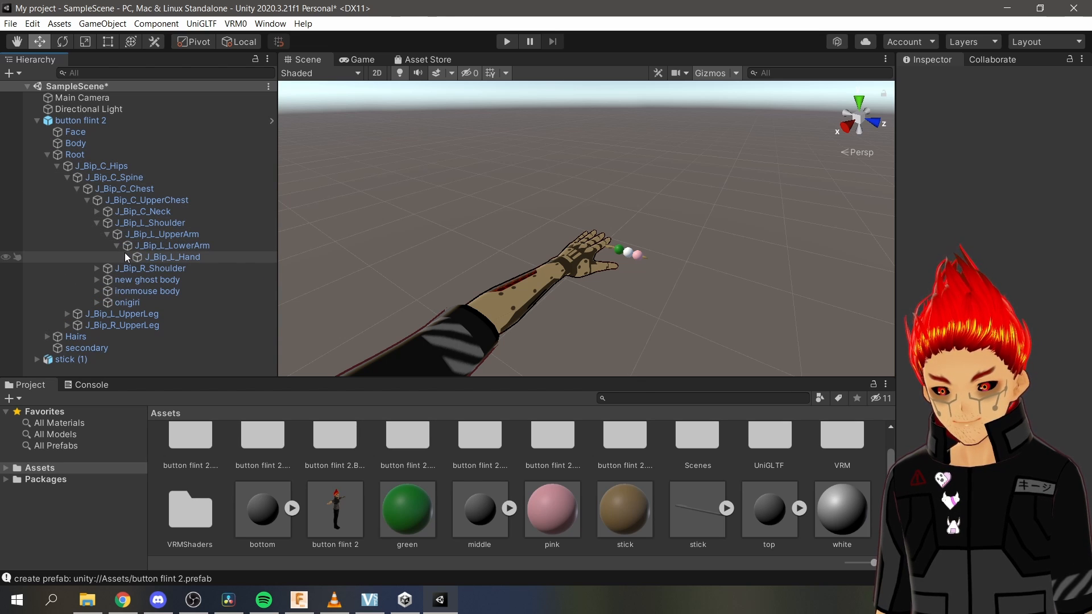
left_click(125, 257)
left_click(136, 269)
left_click(145, 280)
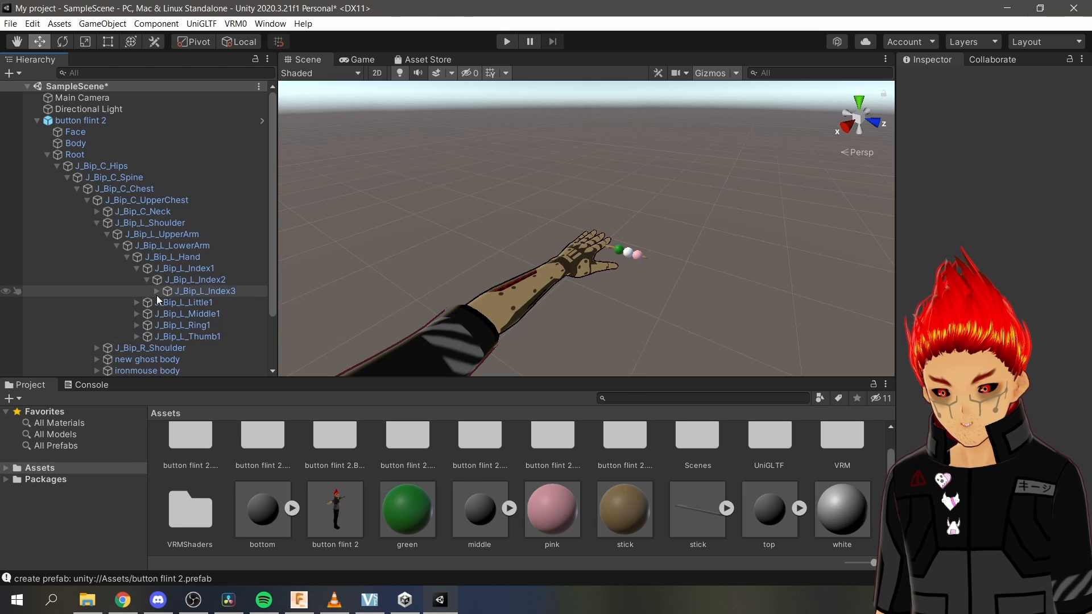
left_click(156, 292)
scroll(194, 296, "down", 1)
Check the position of J_Bip_L_Index3_end and parent stick (1) to this left index fingertip bone.
left_click(218, 261)
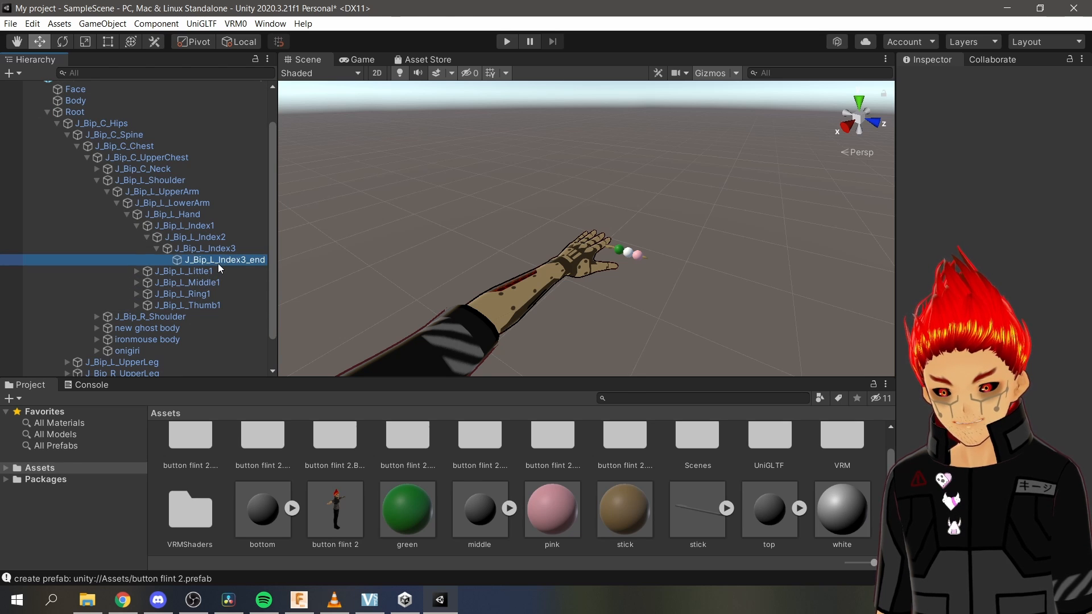
scroll(211, 285, "down", 1)
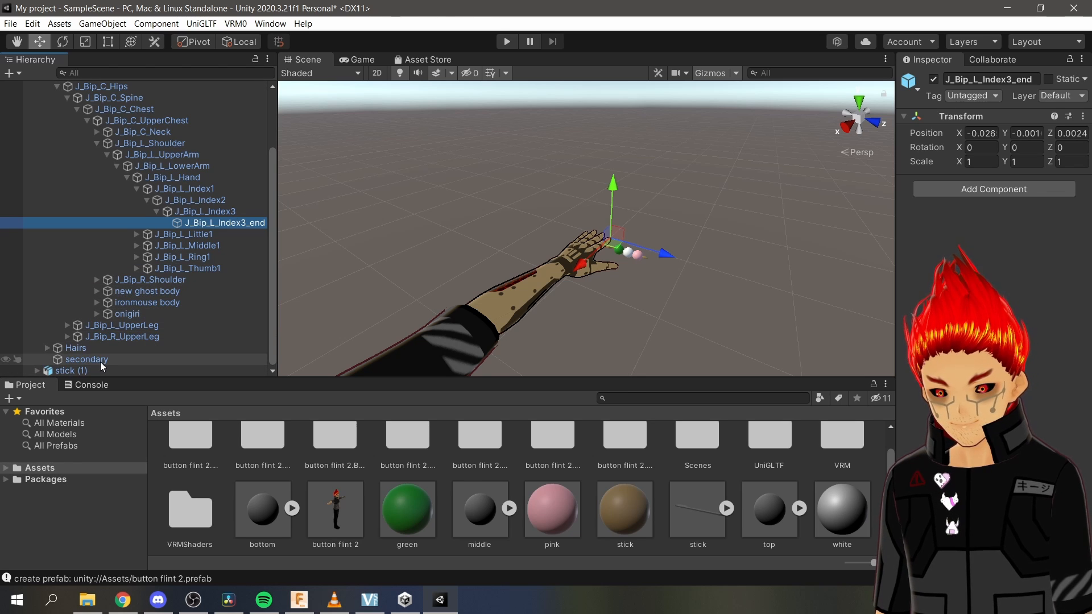
left_click_drag(97, 369, 230, 227)
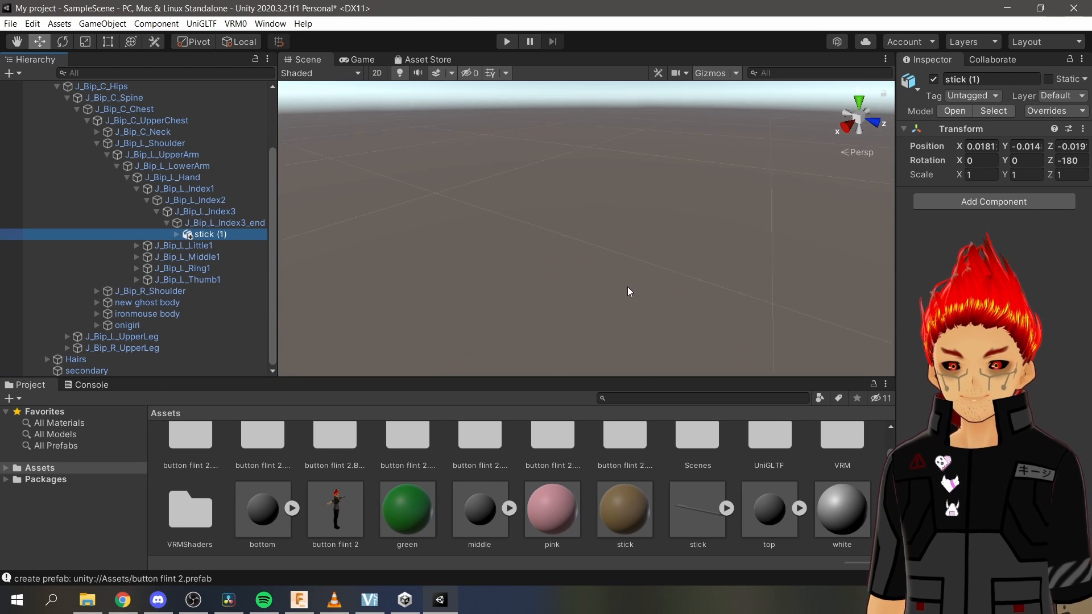
scroll(598, 285, "down", 5)
left_click(593, 284)
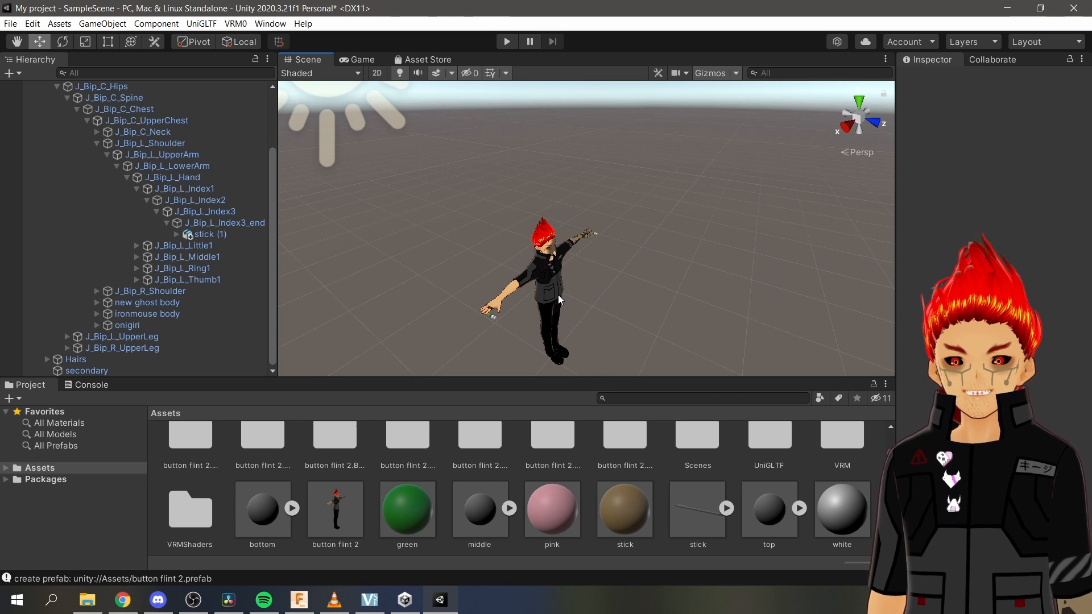
Move the button flint 2 avatar along the X axis to about -1 to test whether both sticks follow it.
left_click(558, 295)
middle_click_drag(511, 333, 461, 277)
key("w")
mouse_move(466, 336)
left_mouse_down()
mouse_move(386, 371)
mouse_move(515, 299)
mouse_move(457, 341)
left_mouse_up()
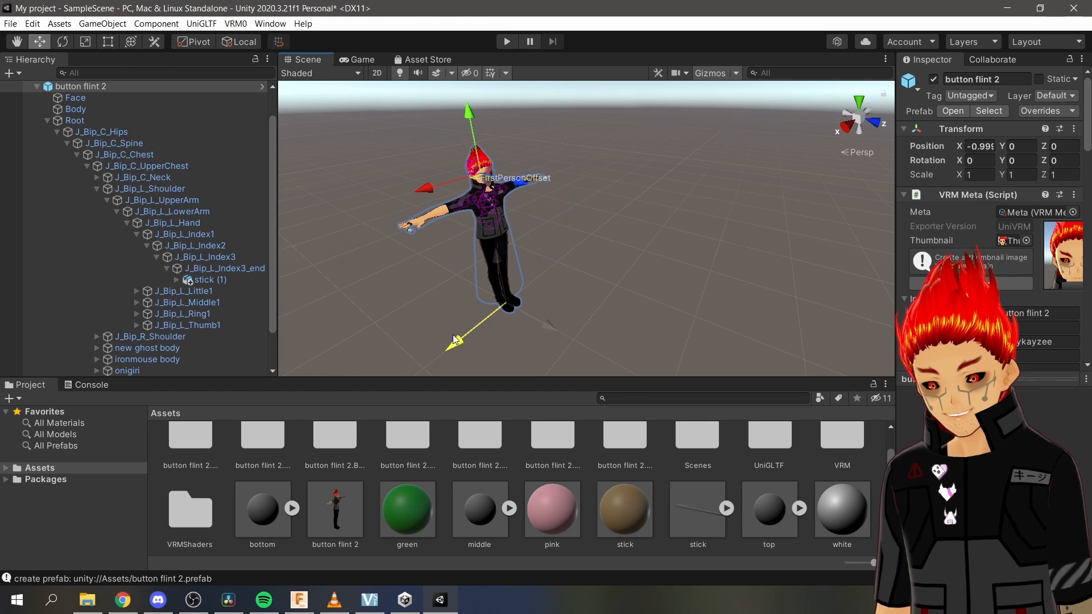
Set the button flint 2 avatar's X position to 0 and deselect it.
left_click(981, 147)
type("0")
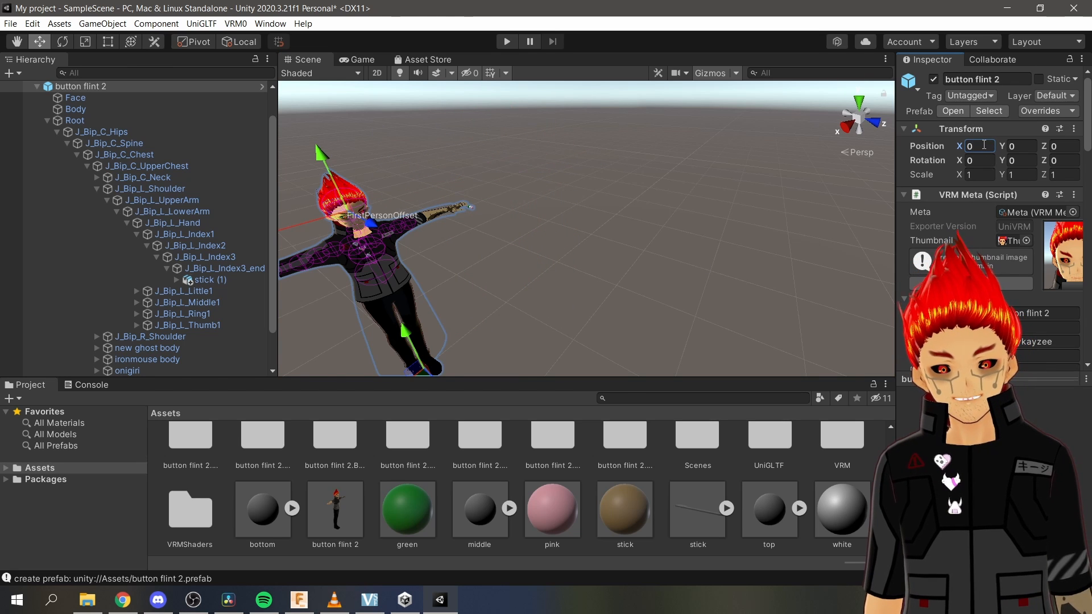
scroll(561, 274, "down", 5)
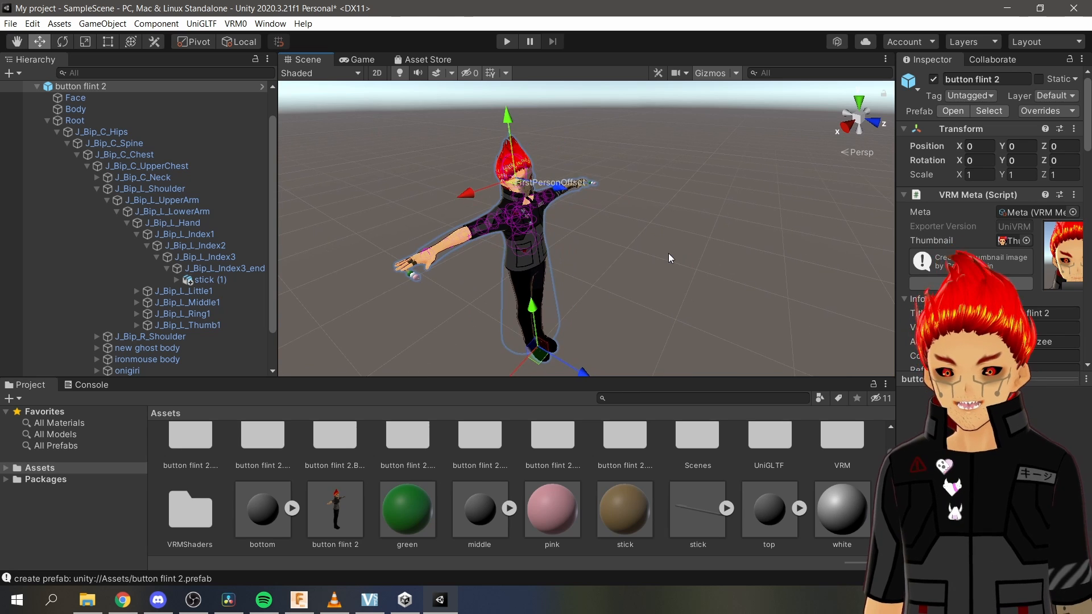
left_click(322, 191)
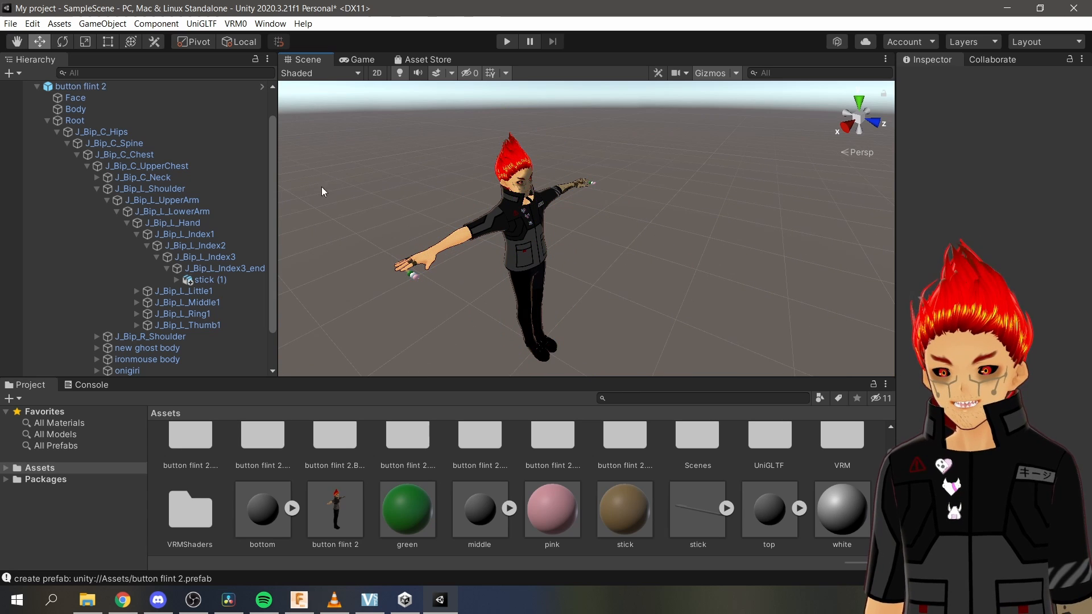
Collapse the avatar's Root, select button flint 2 and open the UniVRM-0.90.0 exporter for it.
left_click(47, 120)
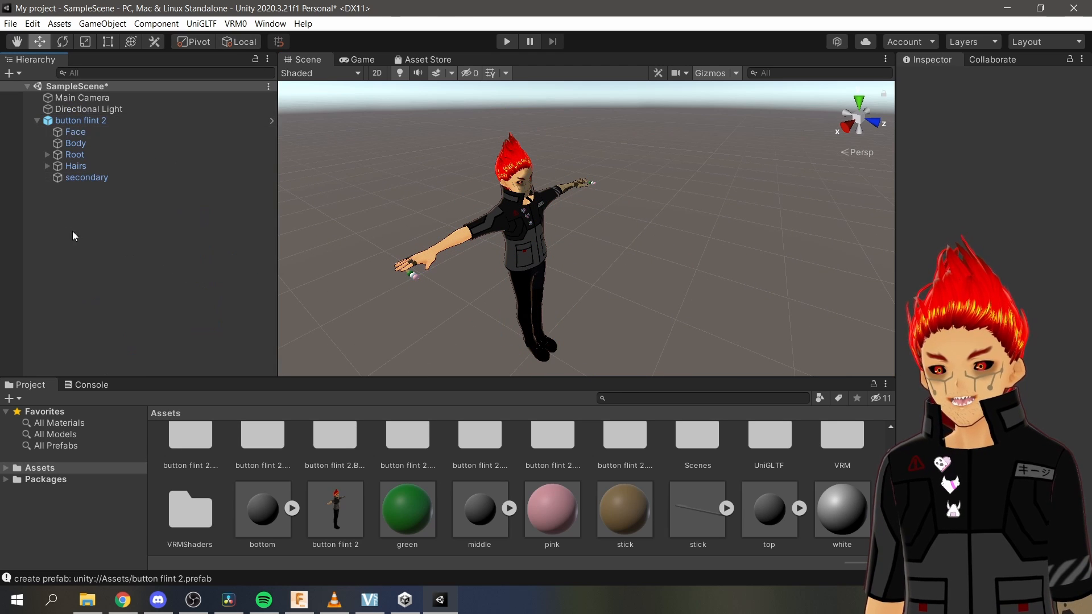
left_click(93, 121)
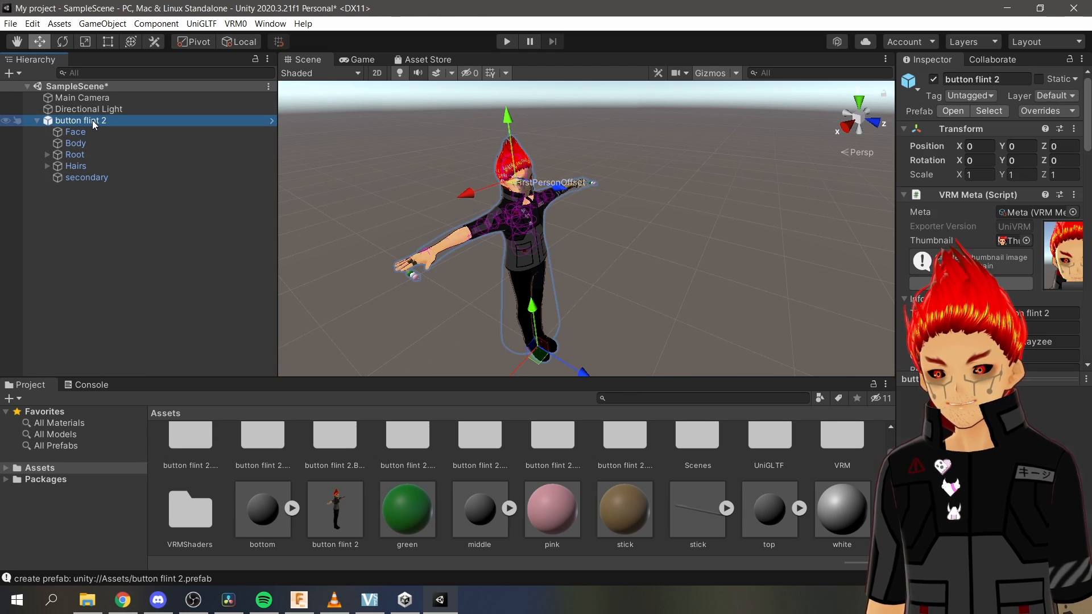
left_click(235, 24)
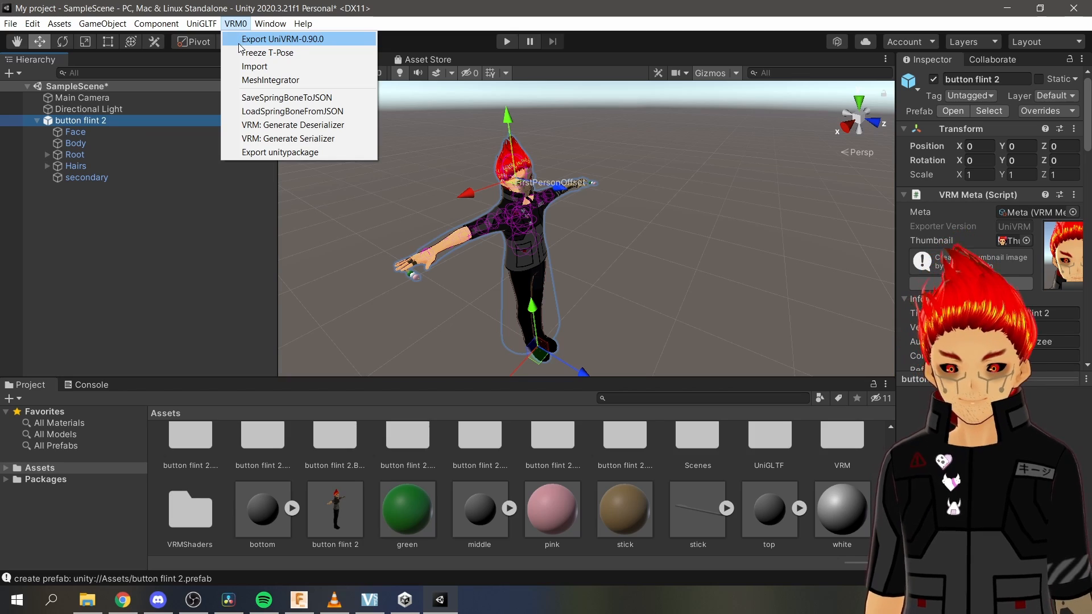
left_click(246, 41)
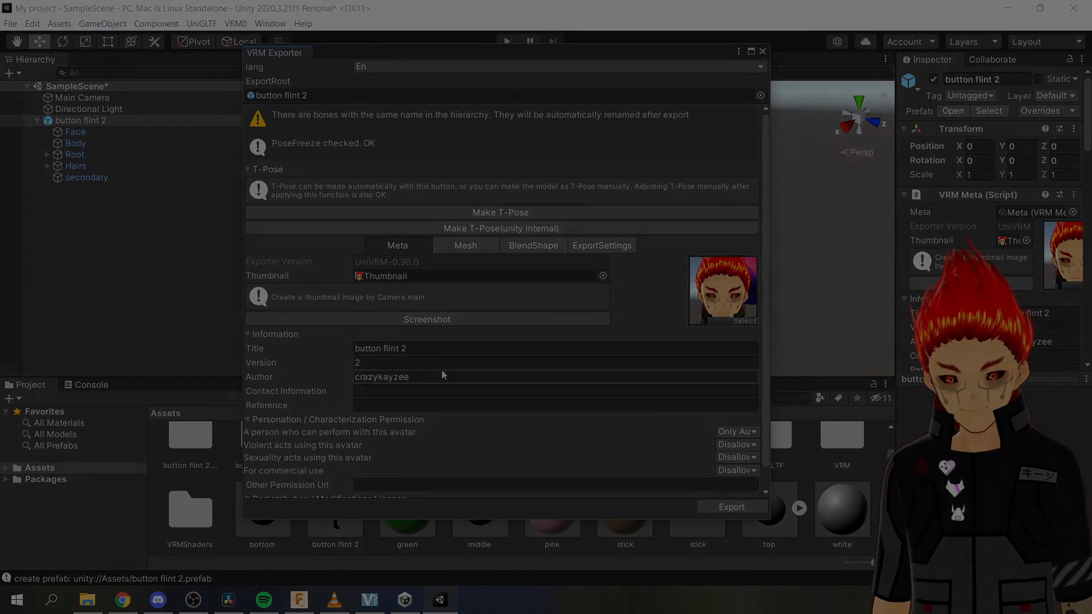